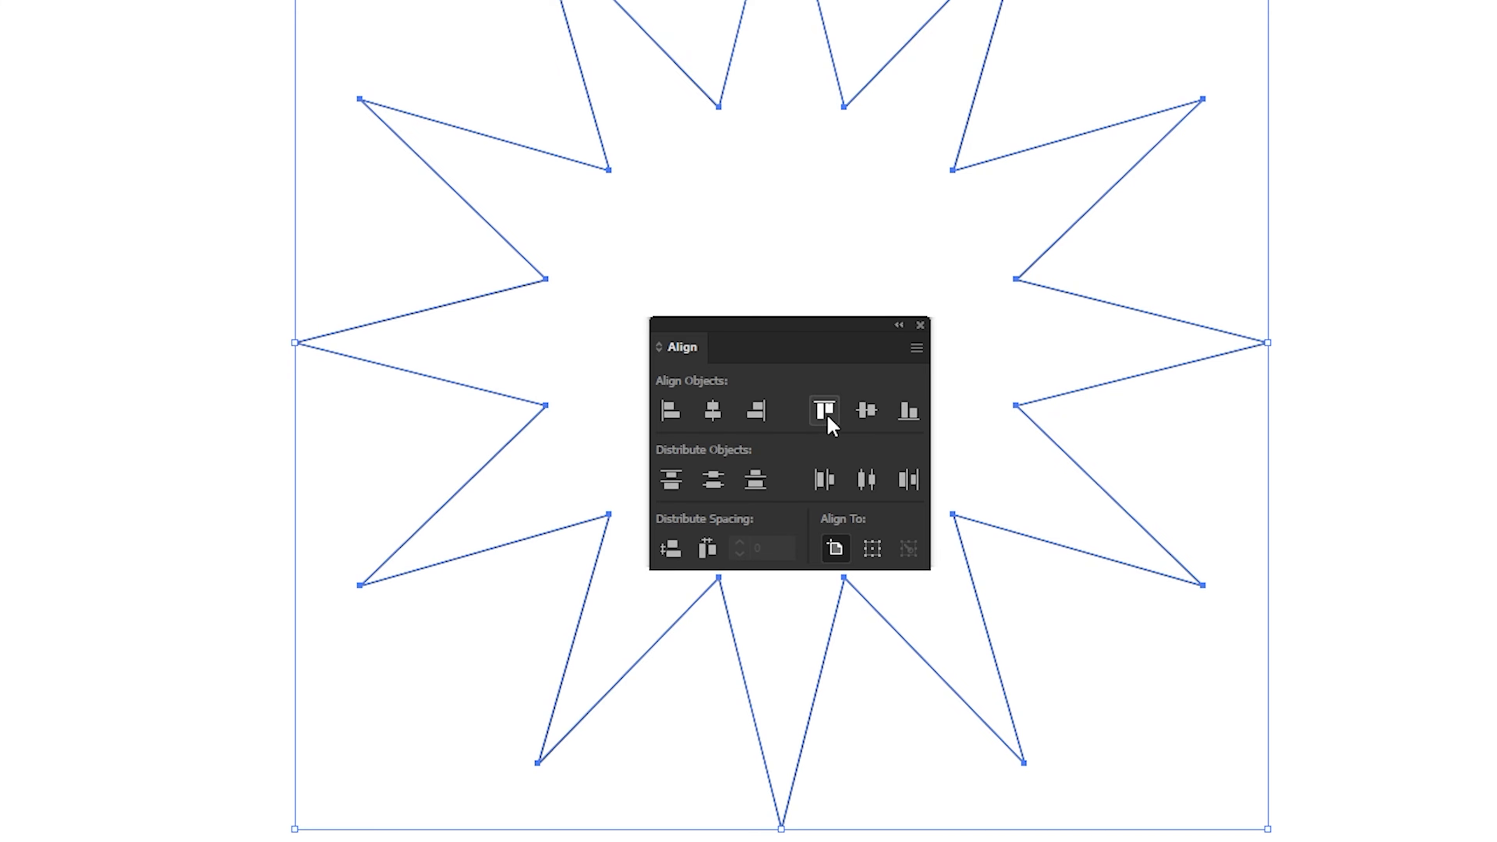
Center the star vertically on the artboard and move the alignment options clear of the artwork.
left_click(861, 416)
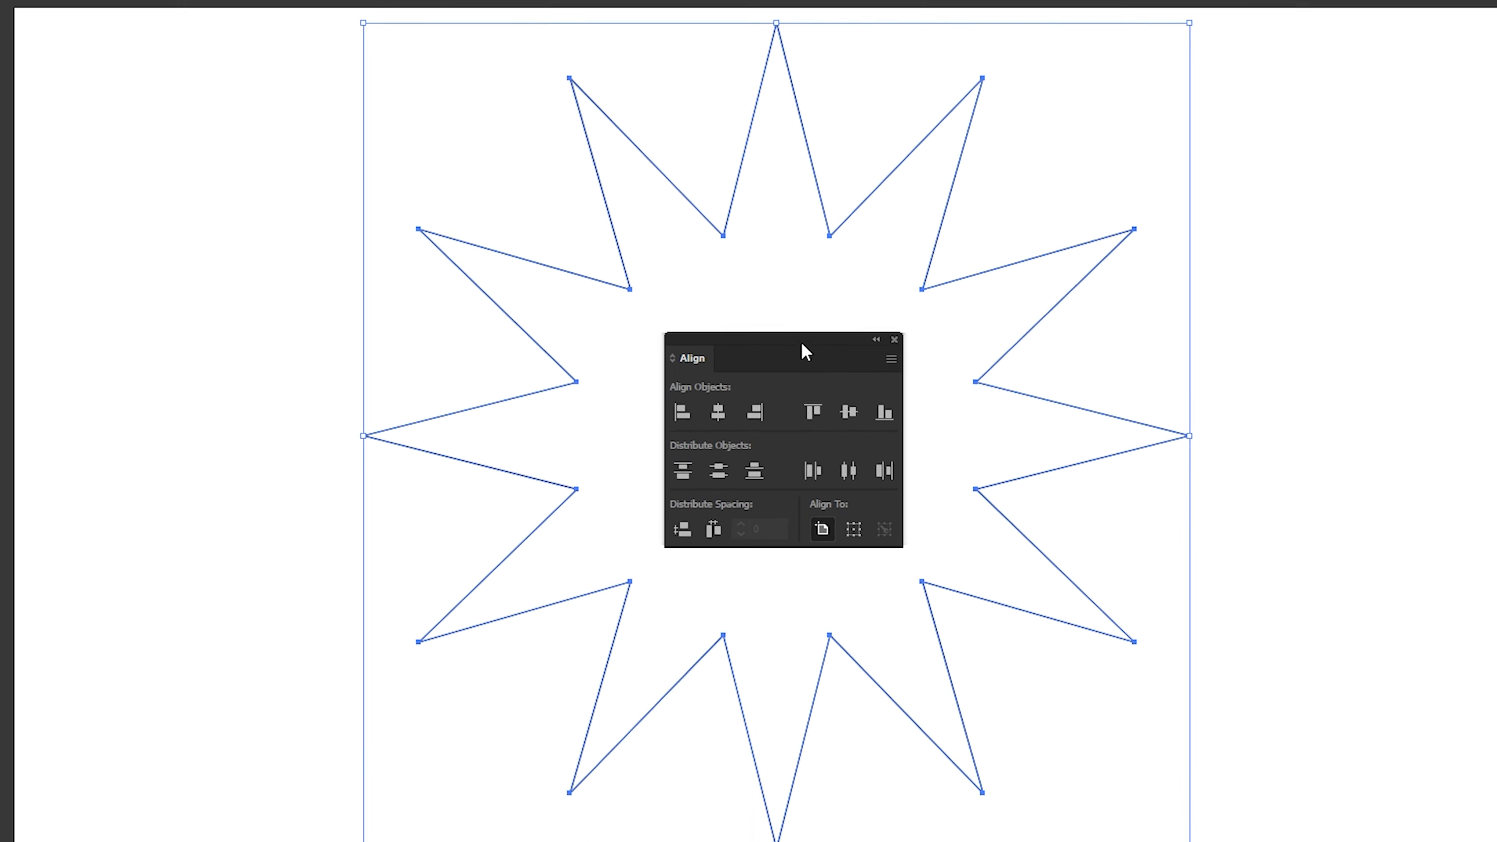
left_click_drag(806, 352, 1425, 14)
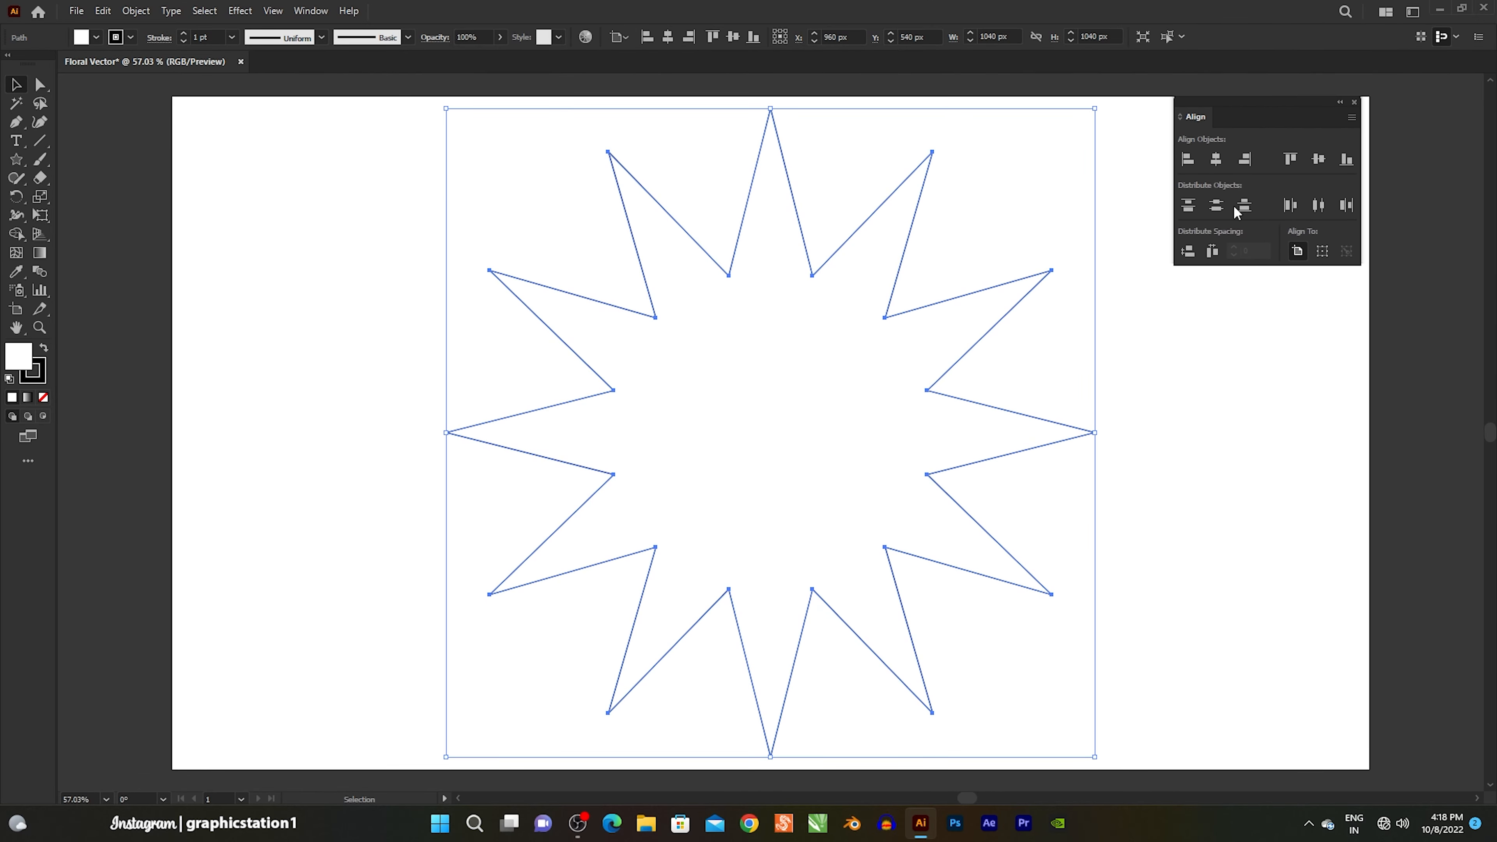
left_click(1186, 342)
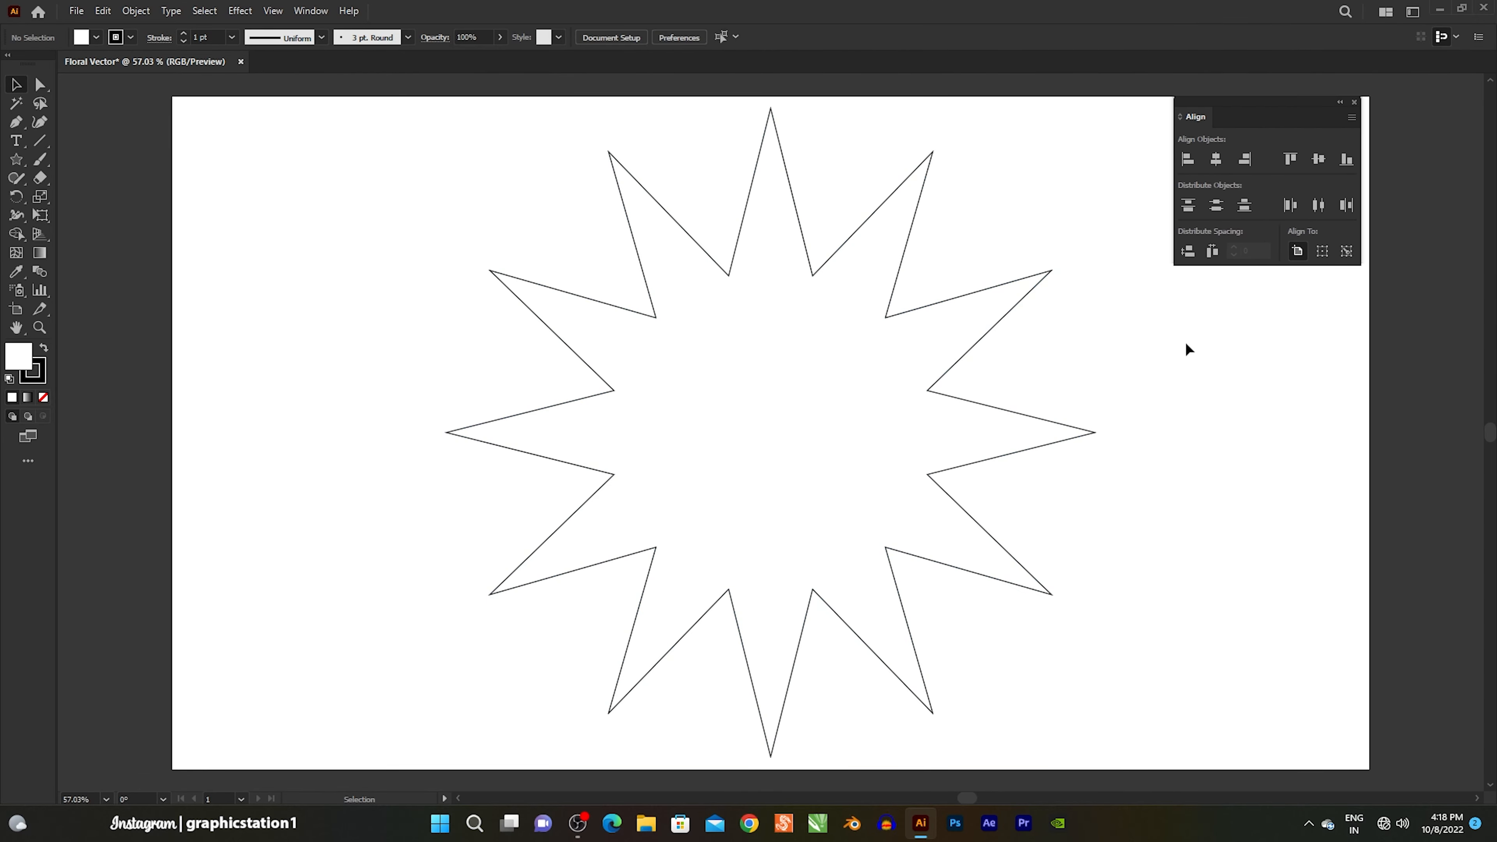
Select the star and apply the White, Black gradient preset to its fill.
left_click_drag(566, 187, 912, 512)
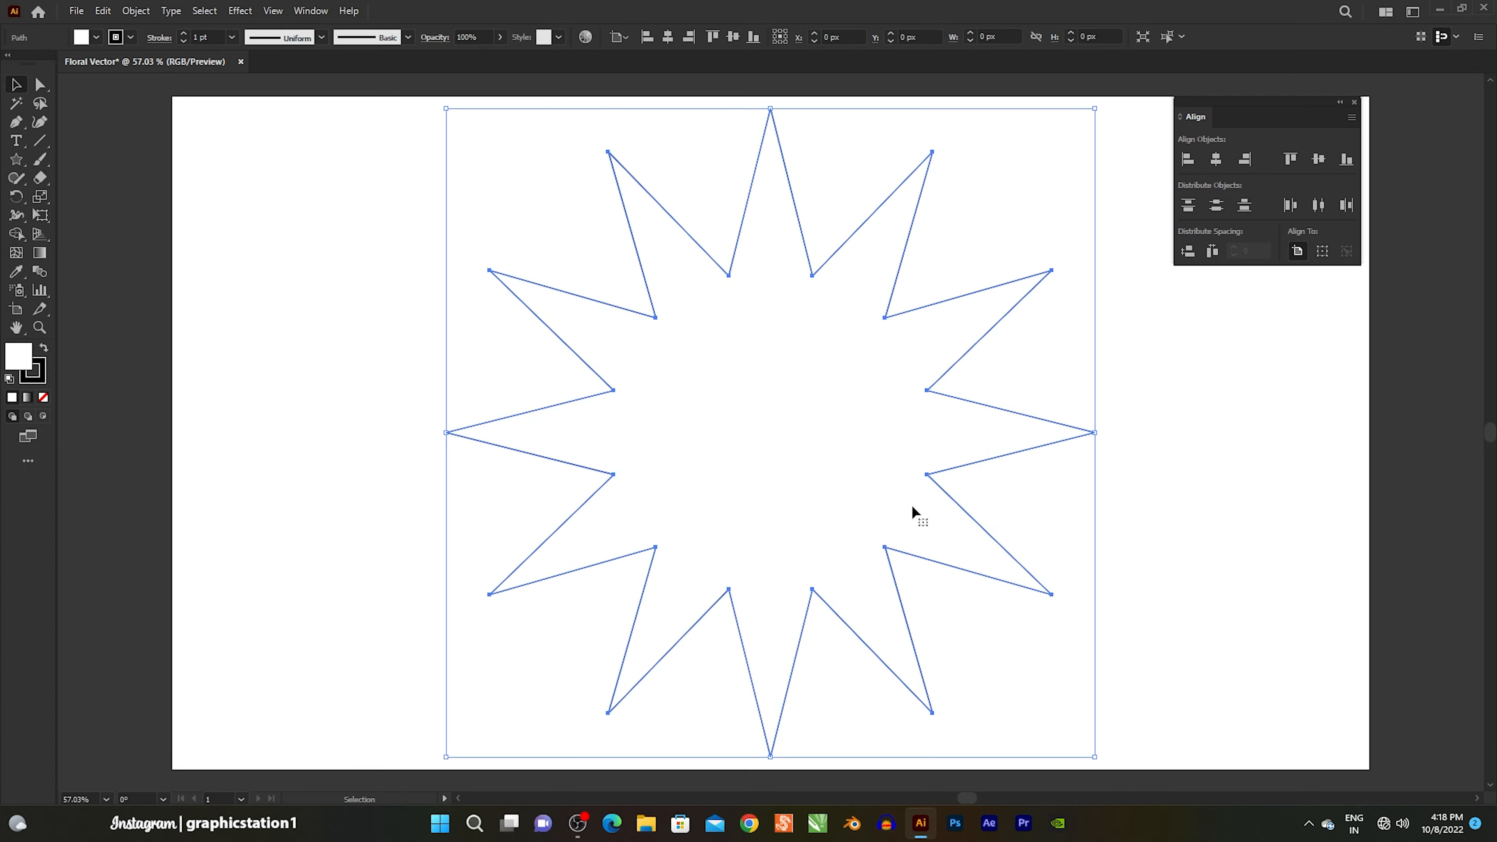
left_click(392, 12)
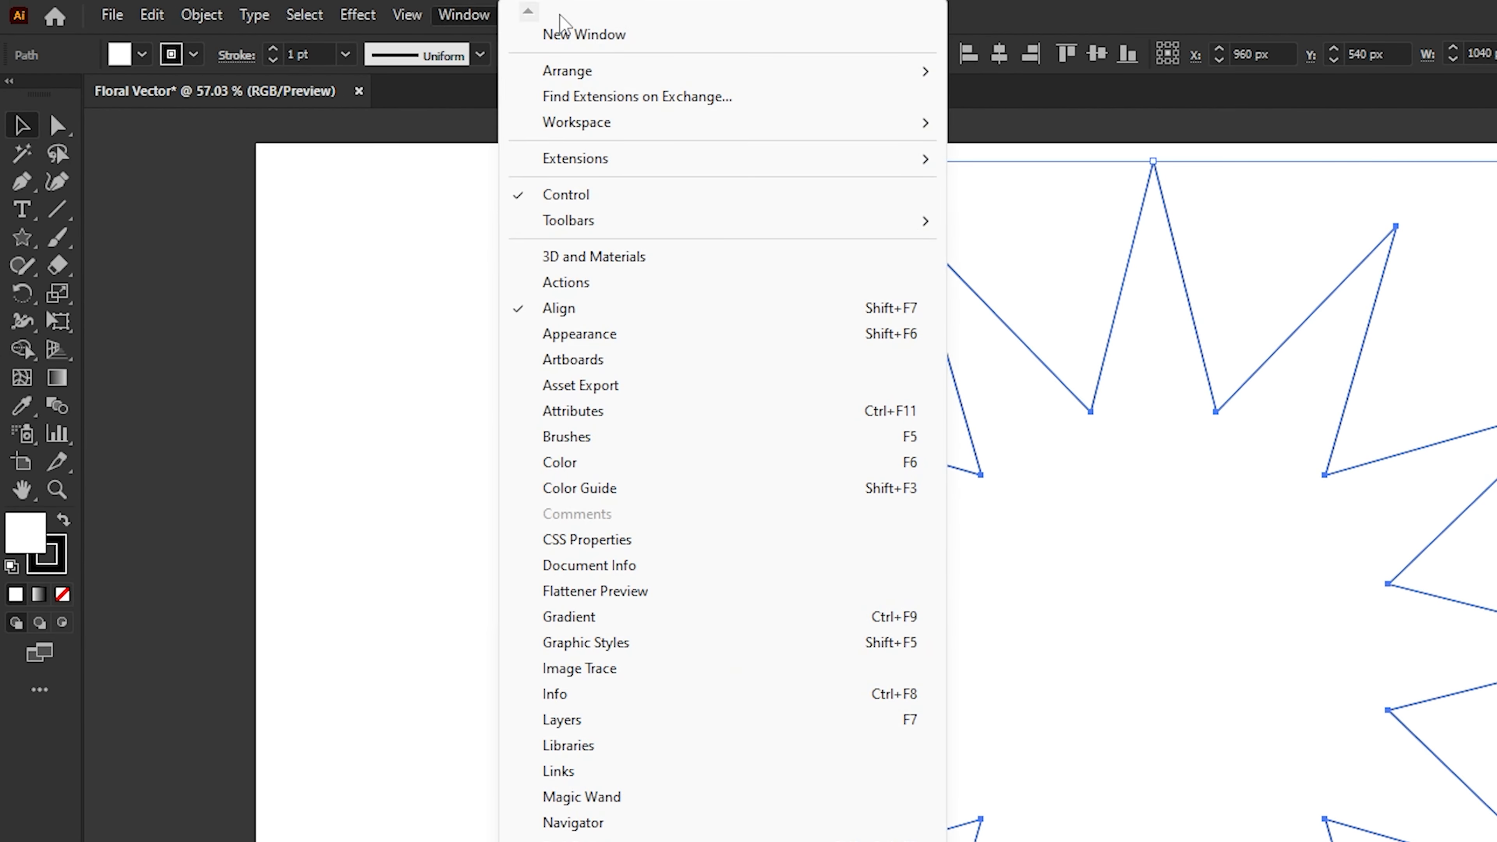
left_click(654, 624)
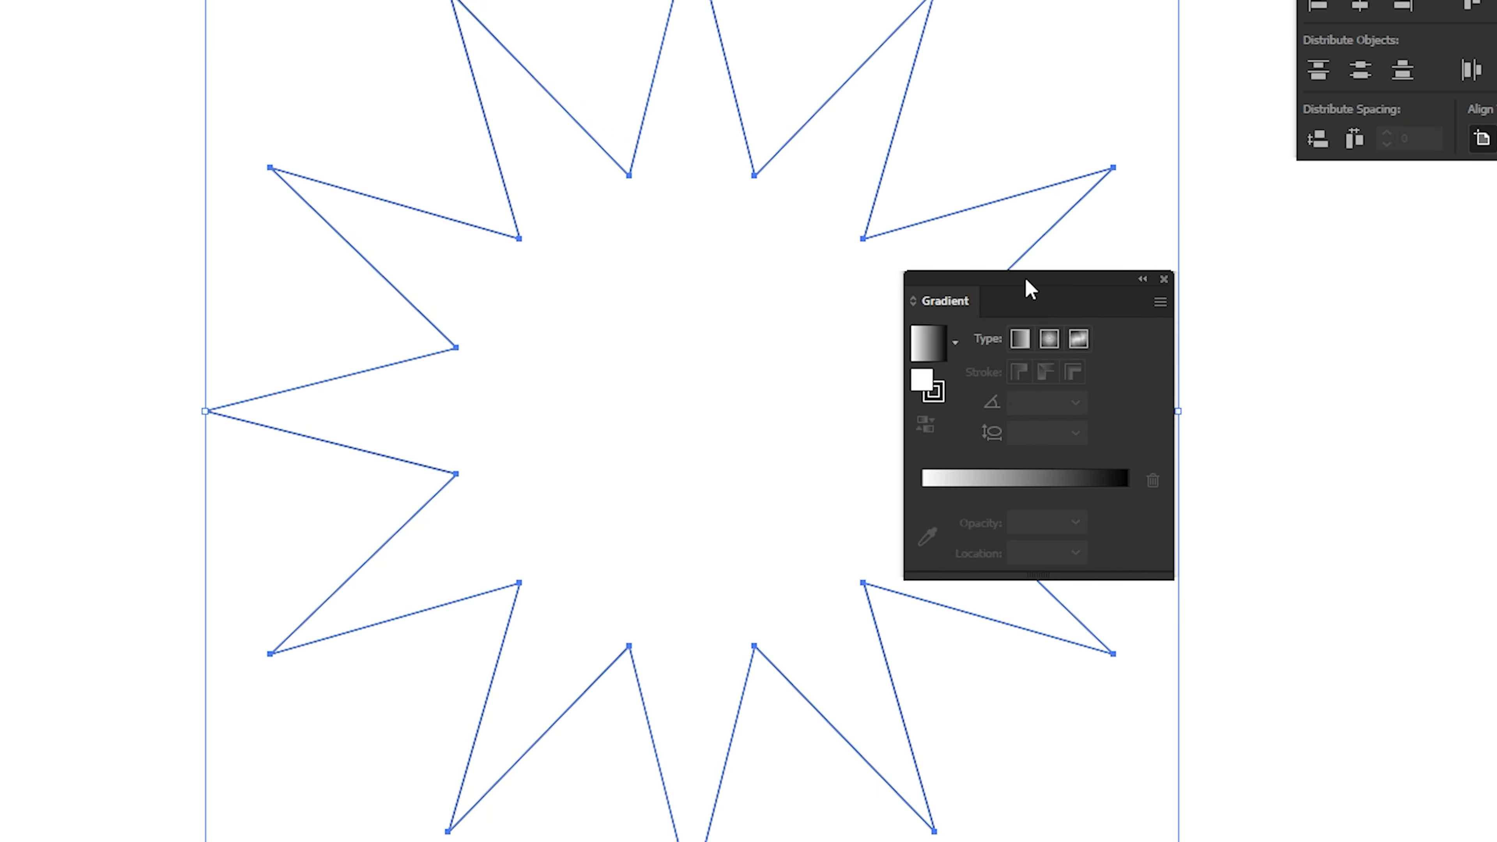
left_click_drag(1029, 291, 1282, 275)
left_click(1191, 332)
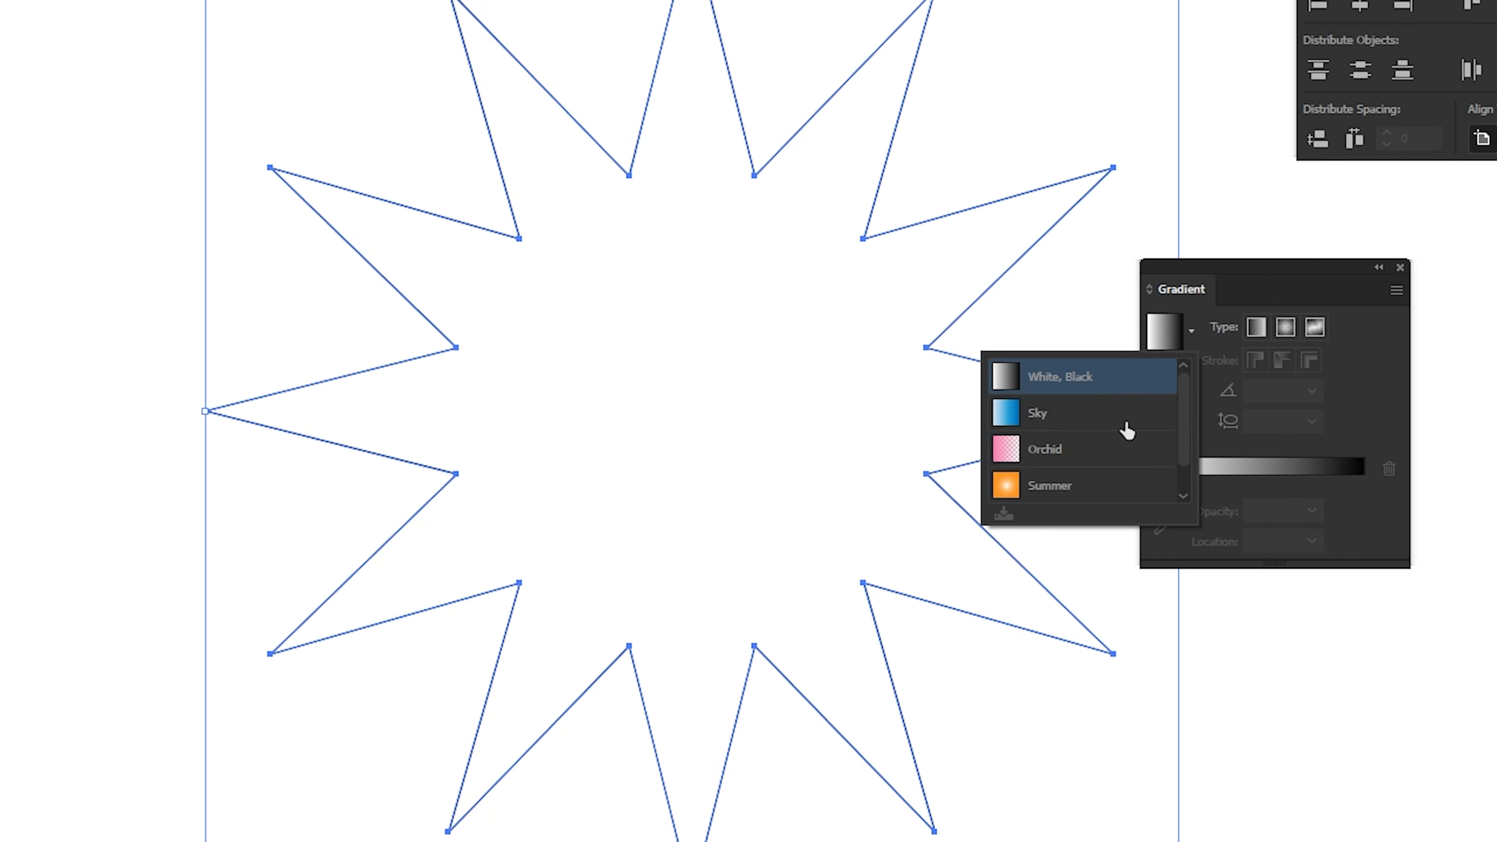
left_click(1091, 377)
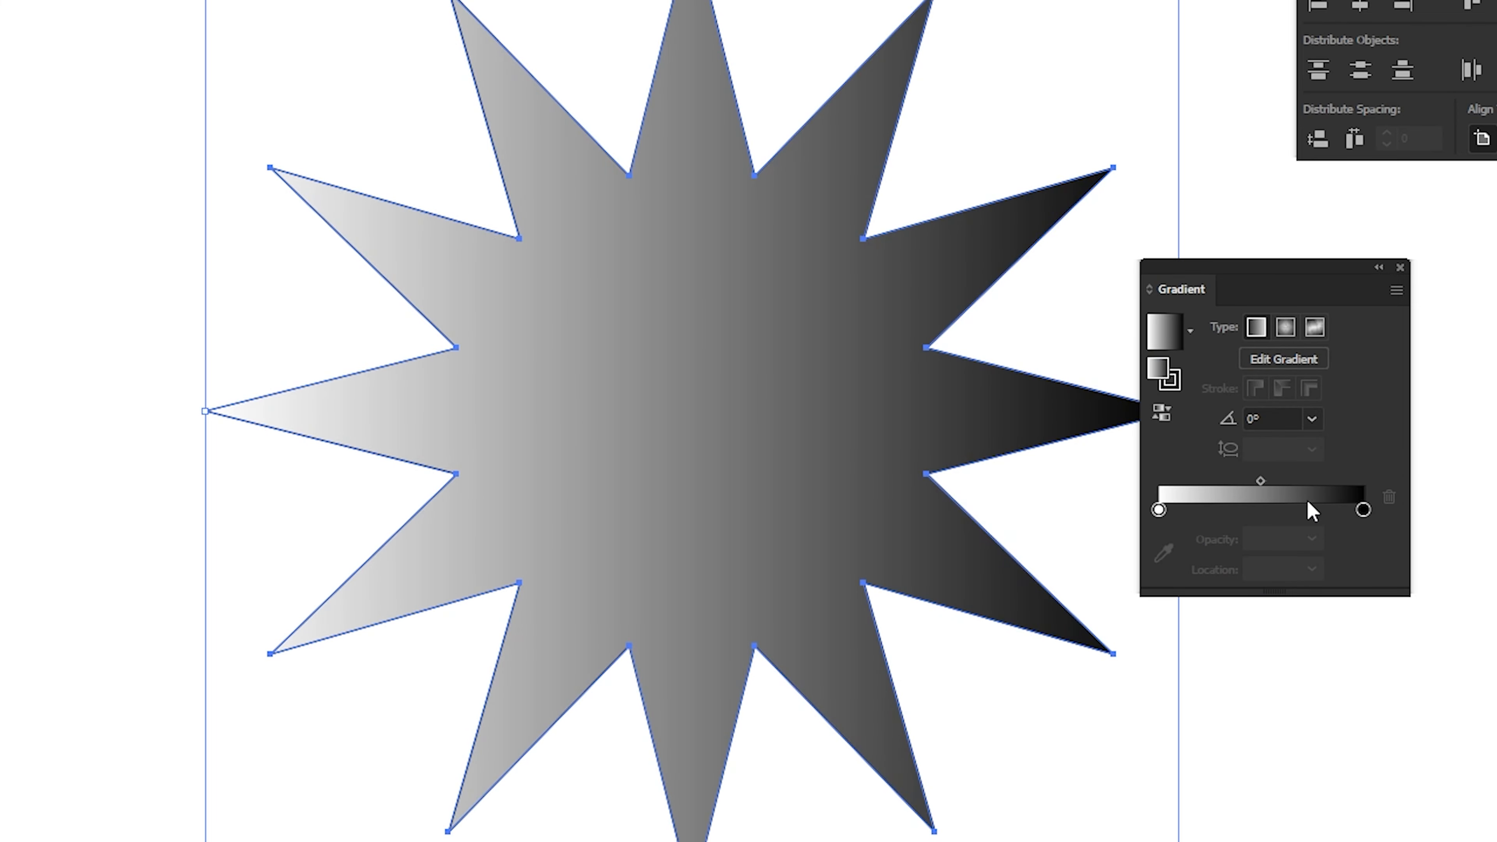
Recolor the star's gradient with a cyan end stop and a dark magenta start stop.
double_click(1363, 510)
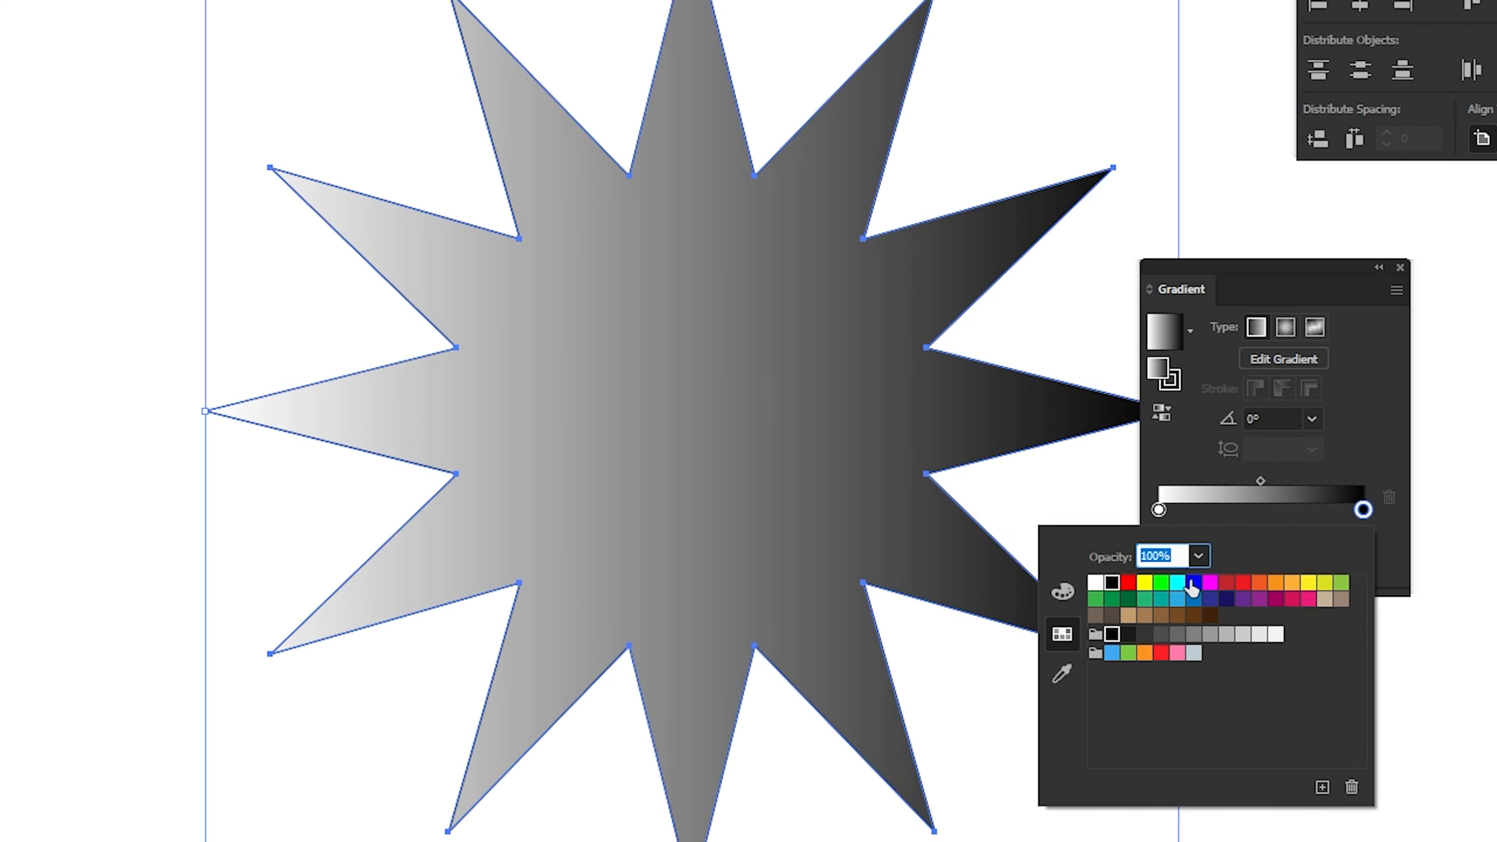
left_click(1178, 583)
left_click(1158, 523)
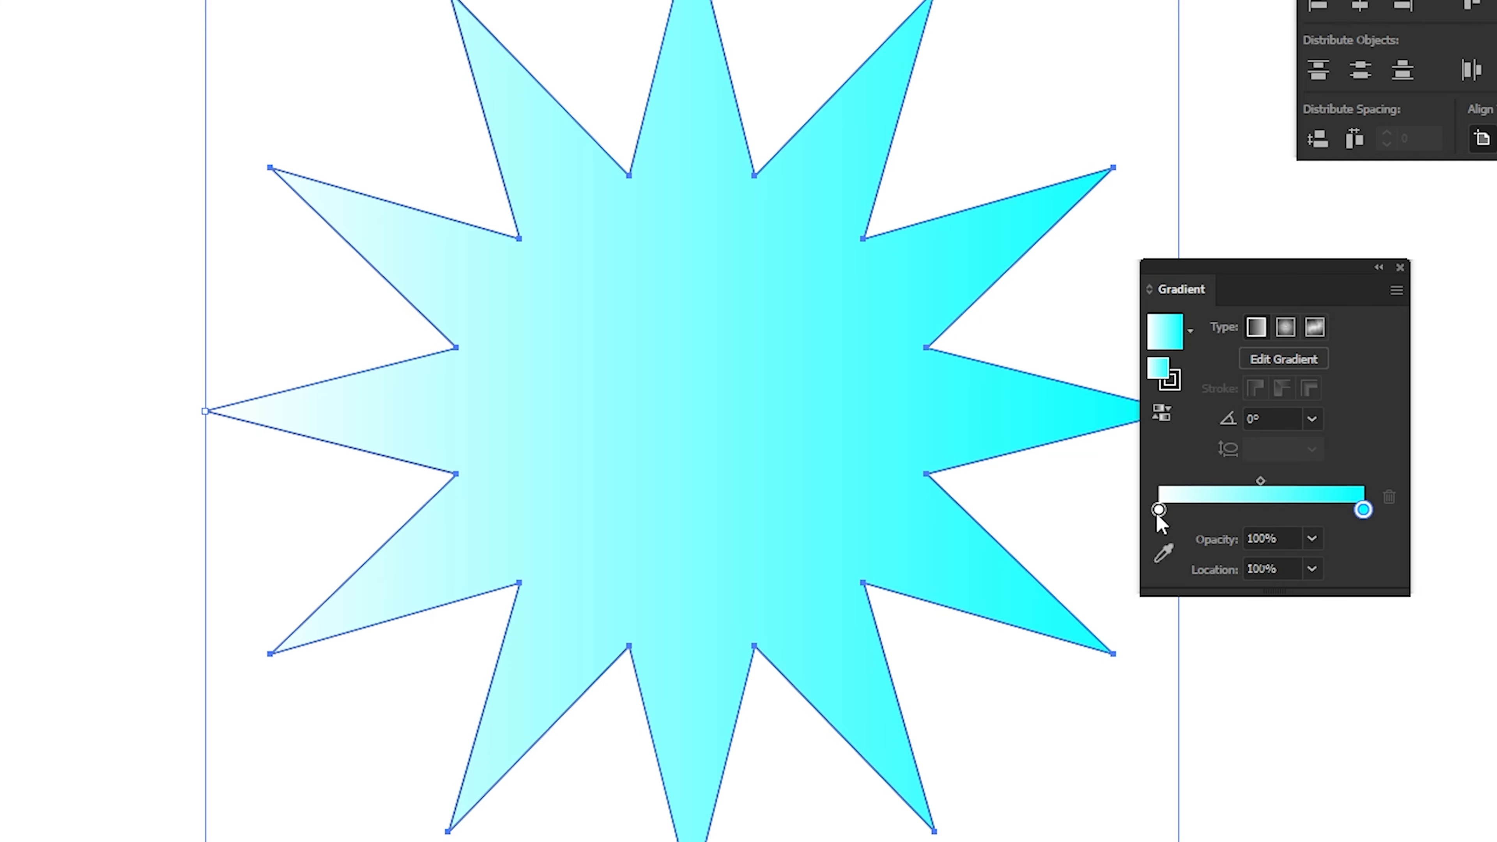
double_click(1158, 514)
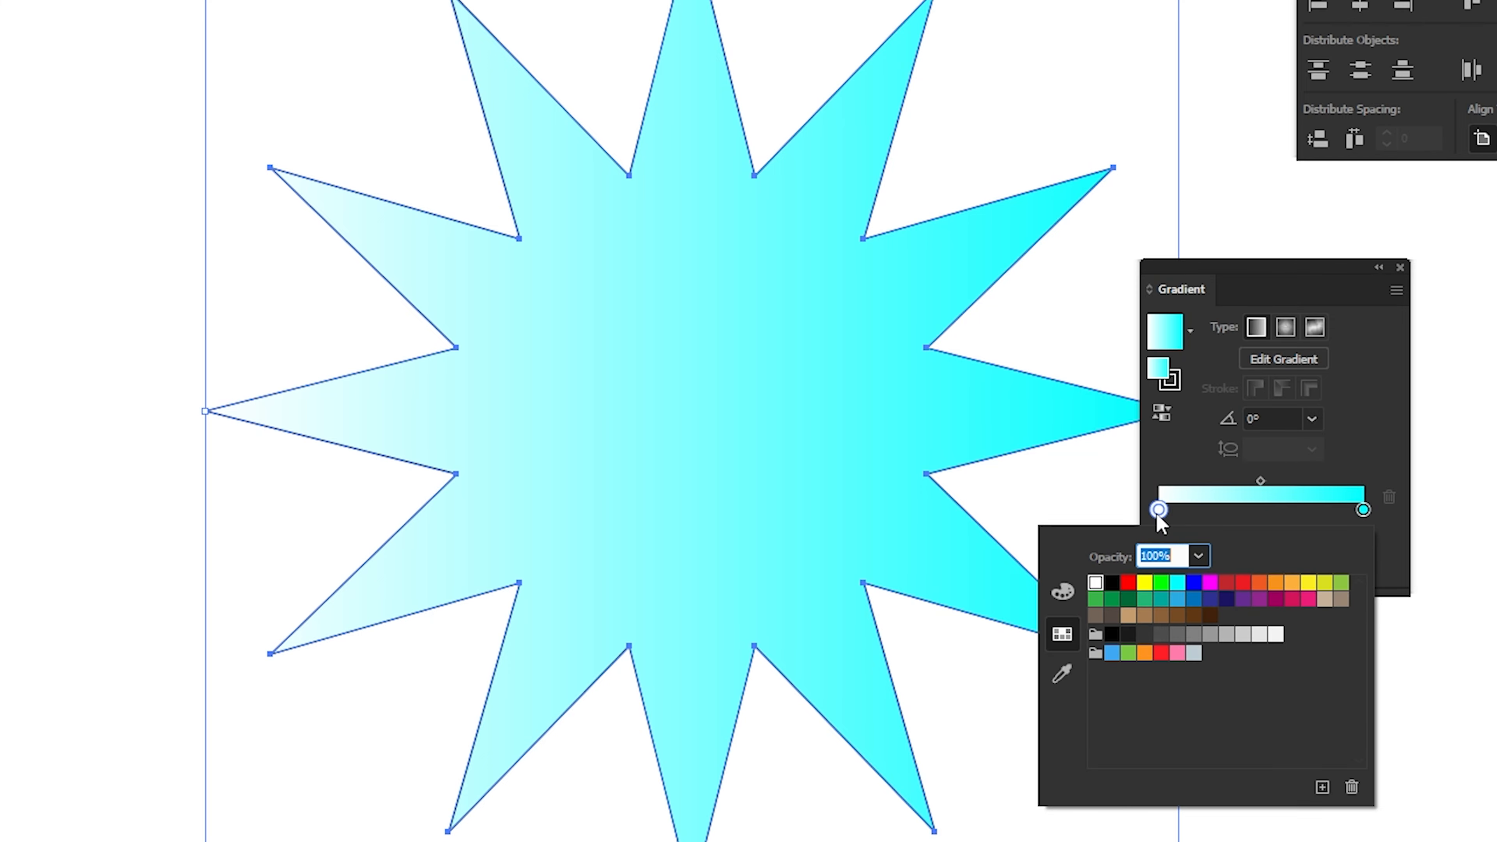
left_click(1276, 601)
Shift the star's gradient midpoint to 87% and make the gradient radial.
left_click(1260, 520)
left_click_drag(1262, 481, 1370, 478)
left_click(1287, 327)
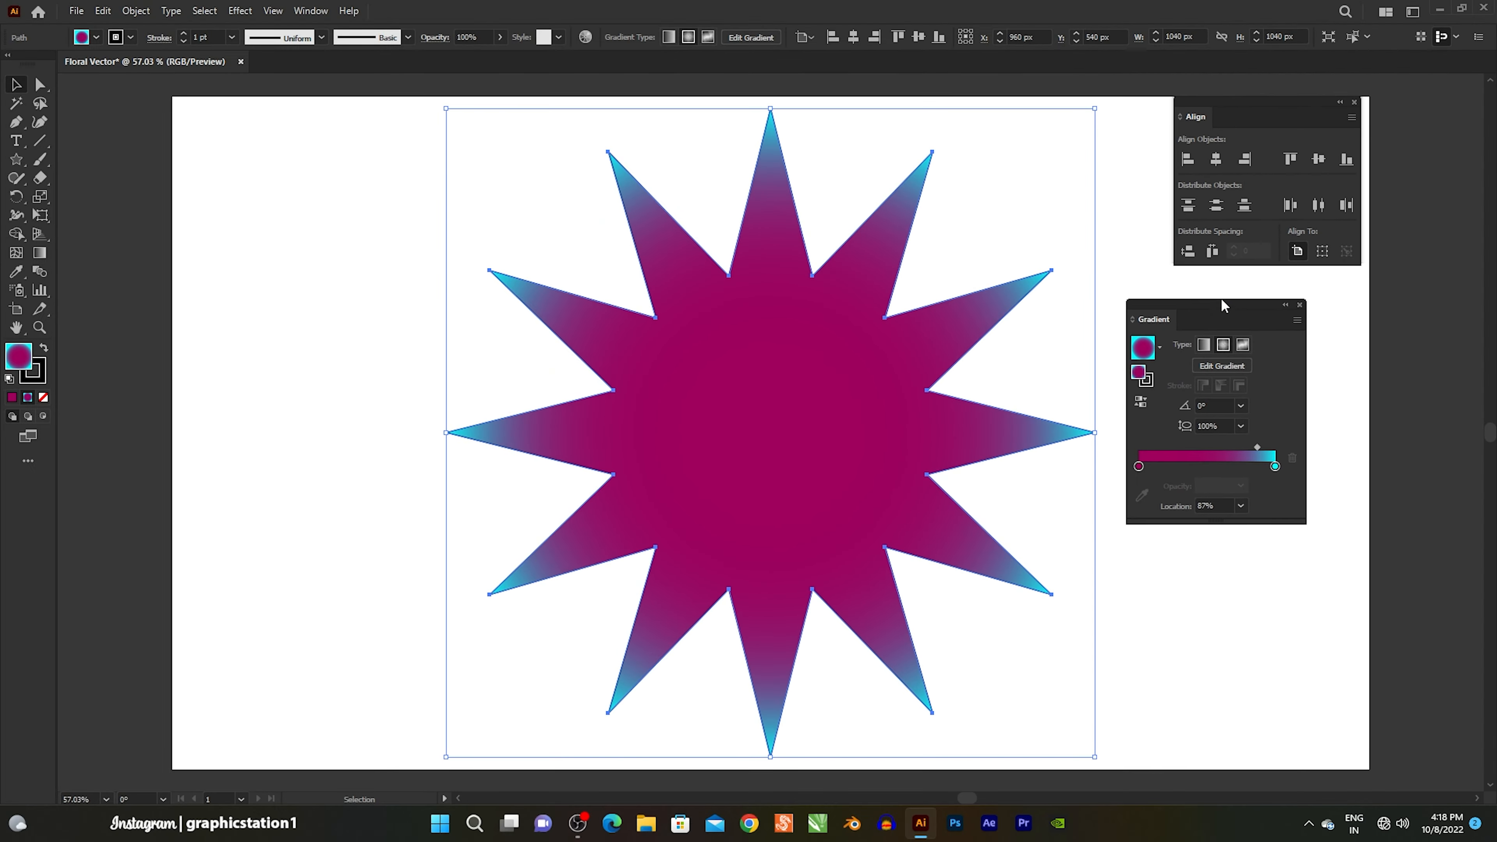
left_click_drag(1282, 260, 1324, 232)
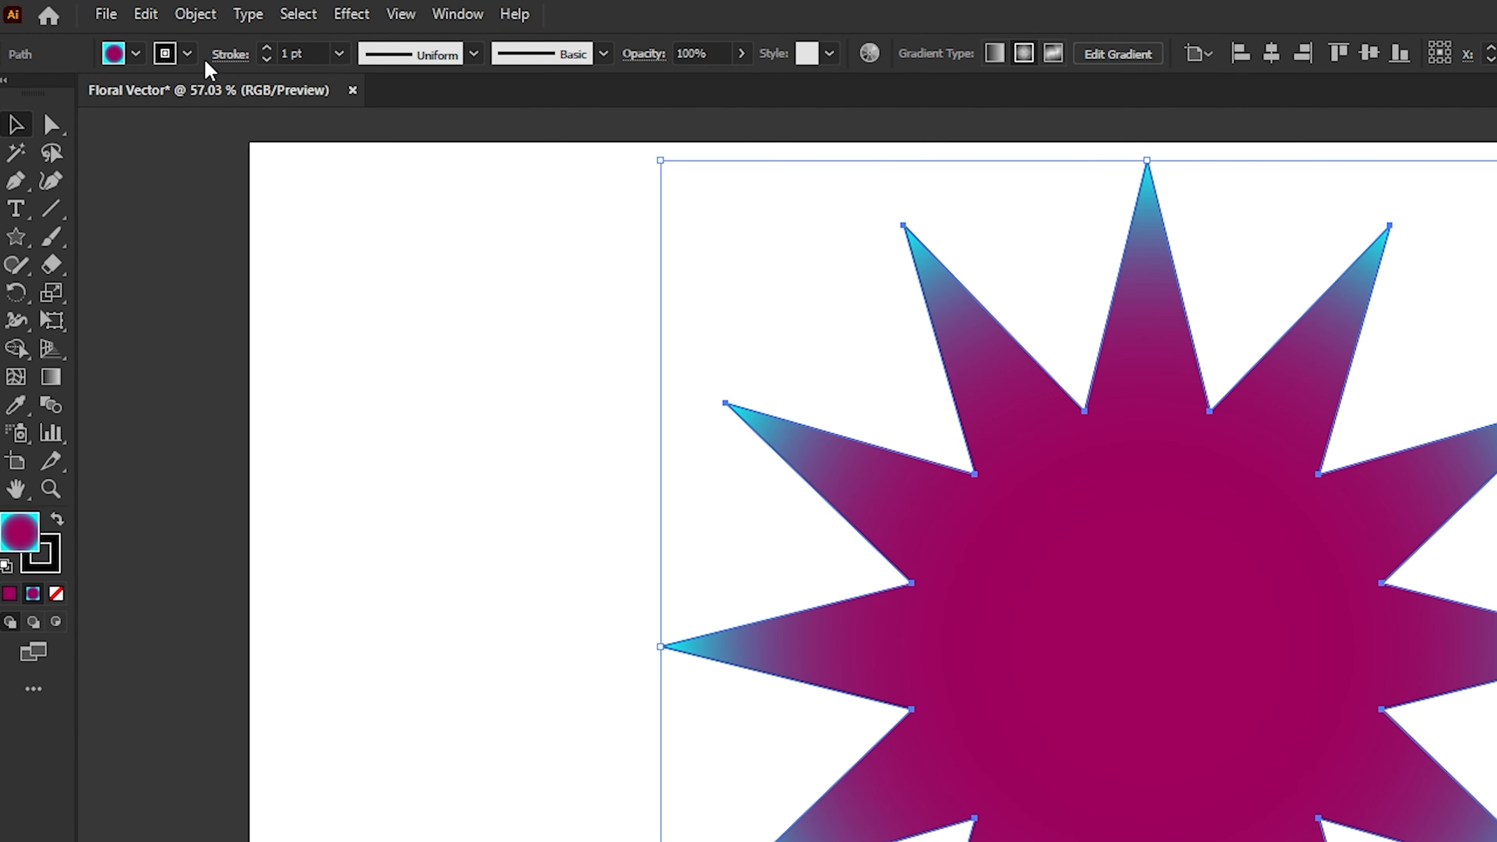
Remove the star's stroke by setting it to None, then deselect the star.
left_click(131, 37)
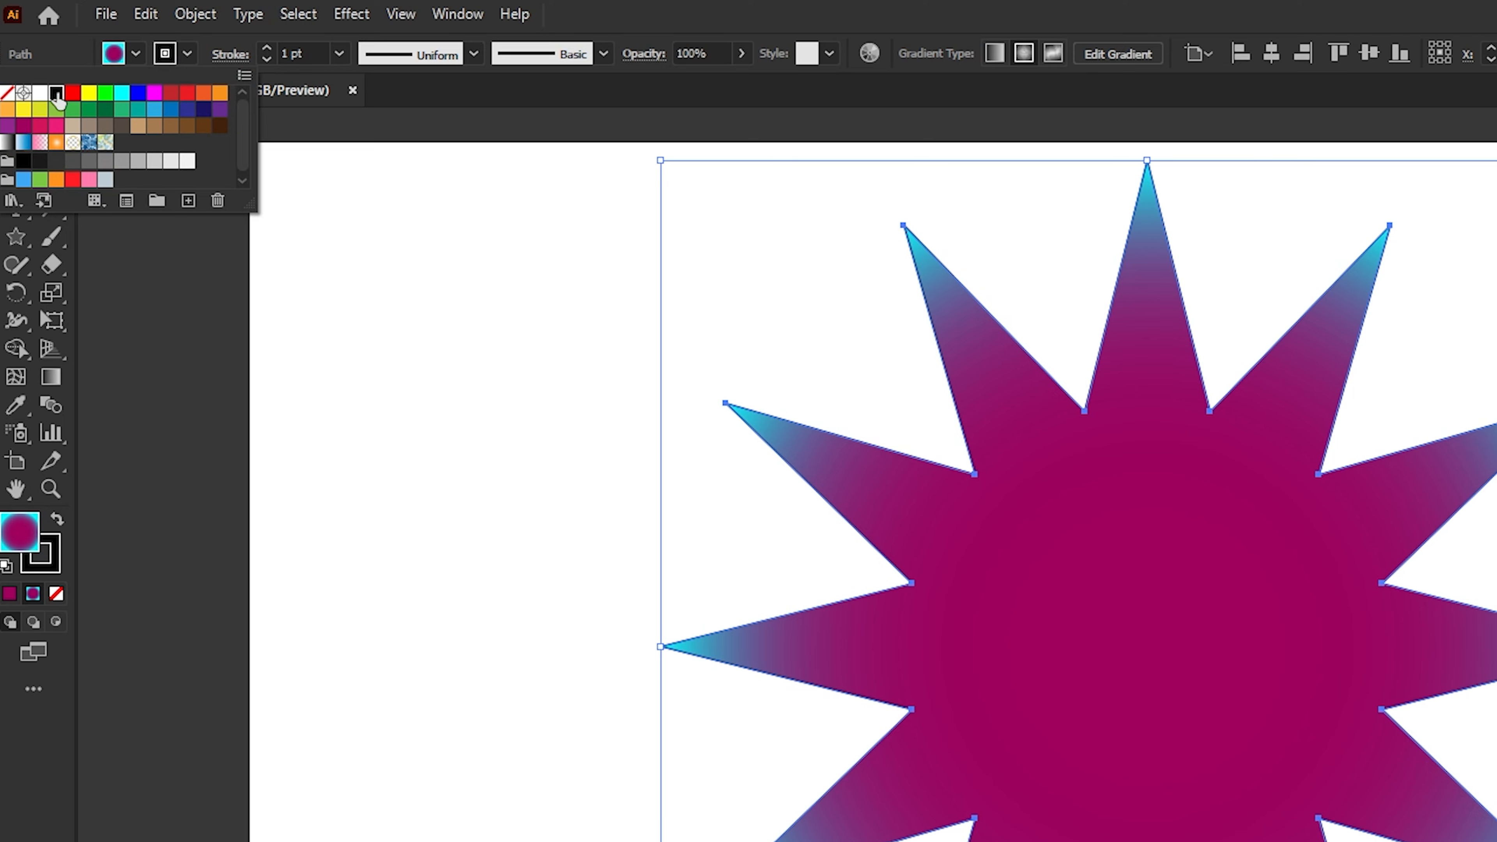
left_click(7, 94)
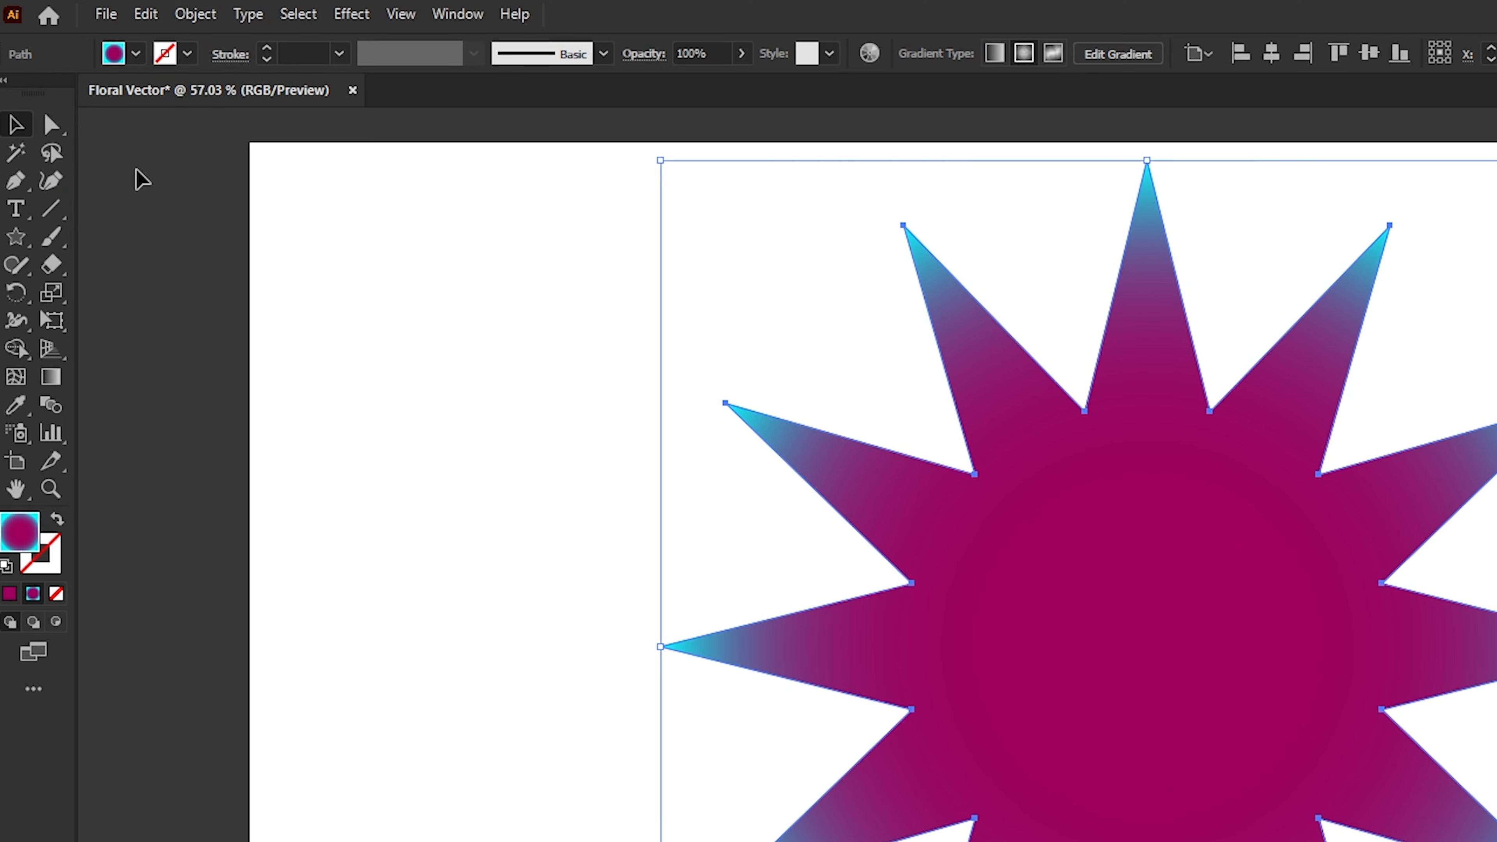
left_click(142, 180)
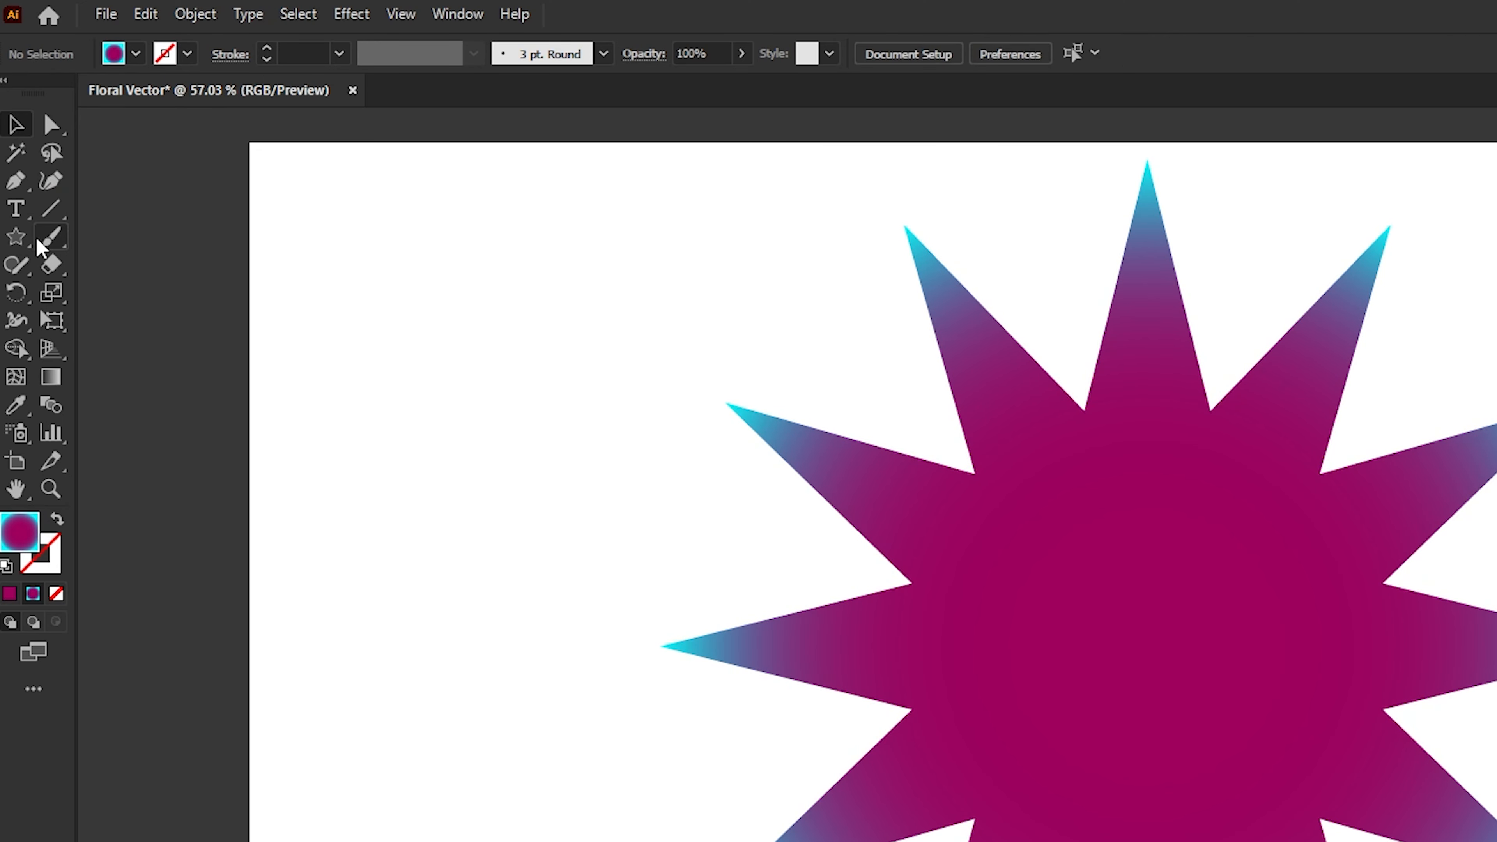
Draw a circle about 410 px in diameter over the star's middle and center it on the artboard.
left_click(16, 237)
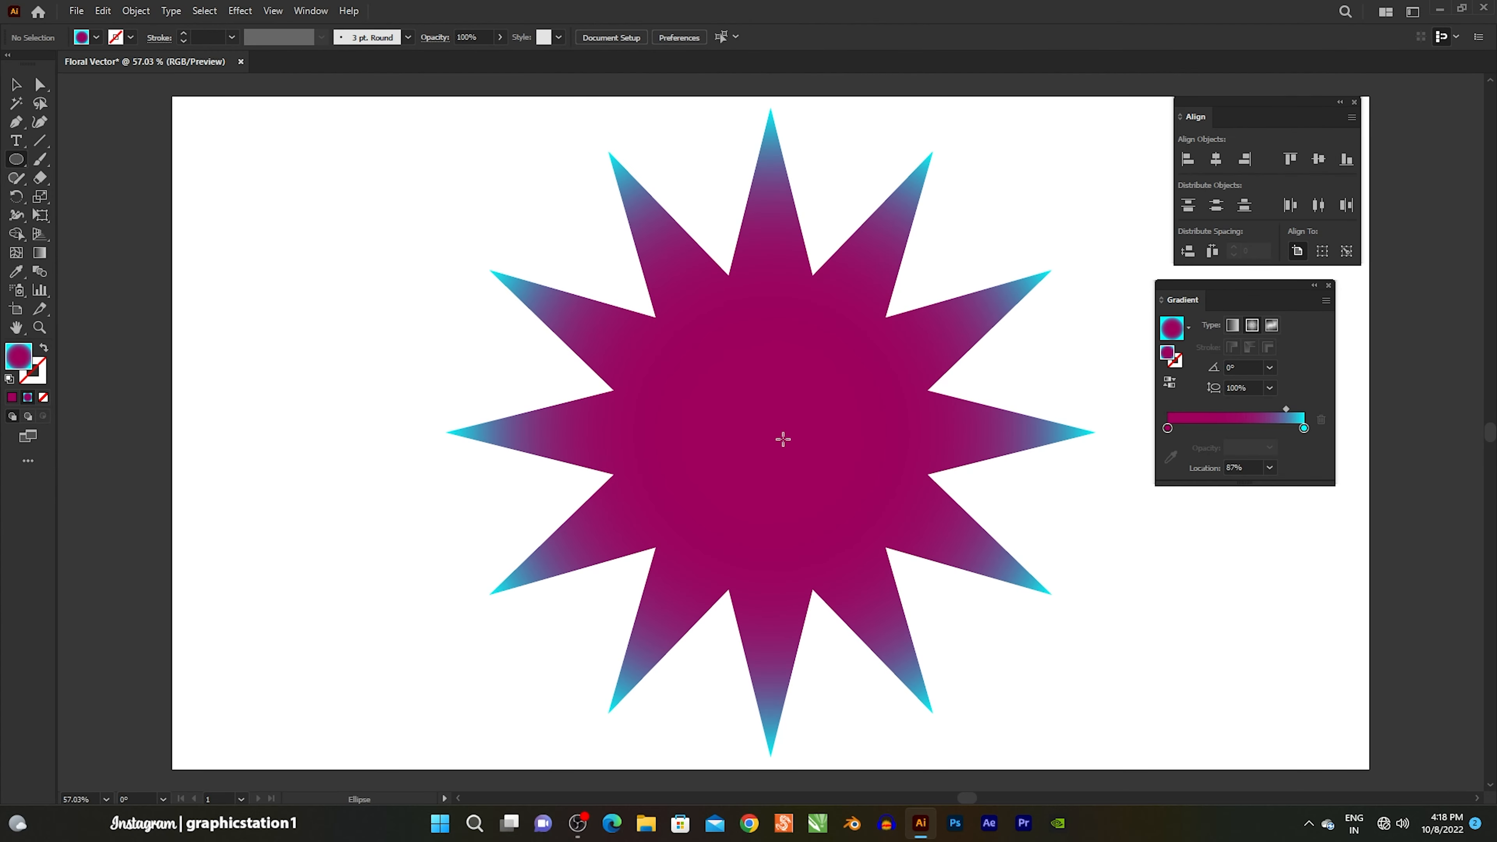
left_click_drag(783, 439, 911, 330)
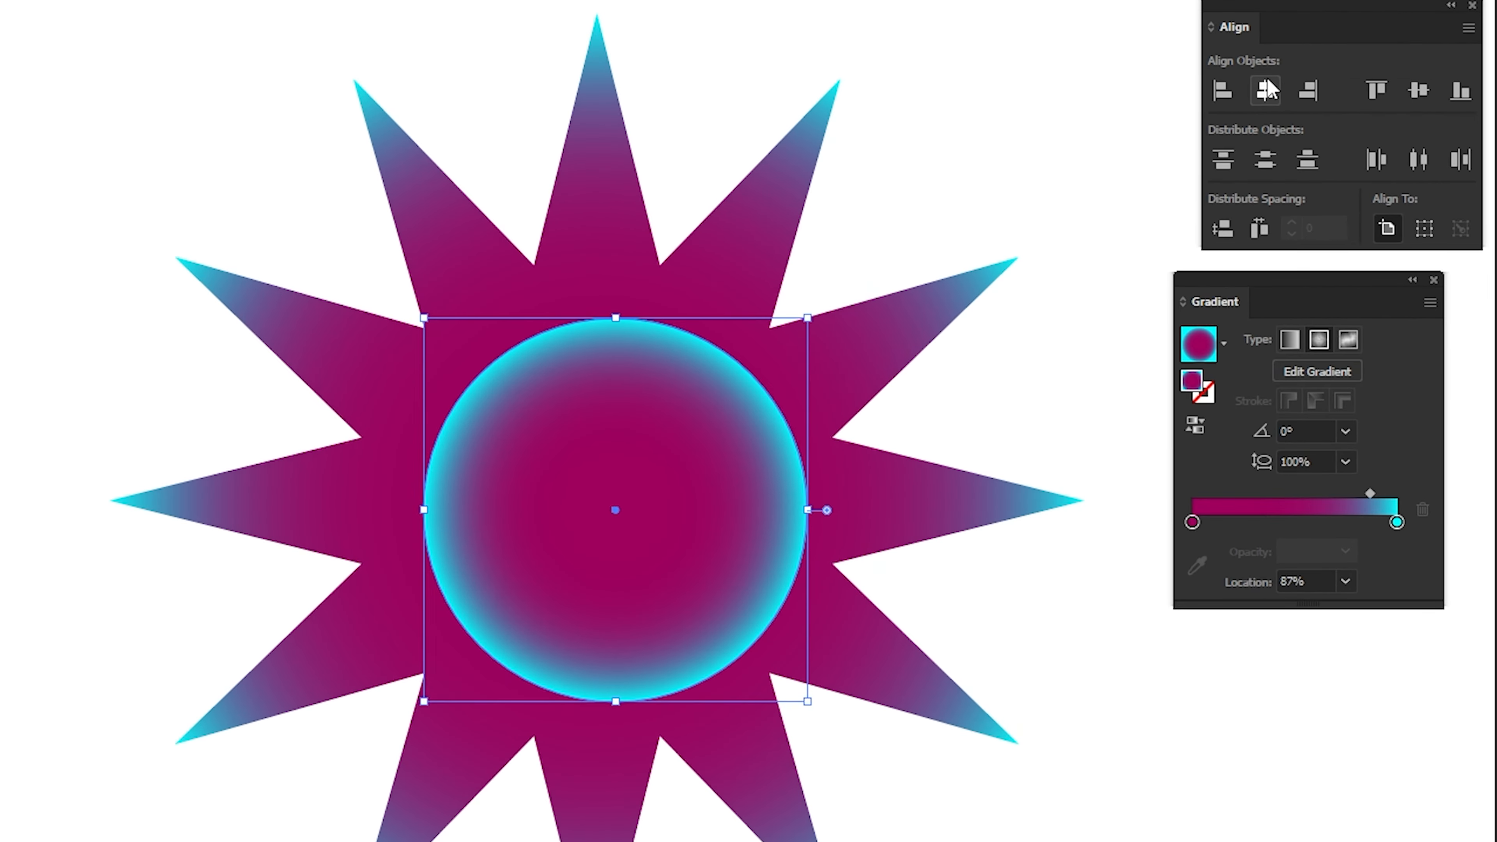
left_click(1419, 91)
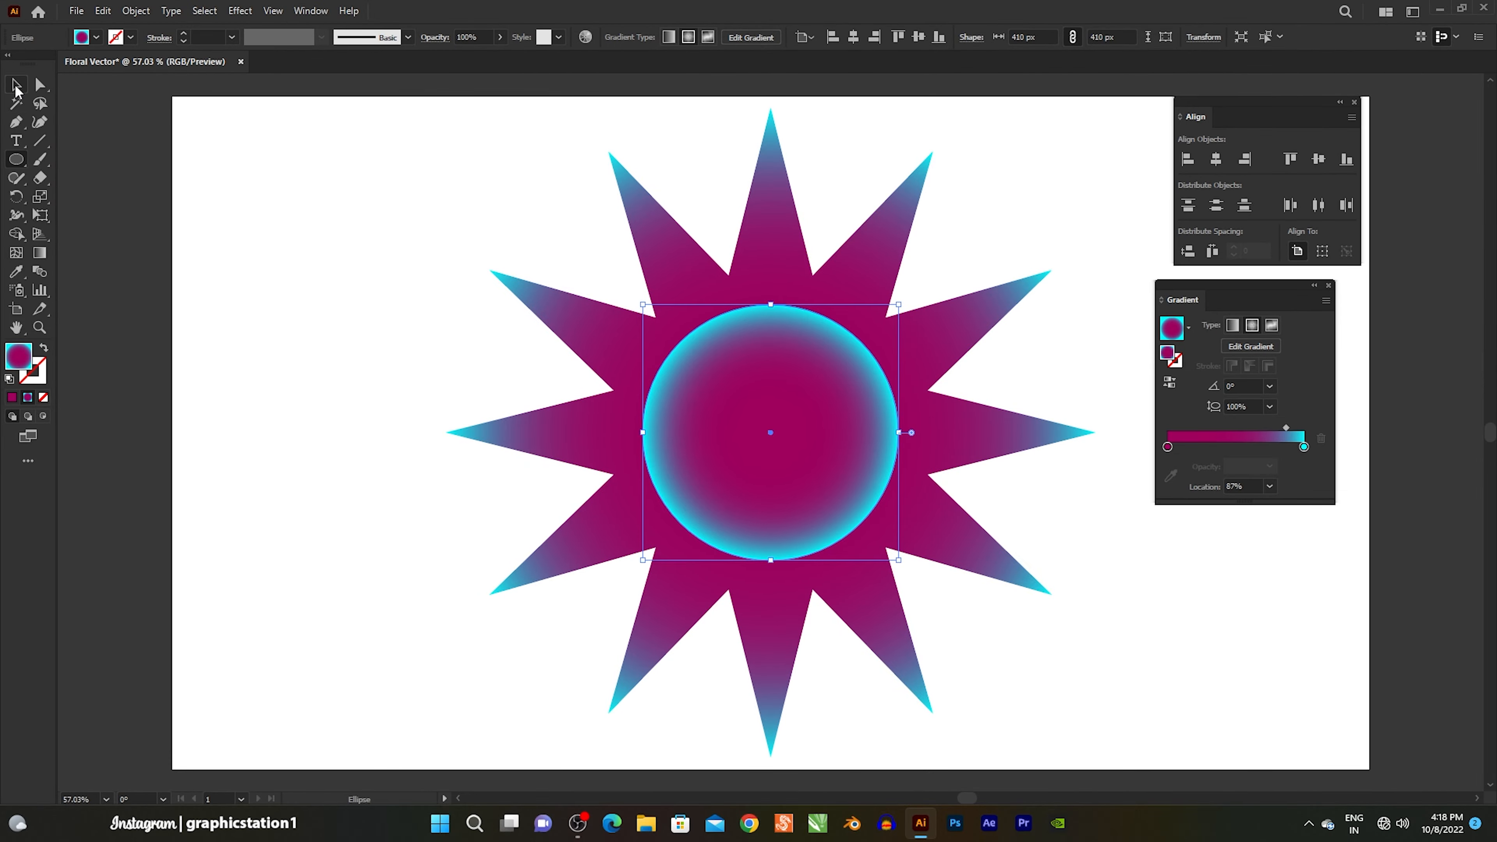
left_click(16, 86)
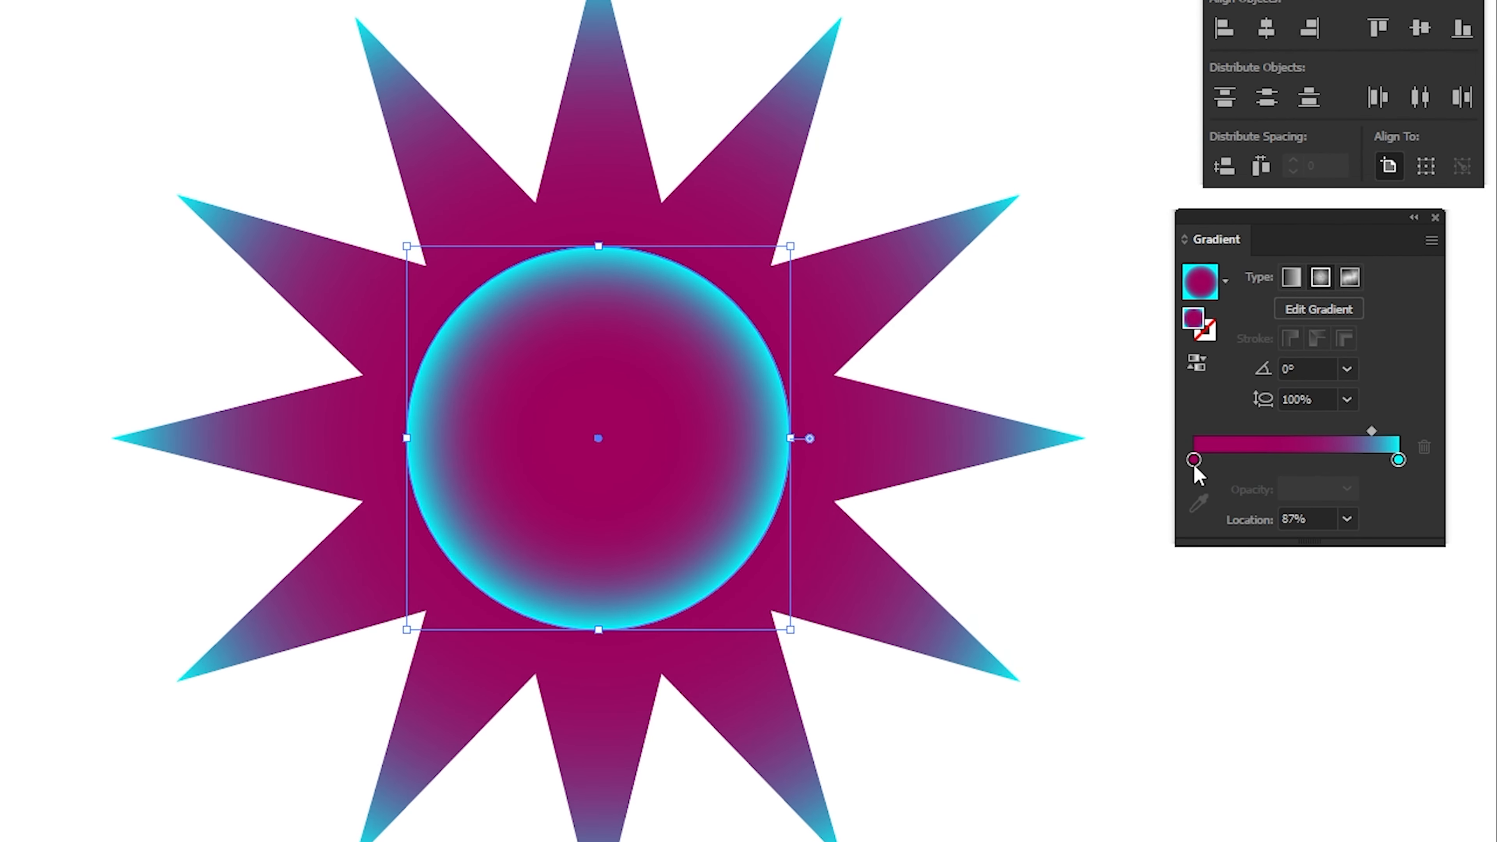
Set the inner stop of the circle's gradient to dark navy blue and deselect the circle.
double_click(1195, 462)
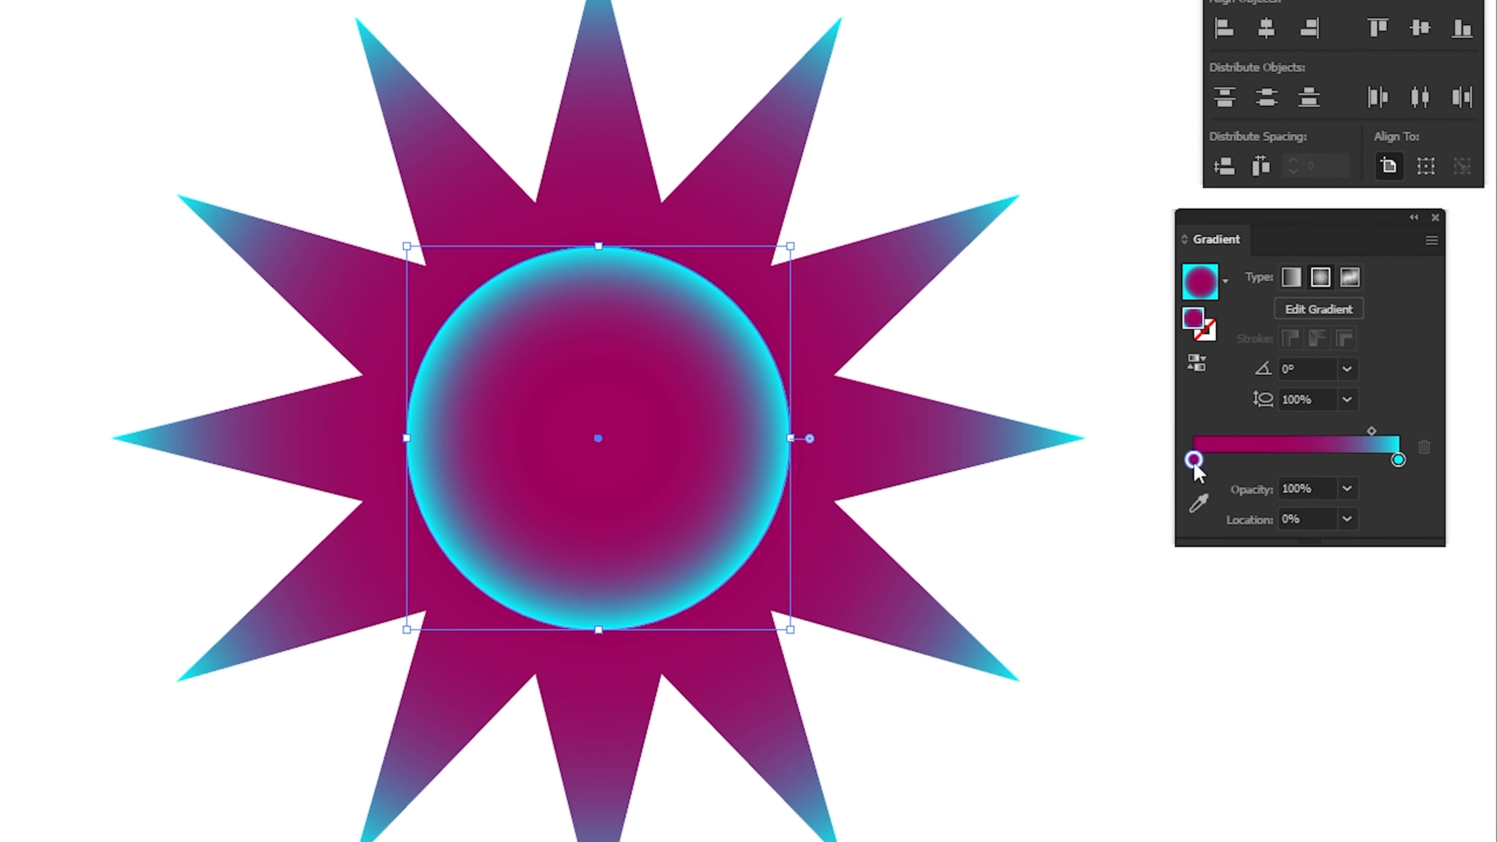
left_click(1261, 550)
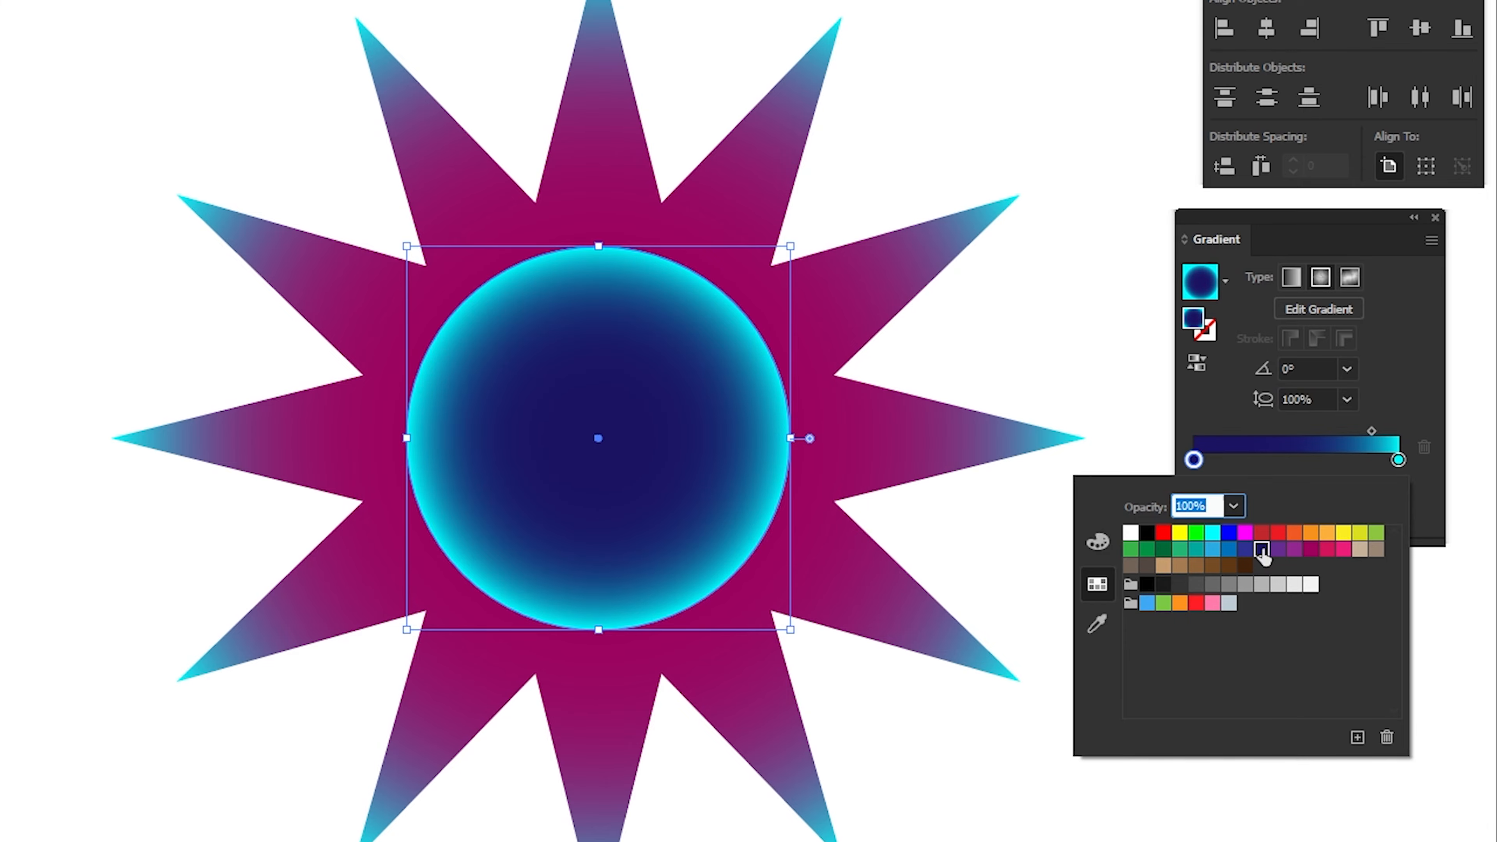
left_click(1106, 393)
left_click(1105, 394)
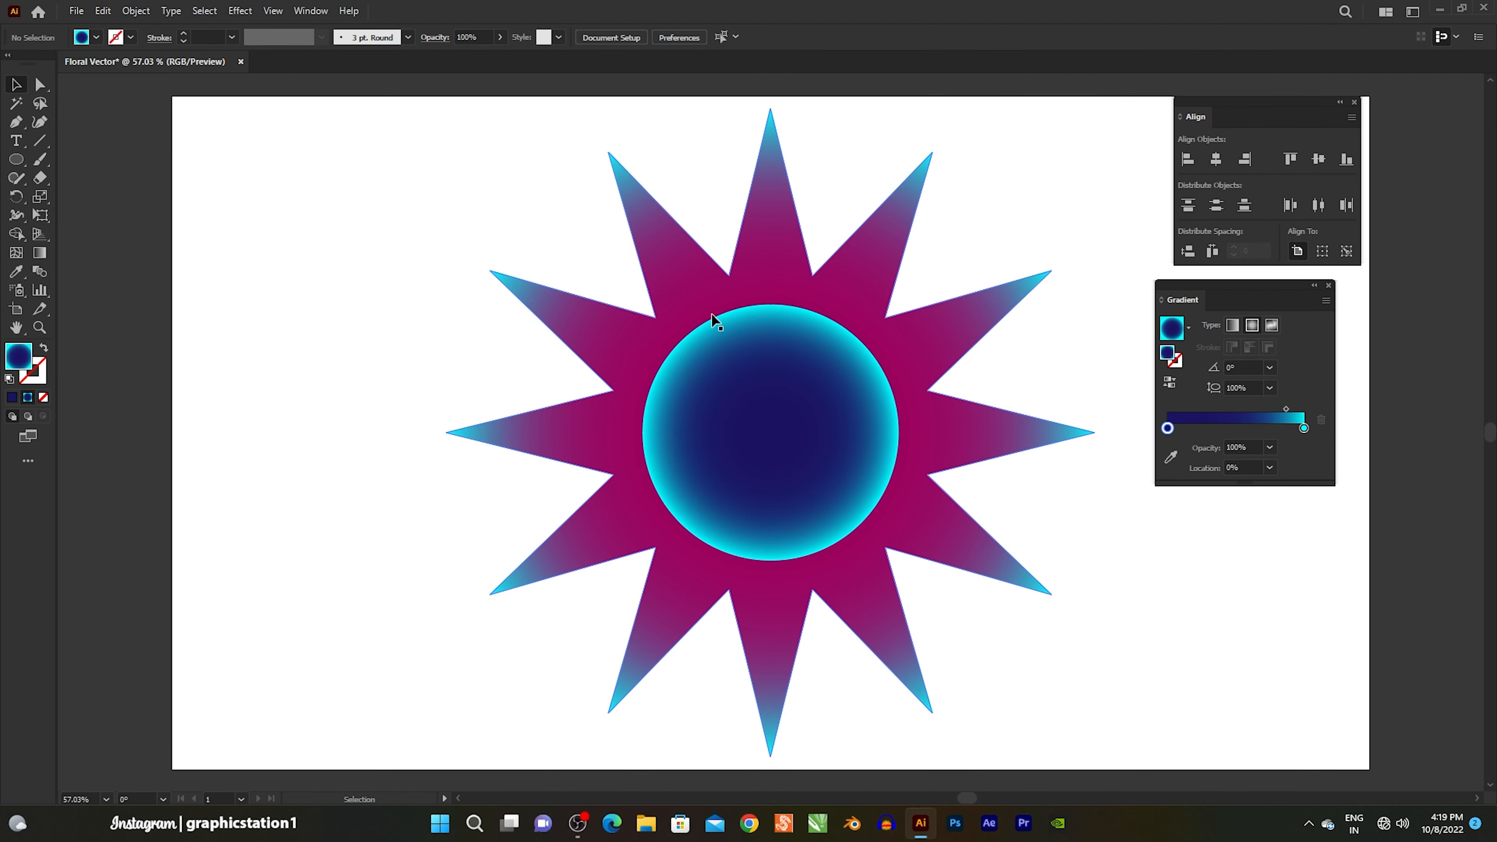
Copy the large star and paste the duplicate in front at the same position.
left_click(549, 323)
left_click(103, 11)
left_click(112, 87)
left_click(102, 10)
left_click(108, 121)
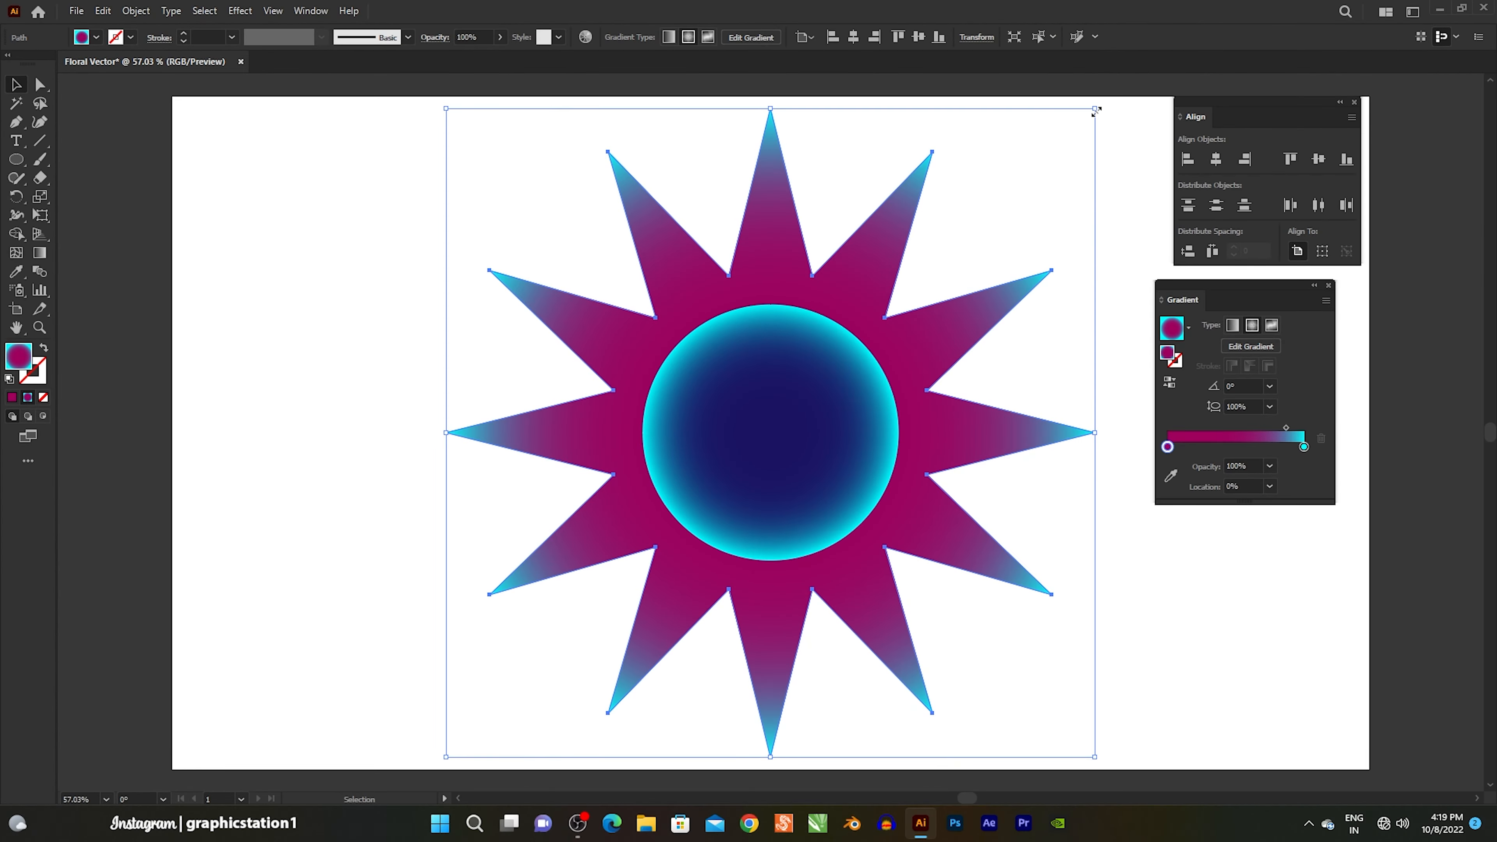
Shrink the duplicate star around its center to fit inside the circle and bring it to the front.
left_click_drag(1097, 110, 959, 333)
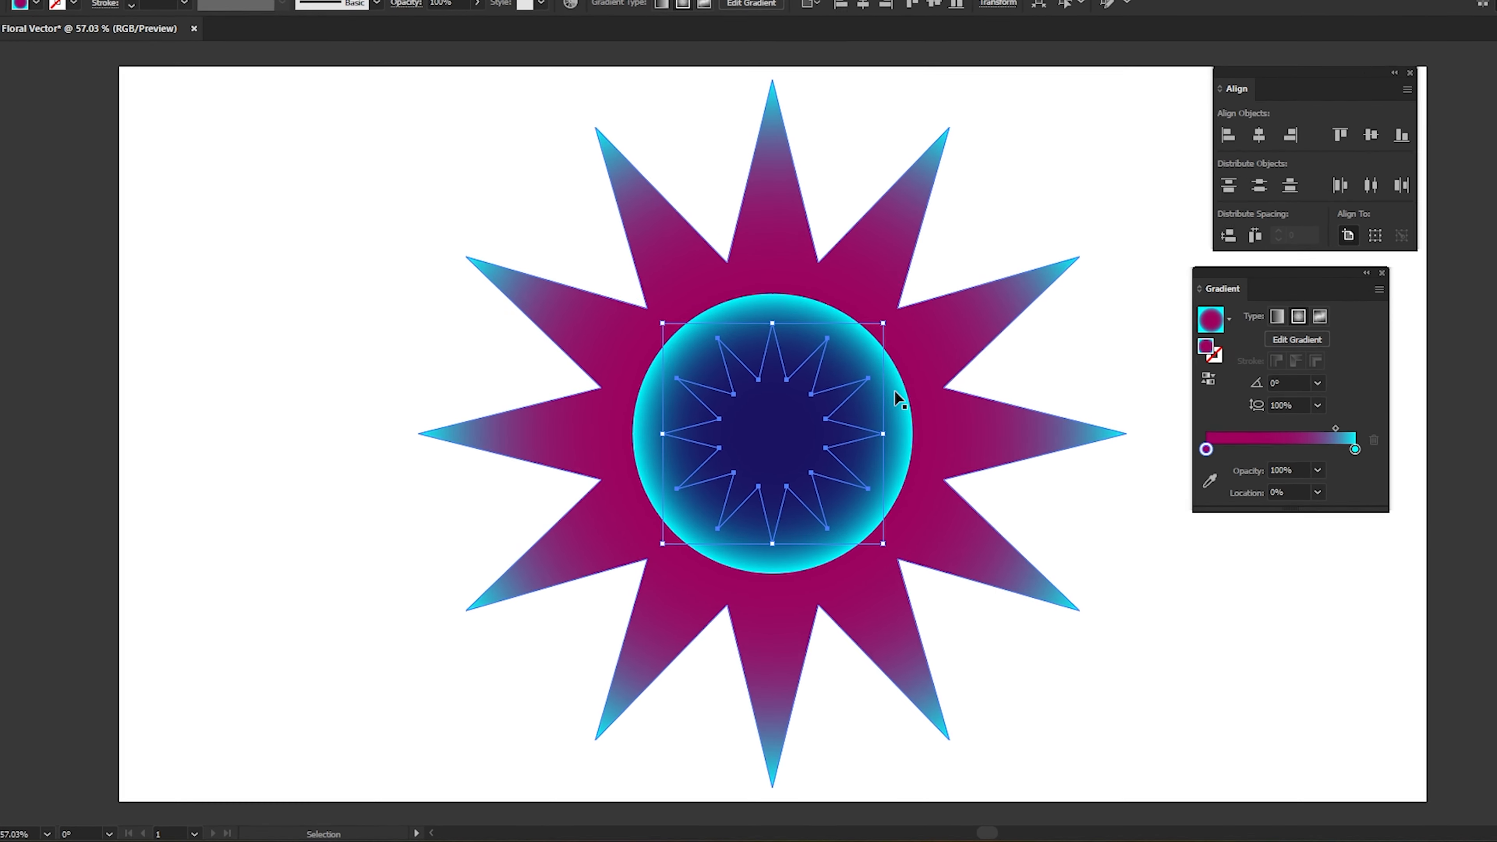
right_click(785, 430)
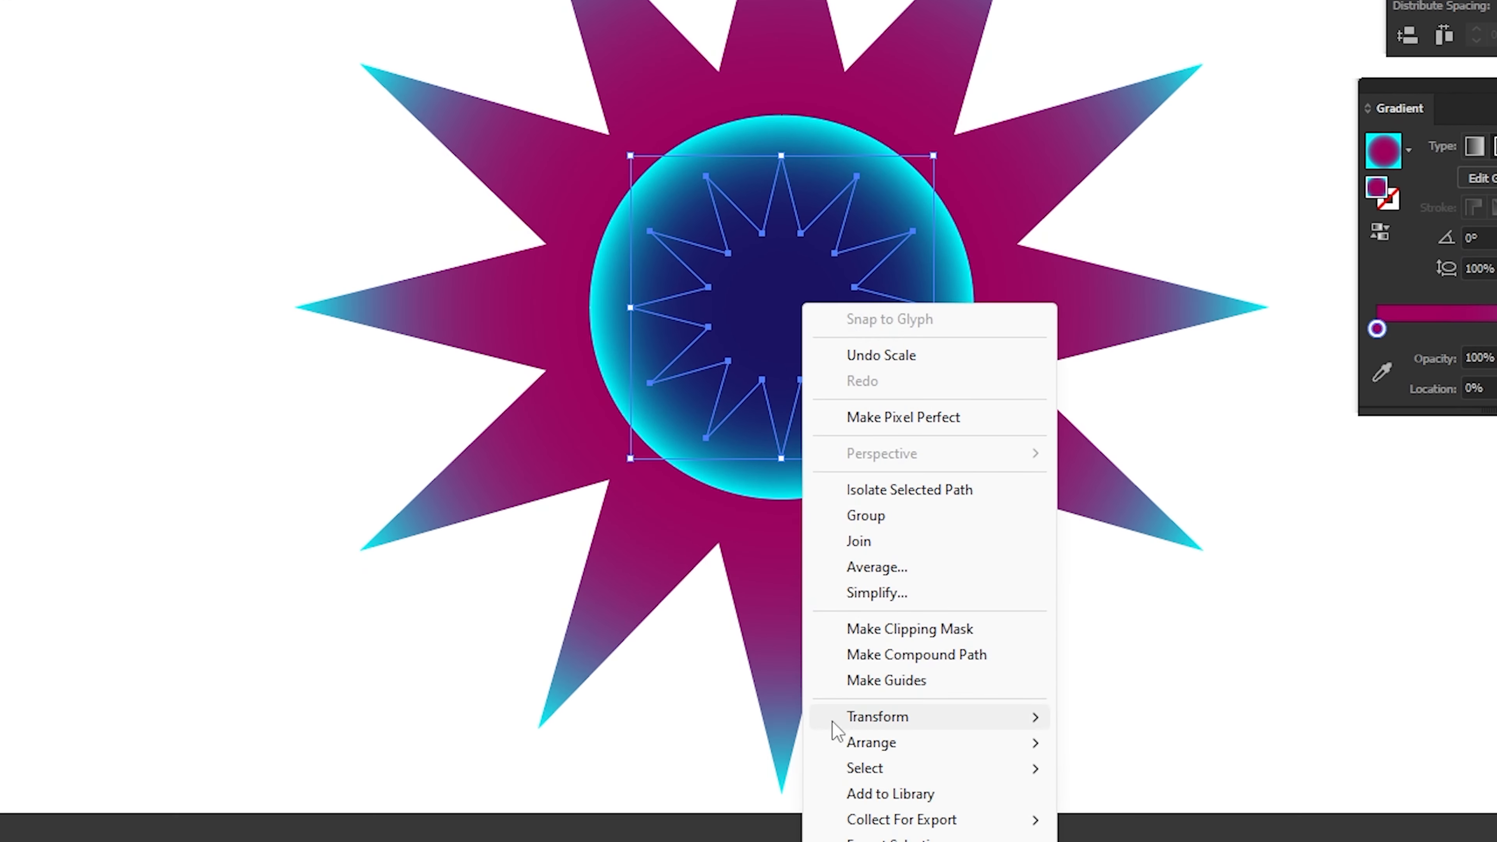
mouse_move(842, 743)
left_click(1092, 744)
Recolor the smaller star's gradient with a dark navy blue inner stop and a yellow outer stop.
double_click(1377, 329)
left_click(1261, 550)
left_click(1368, 466)
double_click(1397, 464)
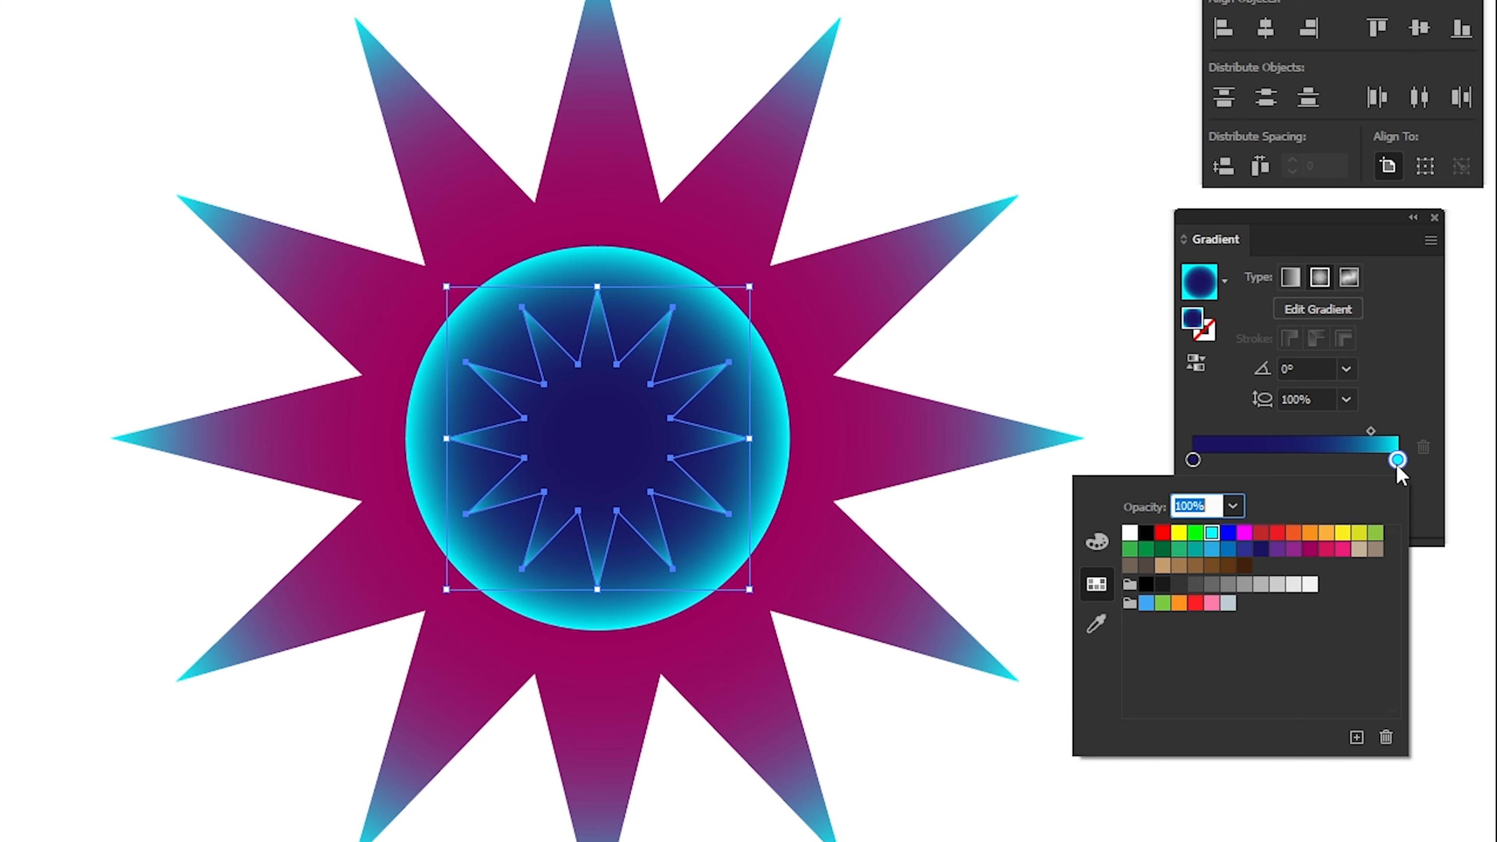
left_click(1354, 469)
left_click(1145, 386)
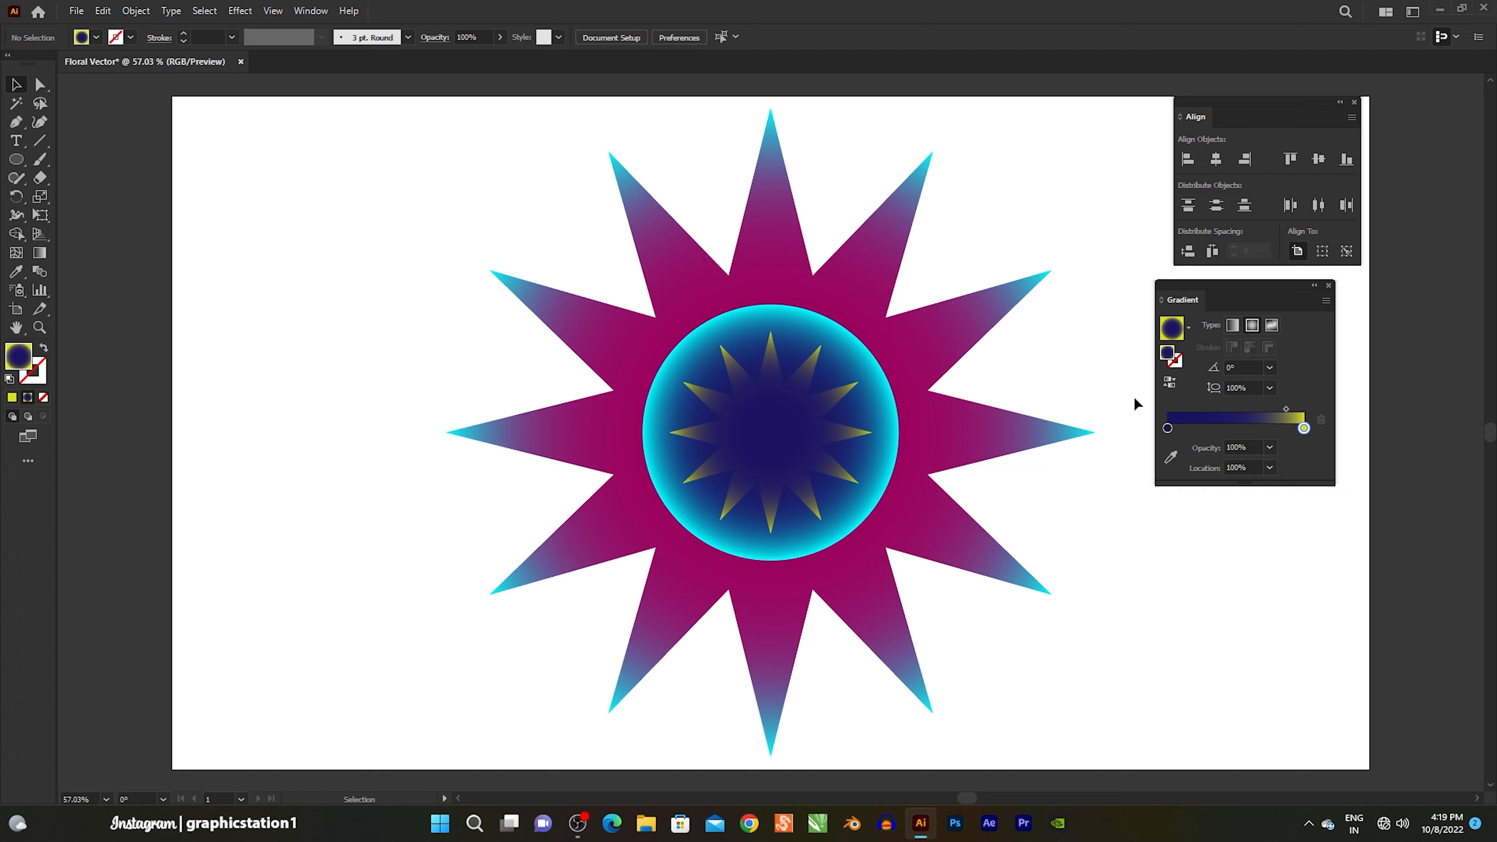
Copy the navy and yellow star and paste the duplicate in front at the same position.
left_click(788, 440)
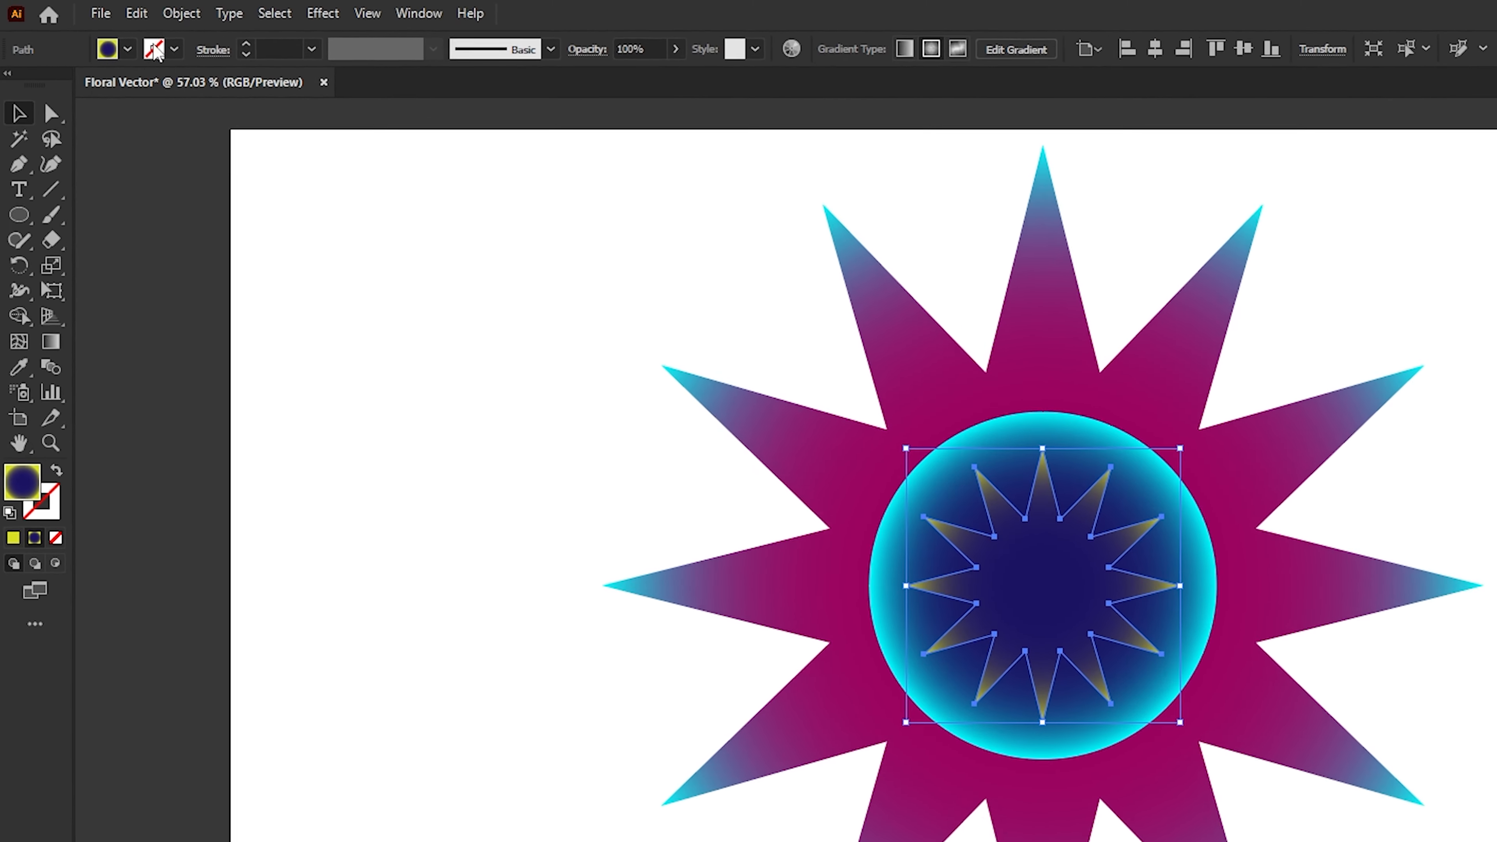
left_click(103, 10)
left_click(98, 88)
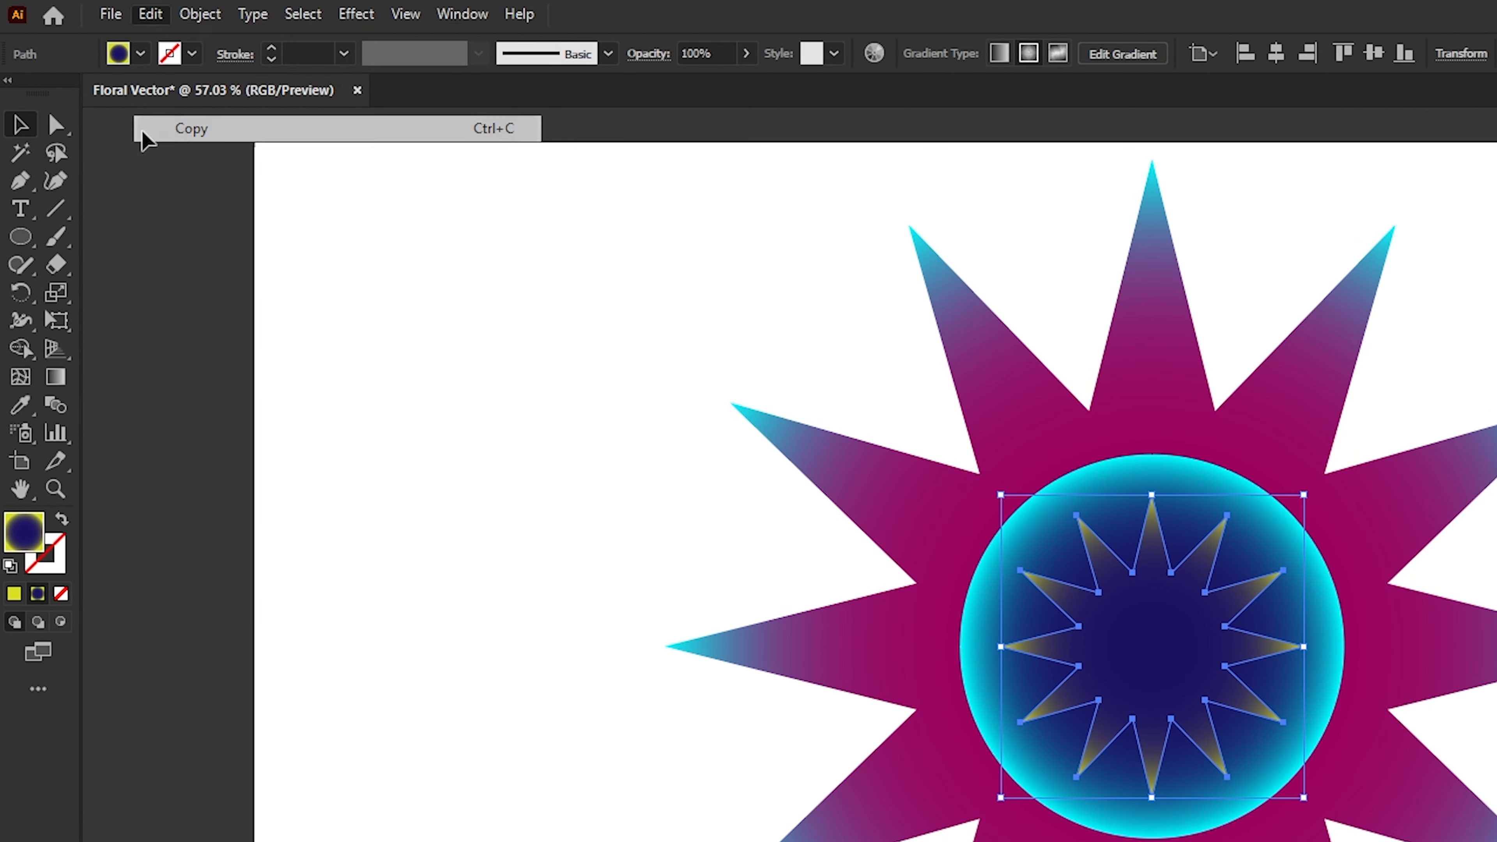
left_click(148, 14)
left_click(145, 191)
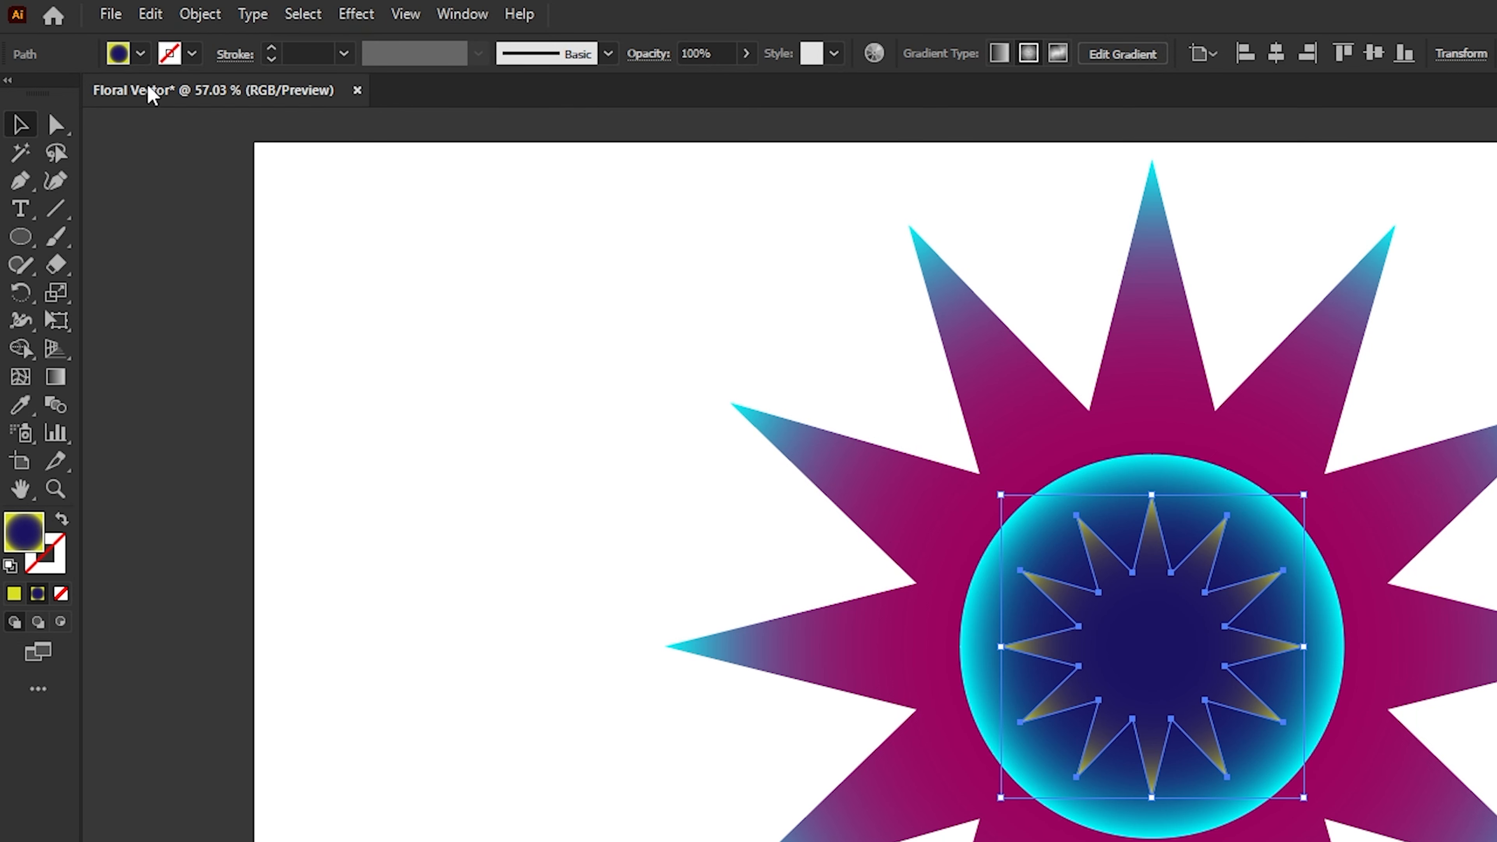
Fill the newest star with solid red and shrink it around its center to 62 px wide and high.
left_click(145, 59)
left_click(82, 93)
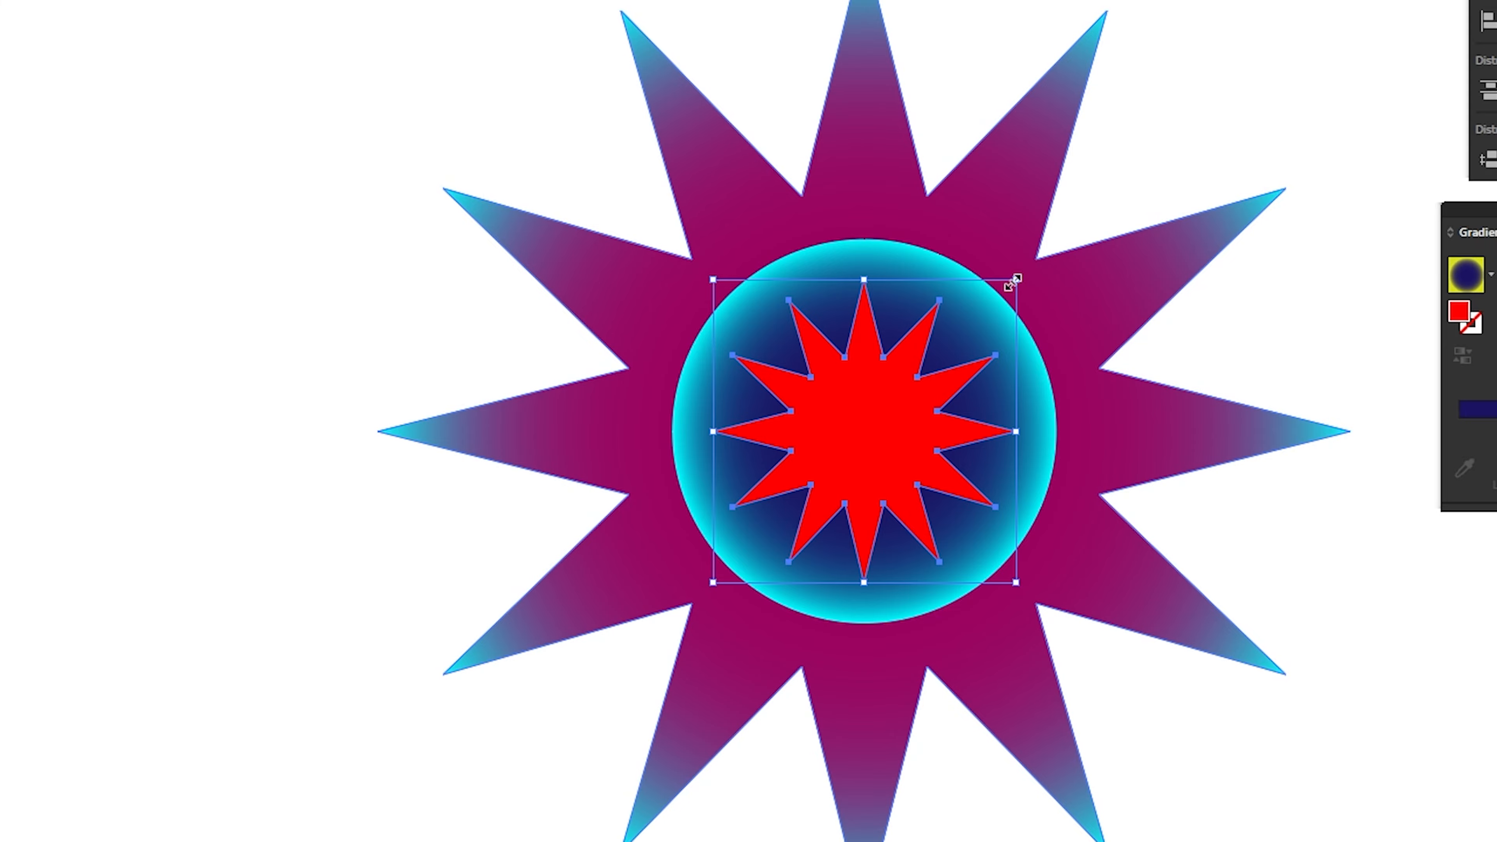
left_click_drag(1012, 282, 937, 408)
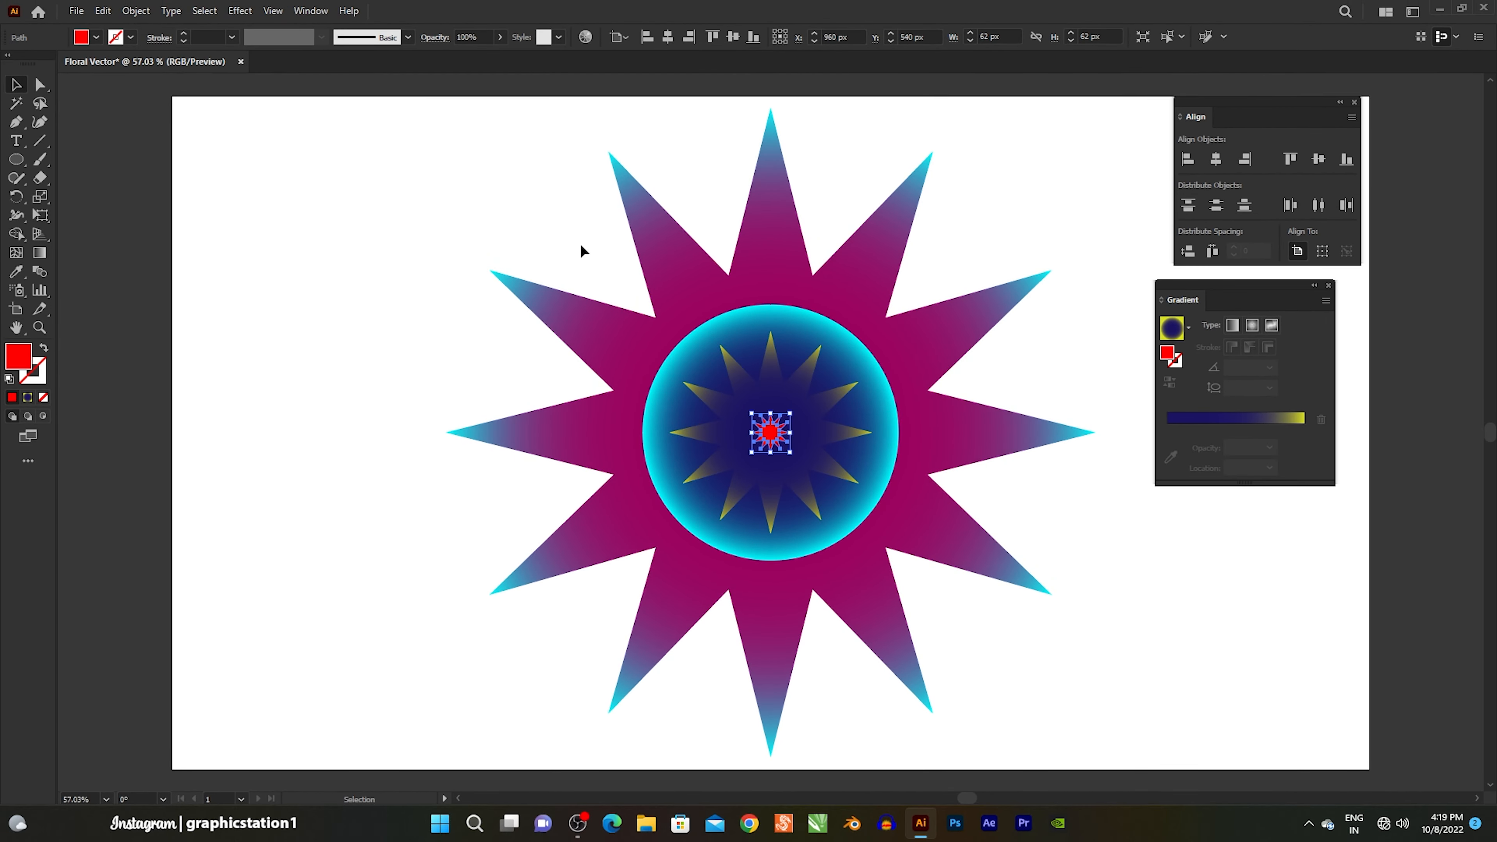
left_click(524, 221)
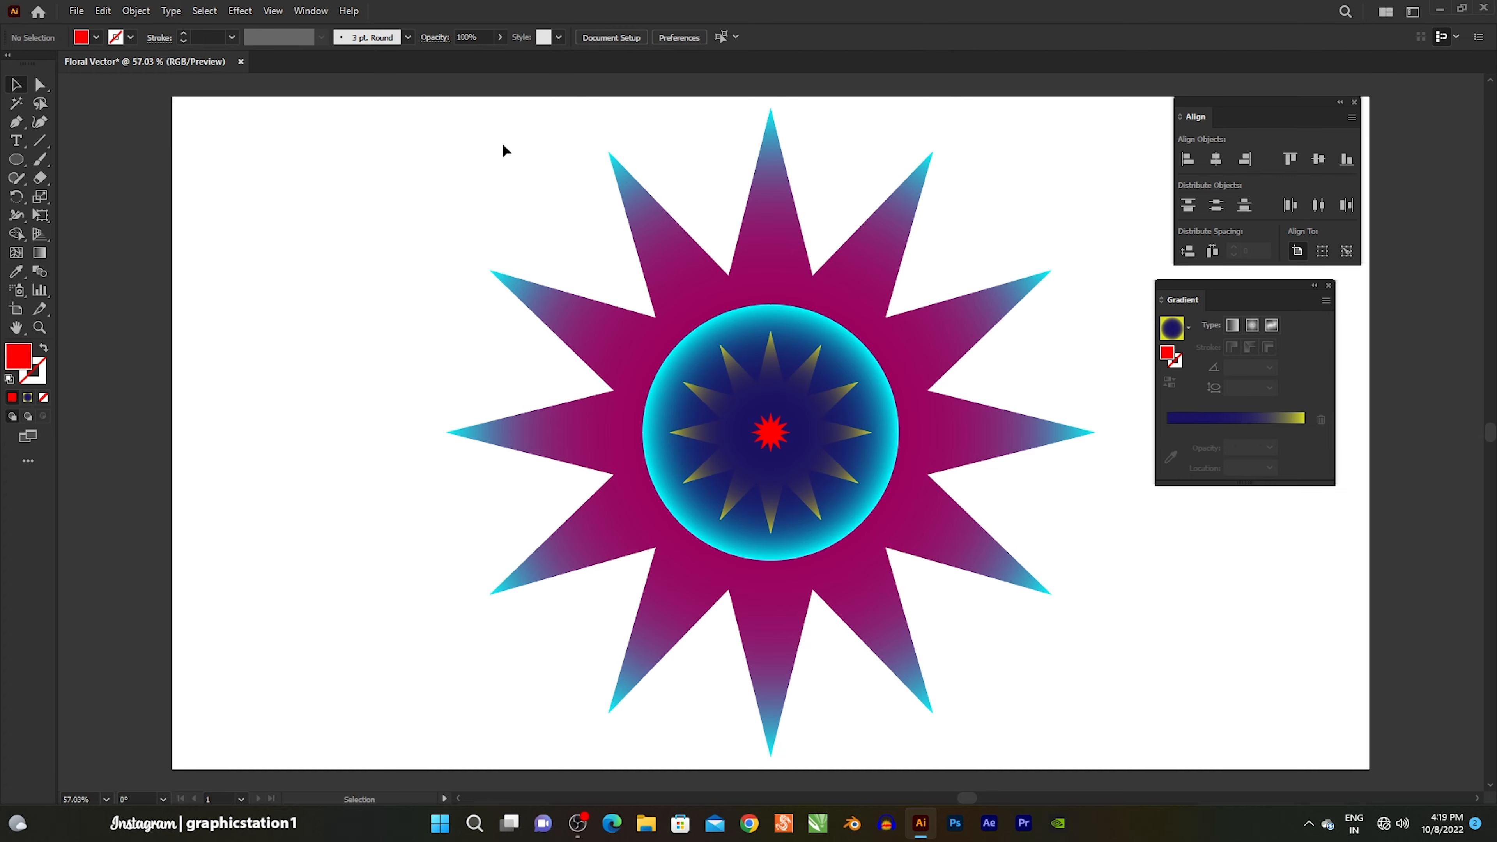
Select all the concentric stars and the circle and combine them into a single blend.
left_click_drag(502, 144, 1039, 654)
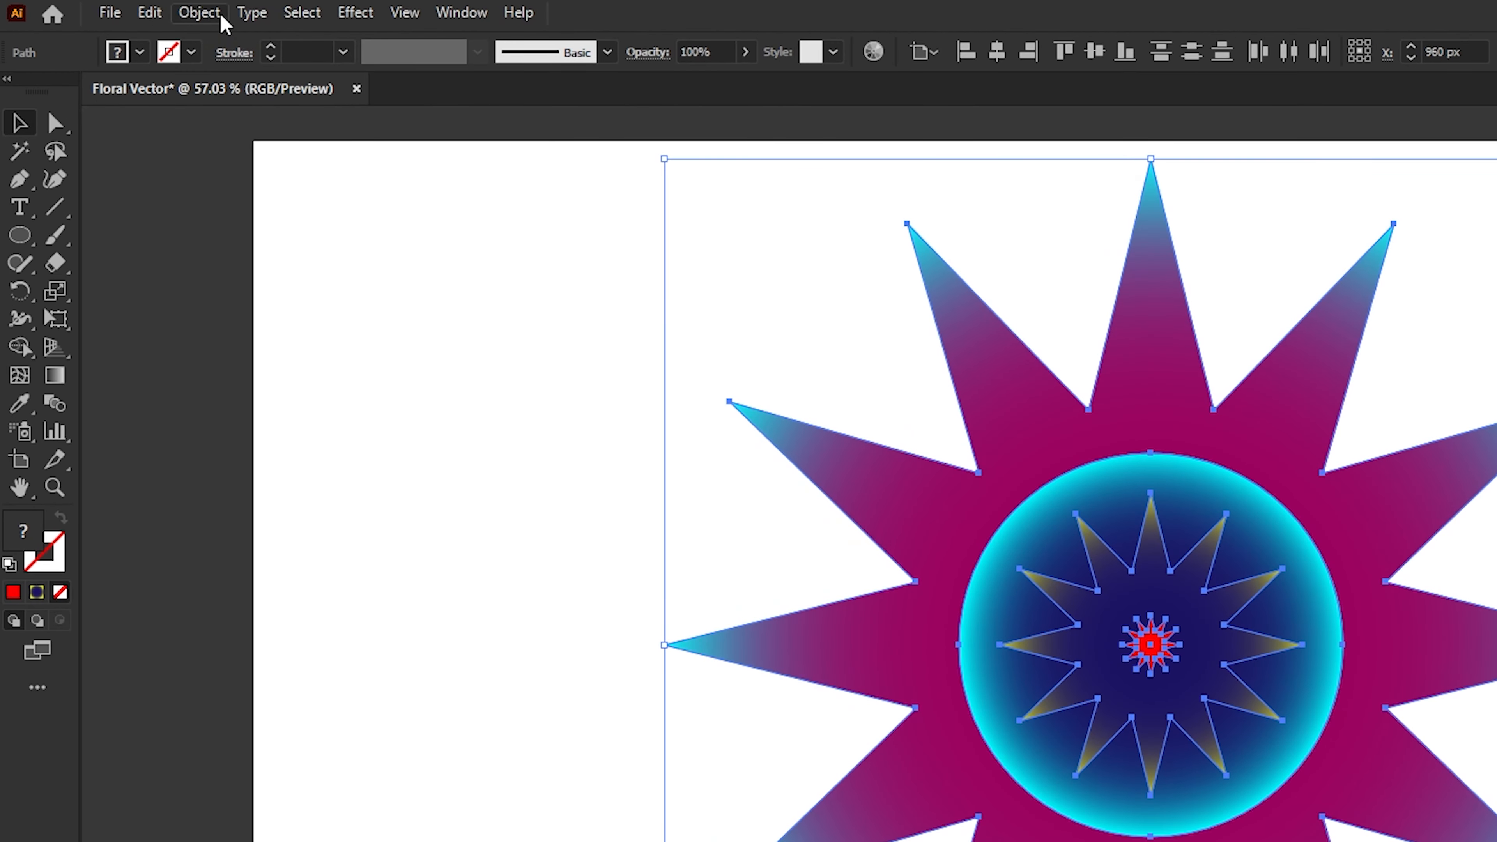
left_click(136, 10)
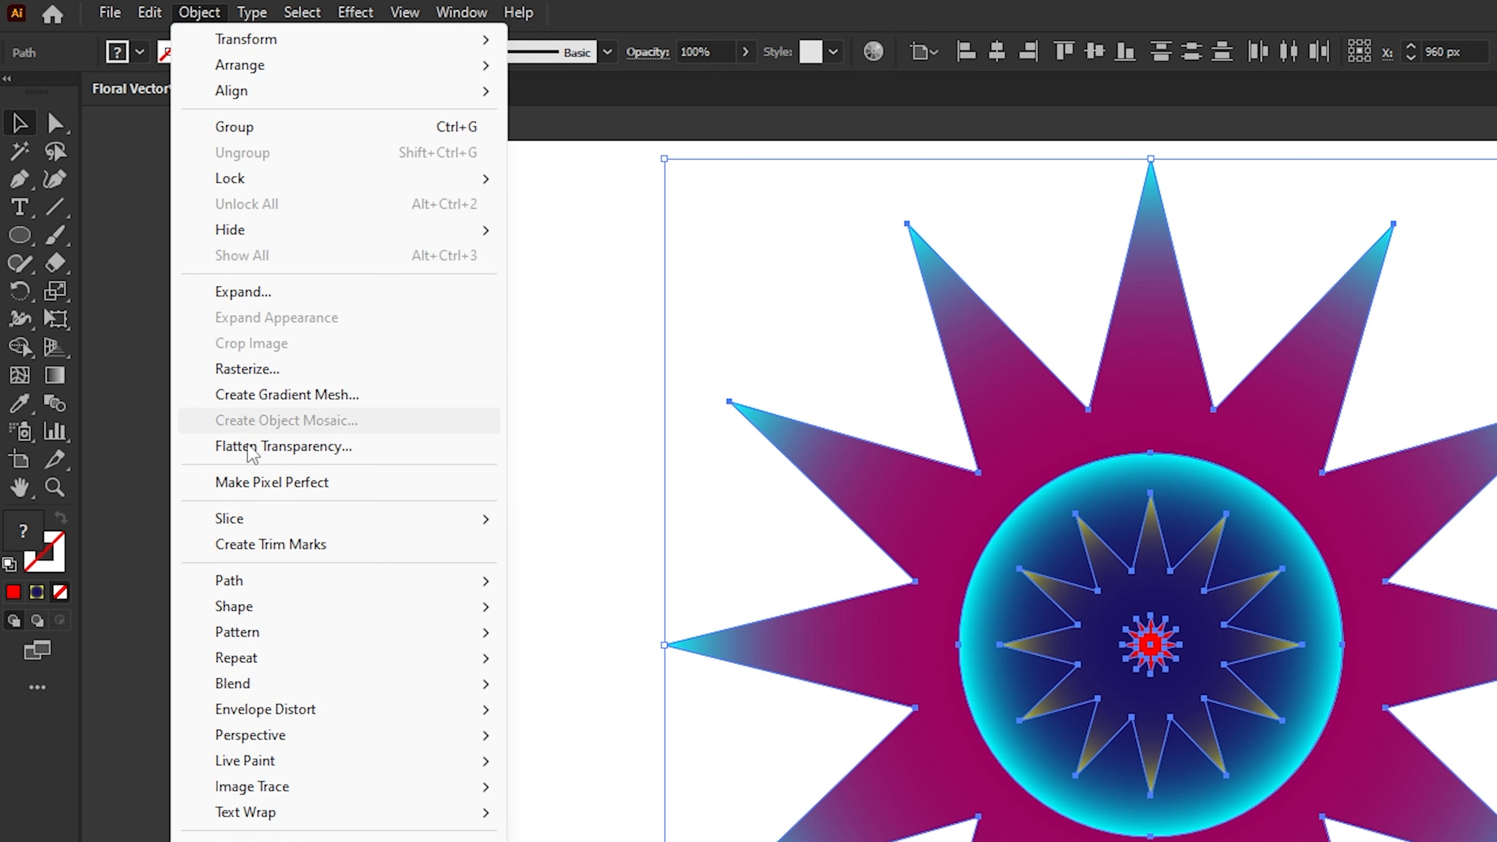
mouse_move(244, 684)
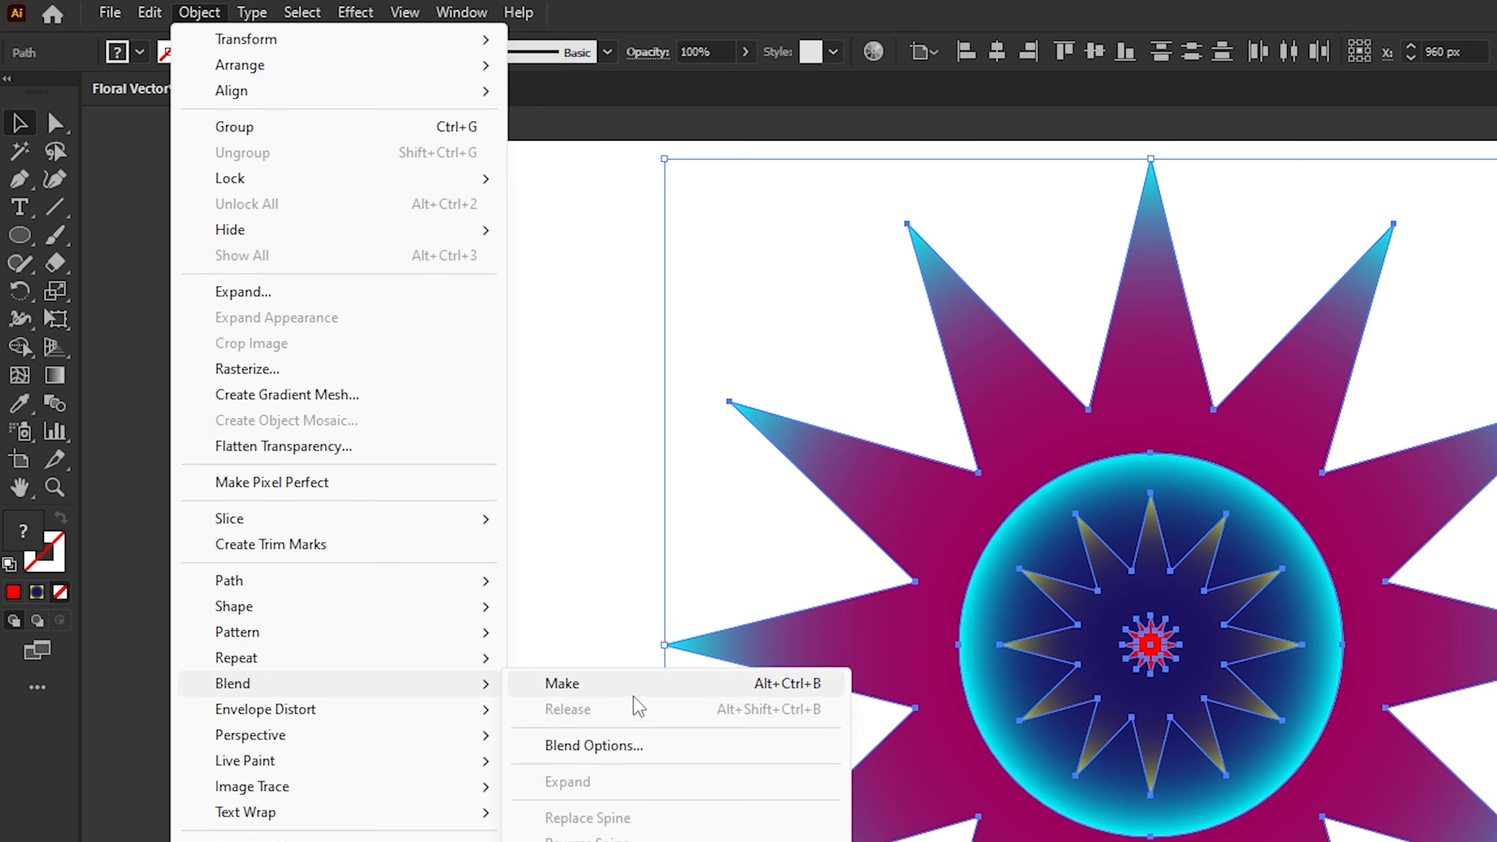
left_click(627, 684)
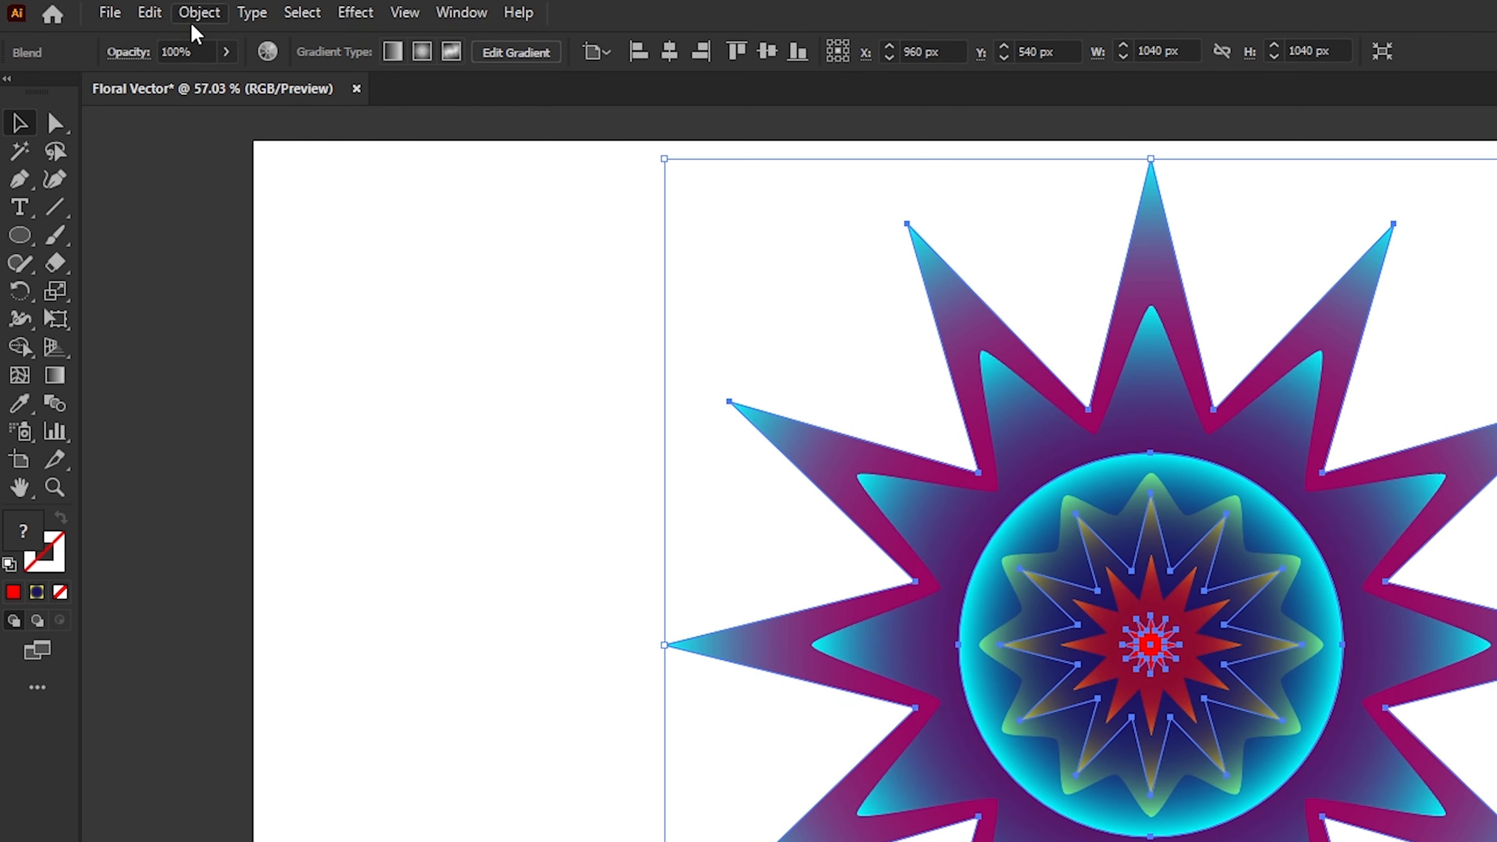
Set the blend's spacing to Specified Steps with 200 steps and deselect the artwork.
left_click(198, 13)
mouse_move(214, 685)
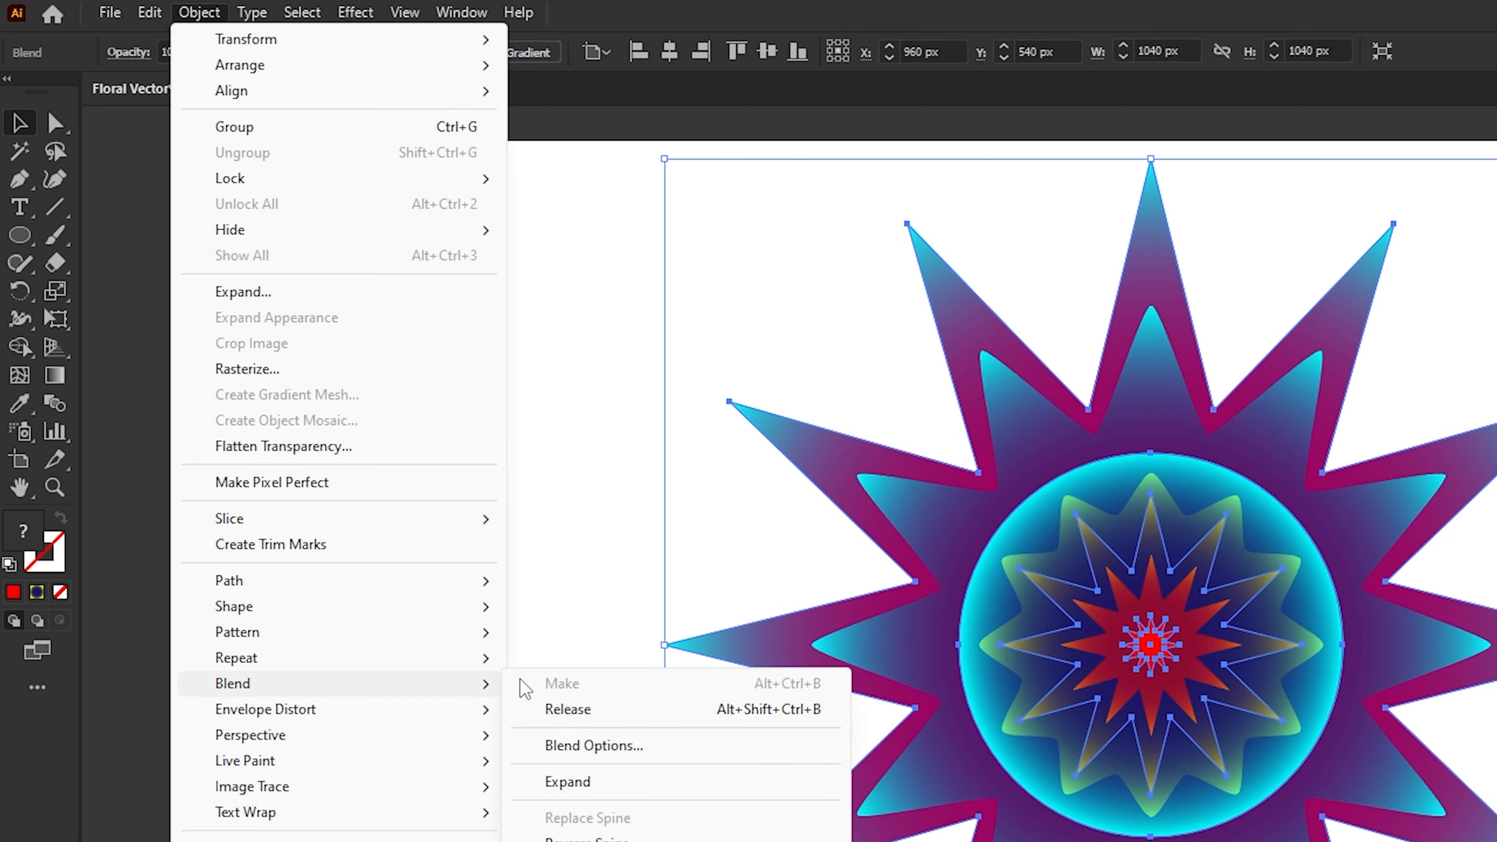
left_click(663, 746)
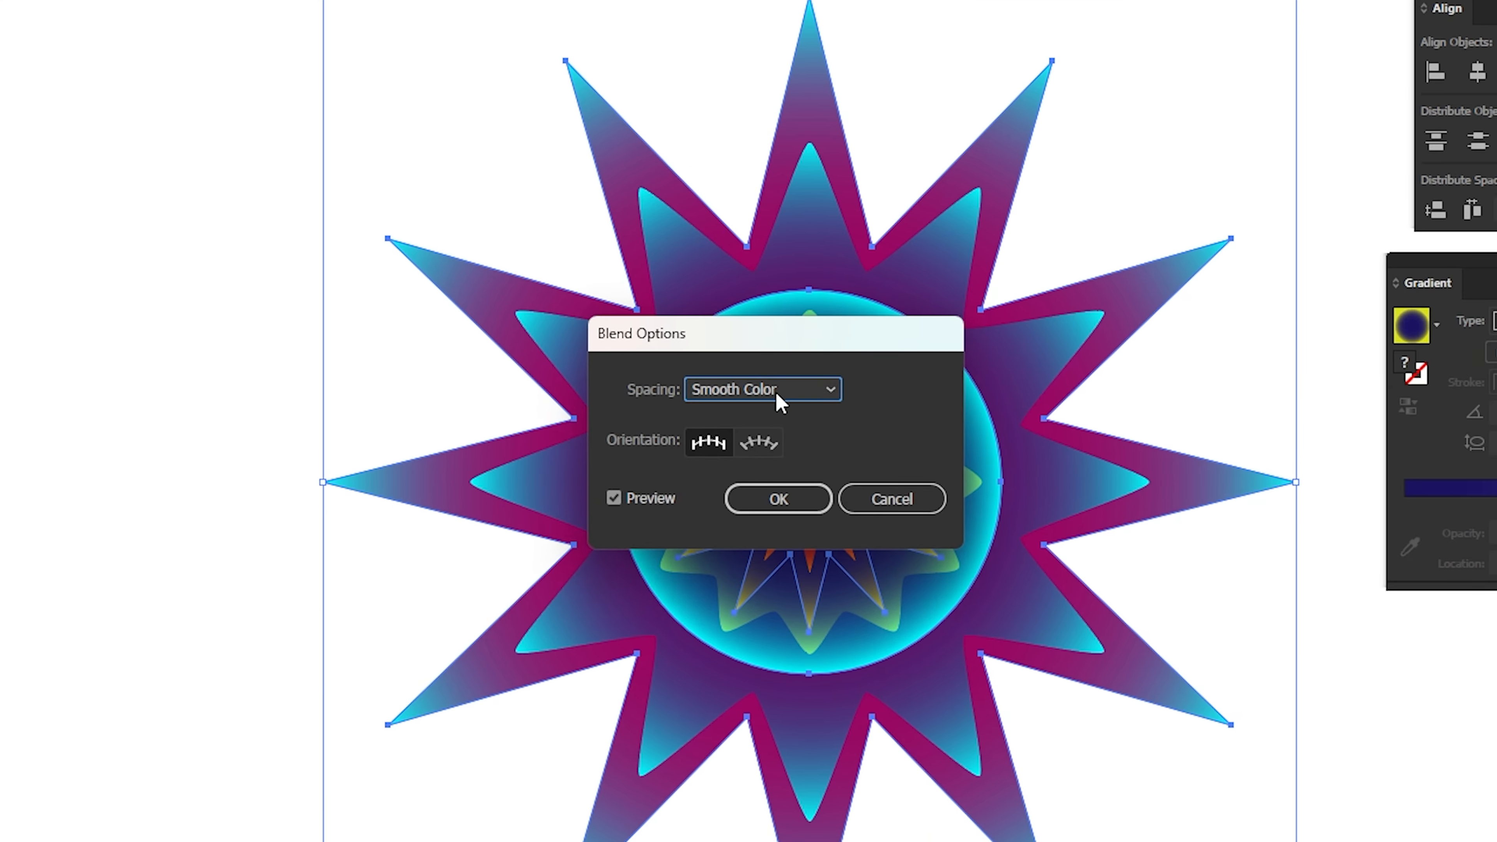
left_click(780, 403)
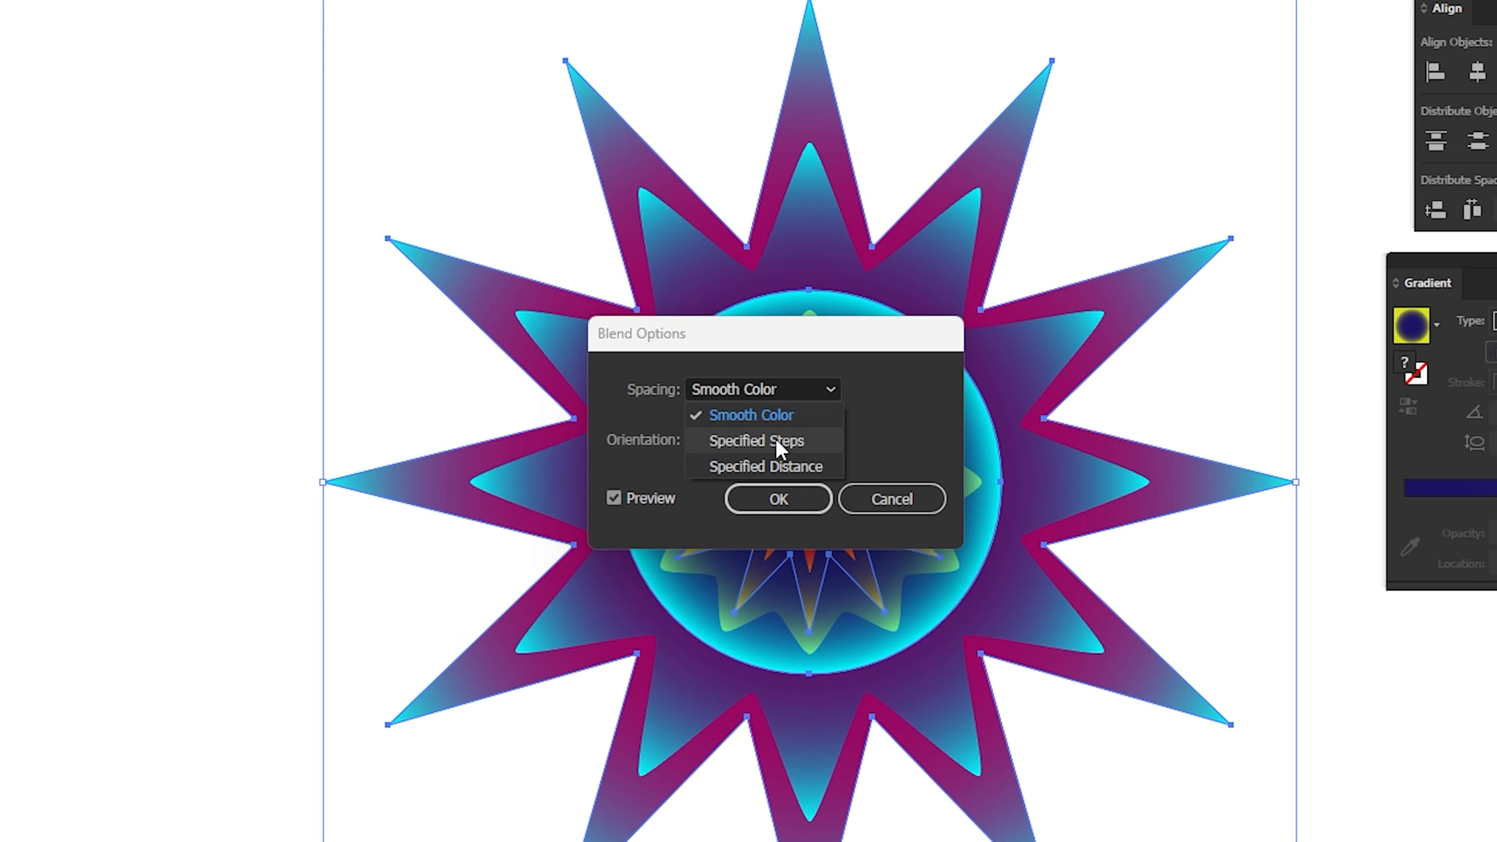
left_click(775, 439)
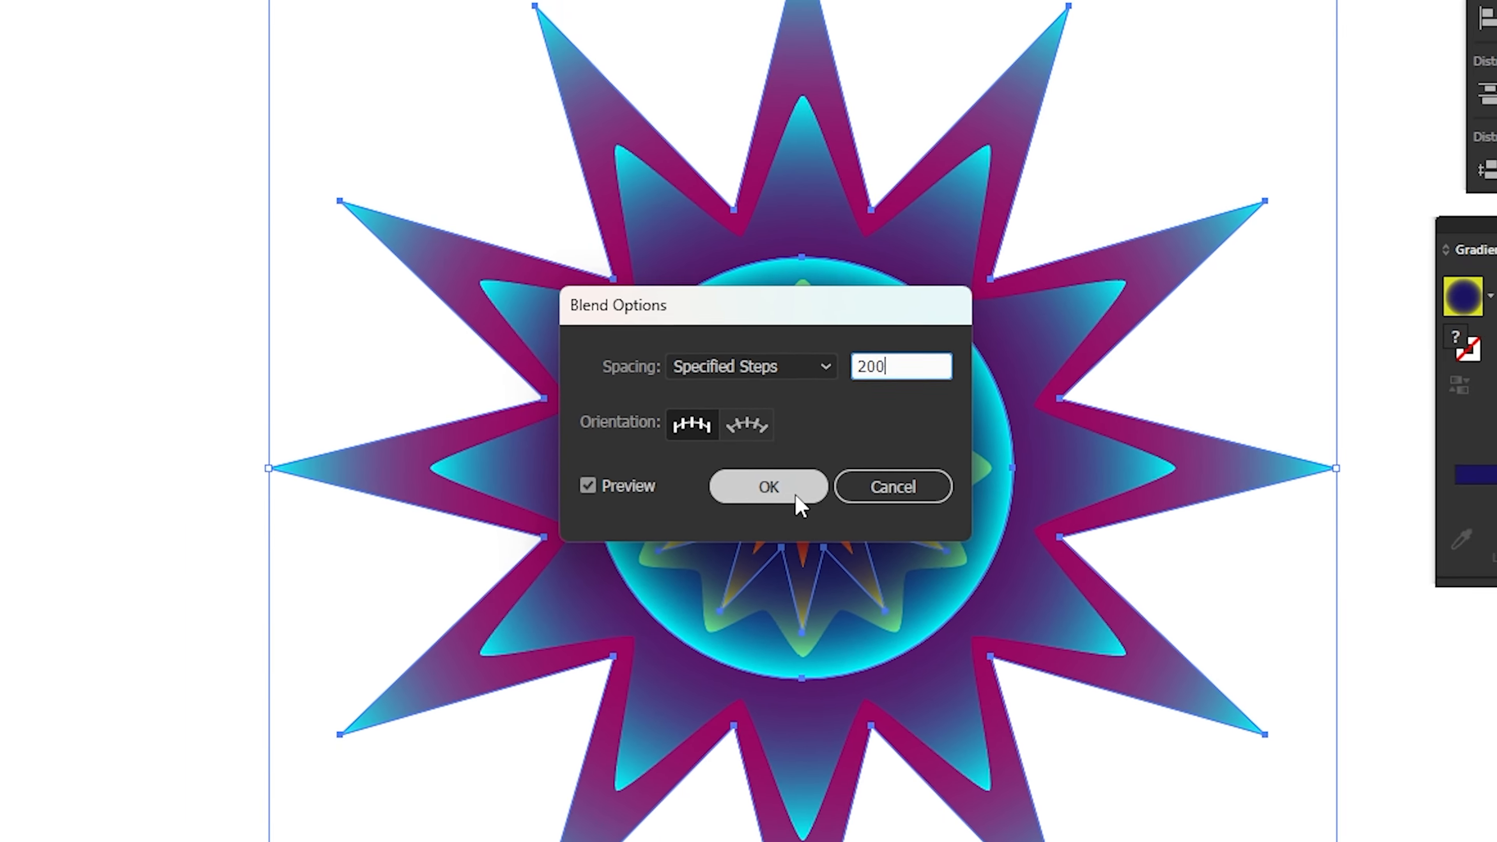
left_click(825, 500)
left_click(396, 384)
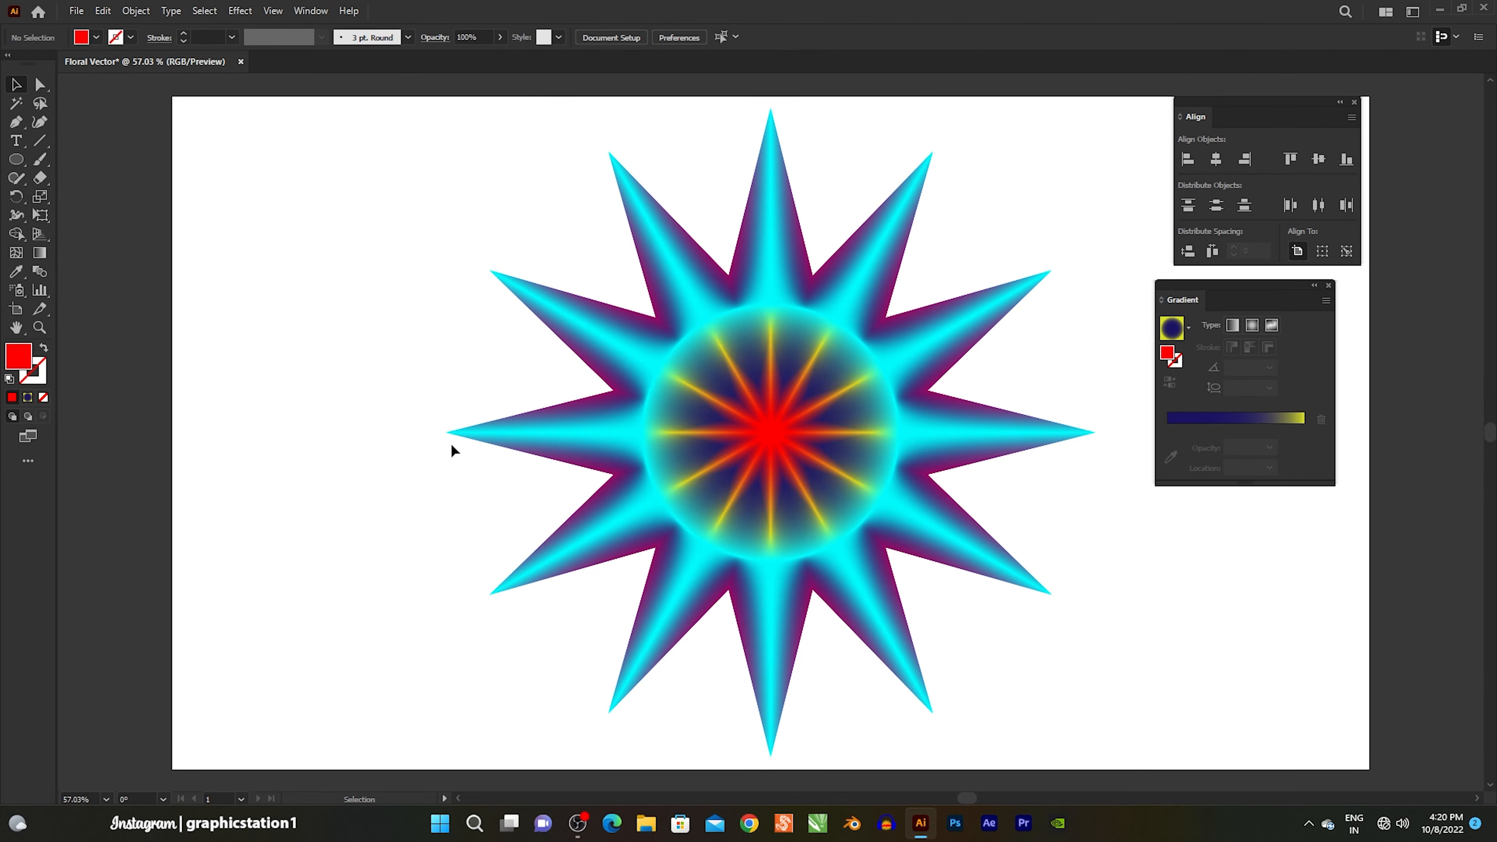
Apply a Pucker & Bloat effect of 20% toward Bloat to the whole blend.
left_click_drag(491, 191, 755, 413)
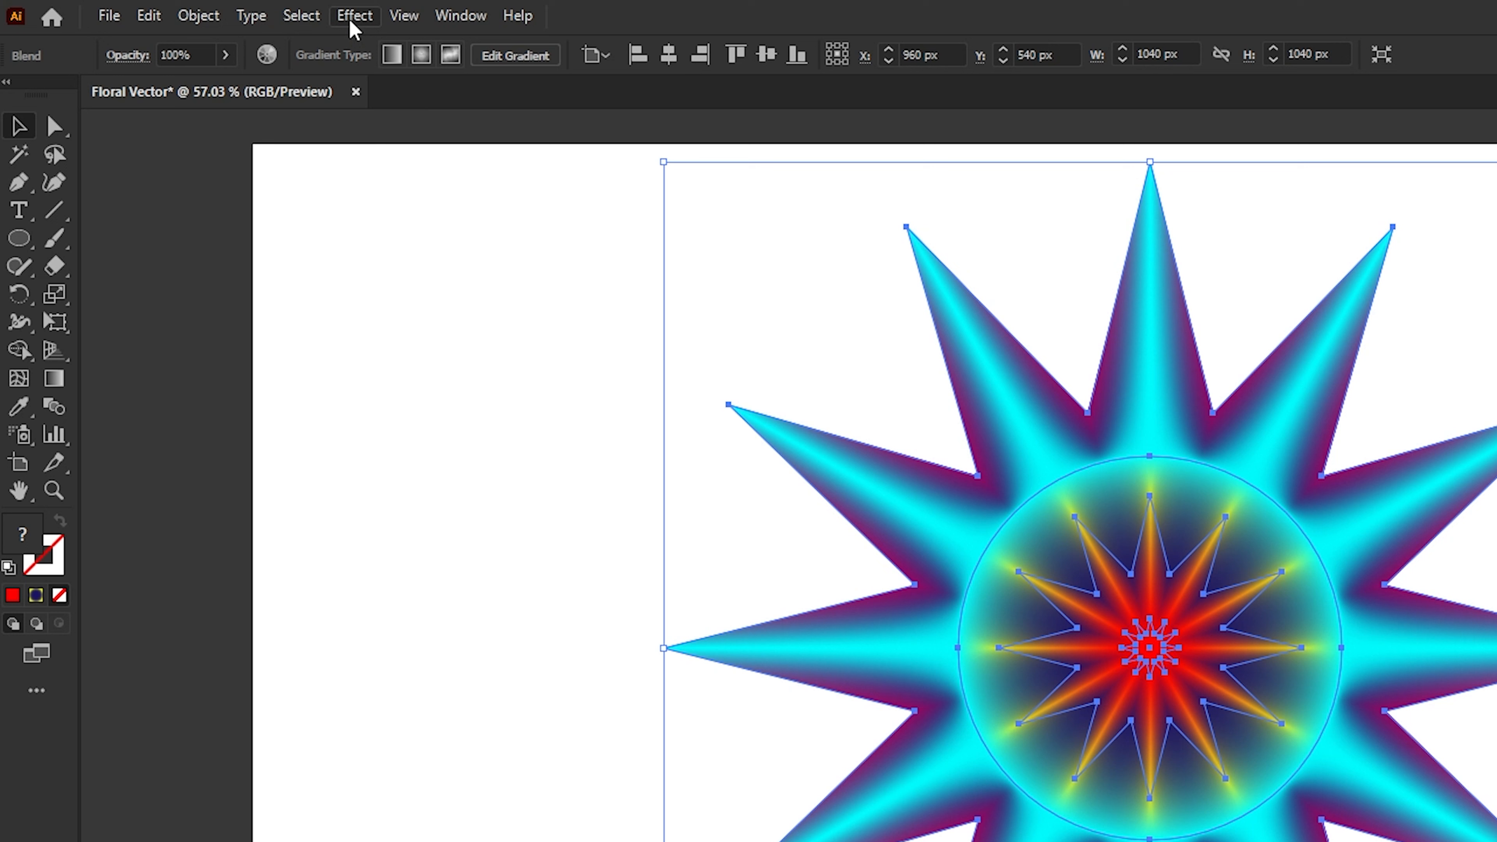
left_click(352, 19)
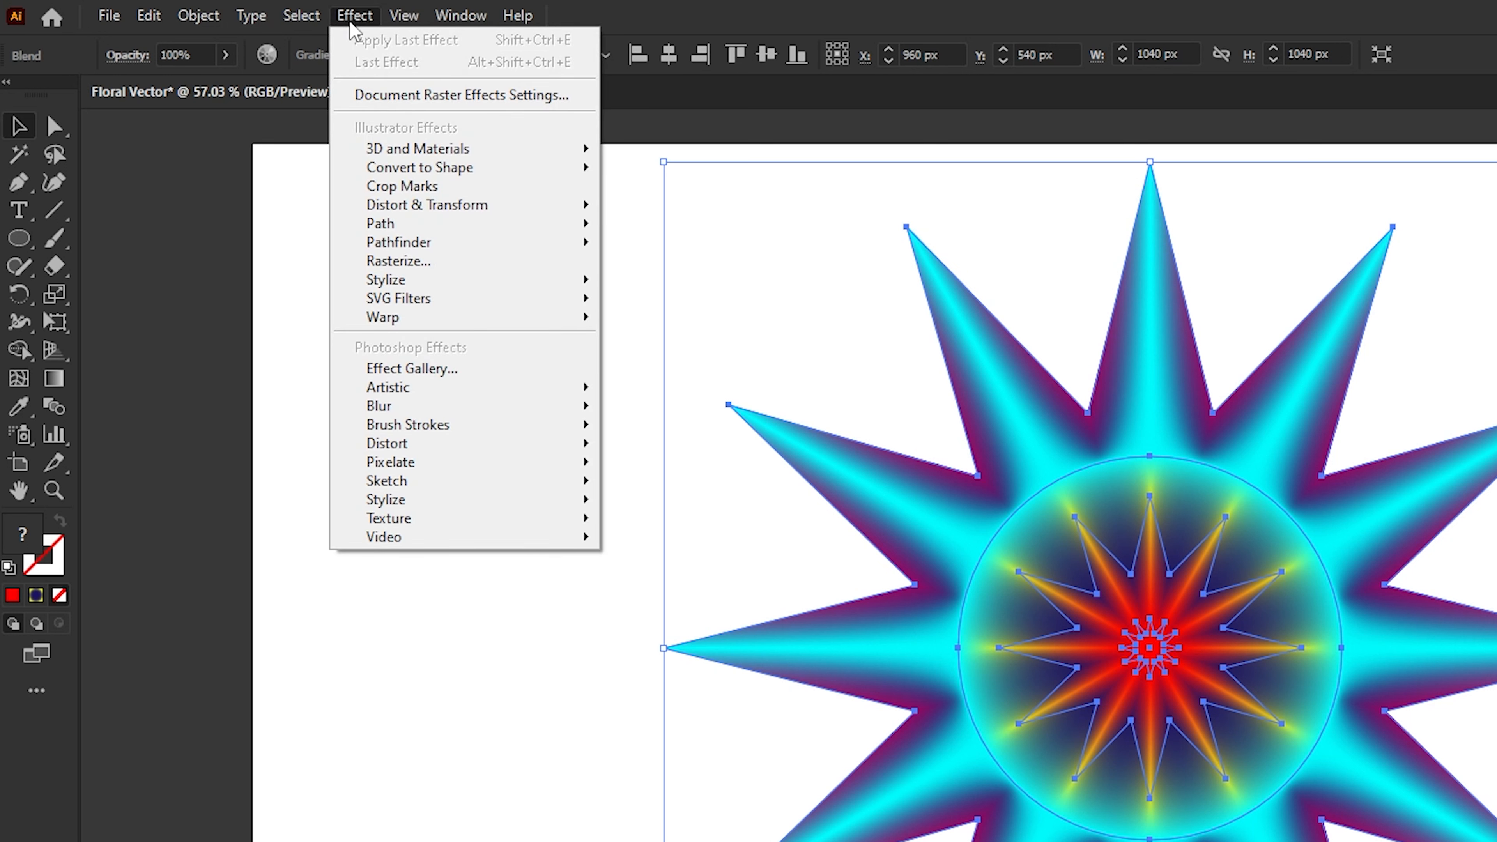
mouse_move(357, 205)
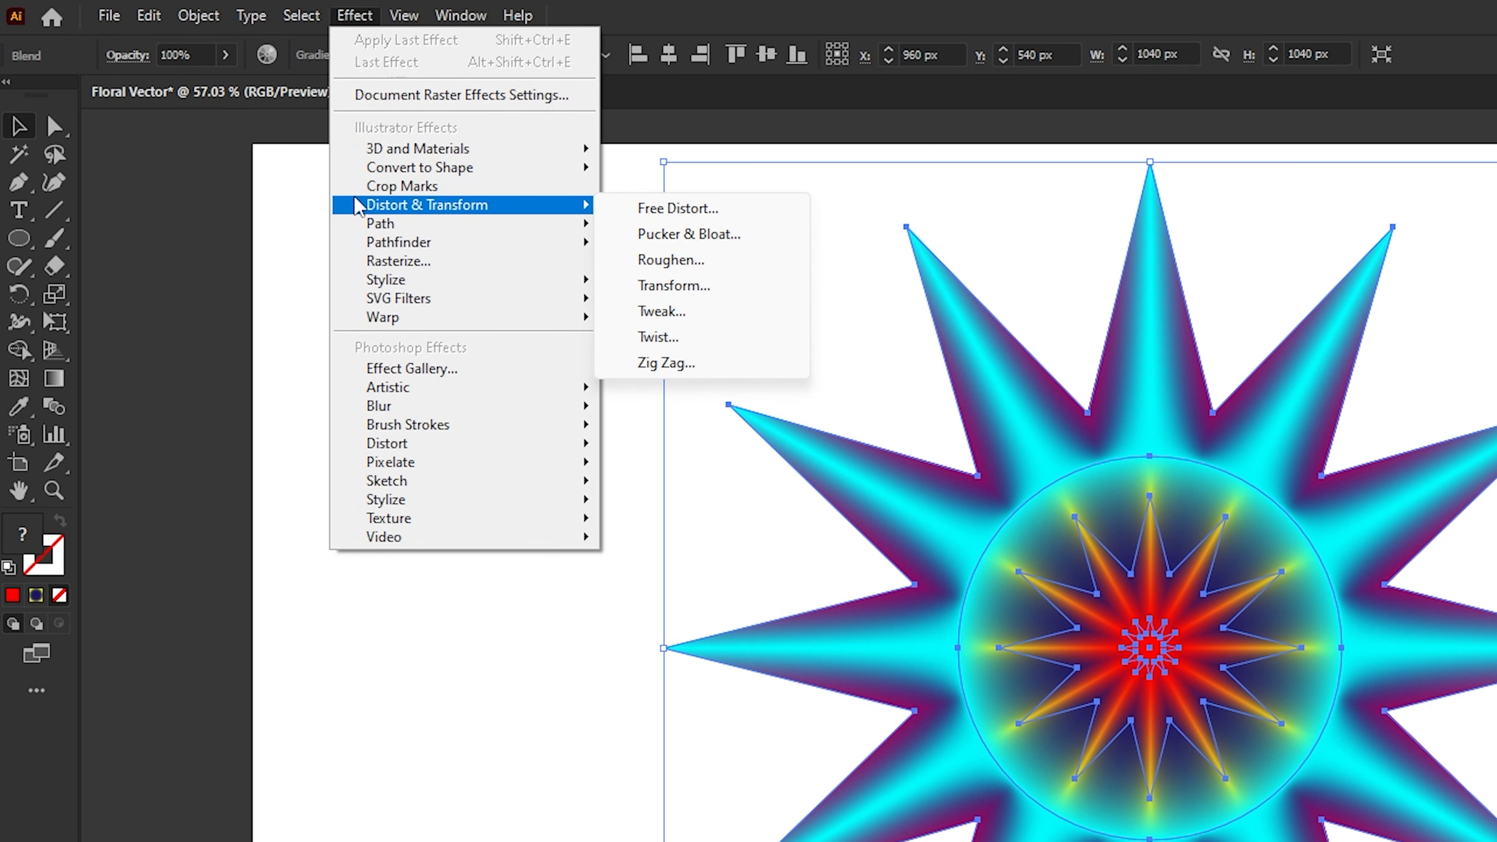
left_click(632, 237)
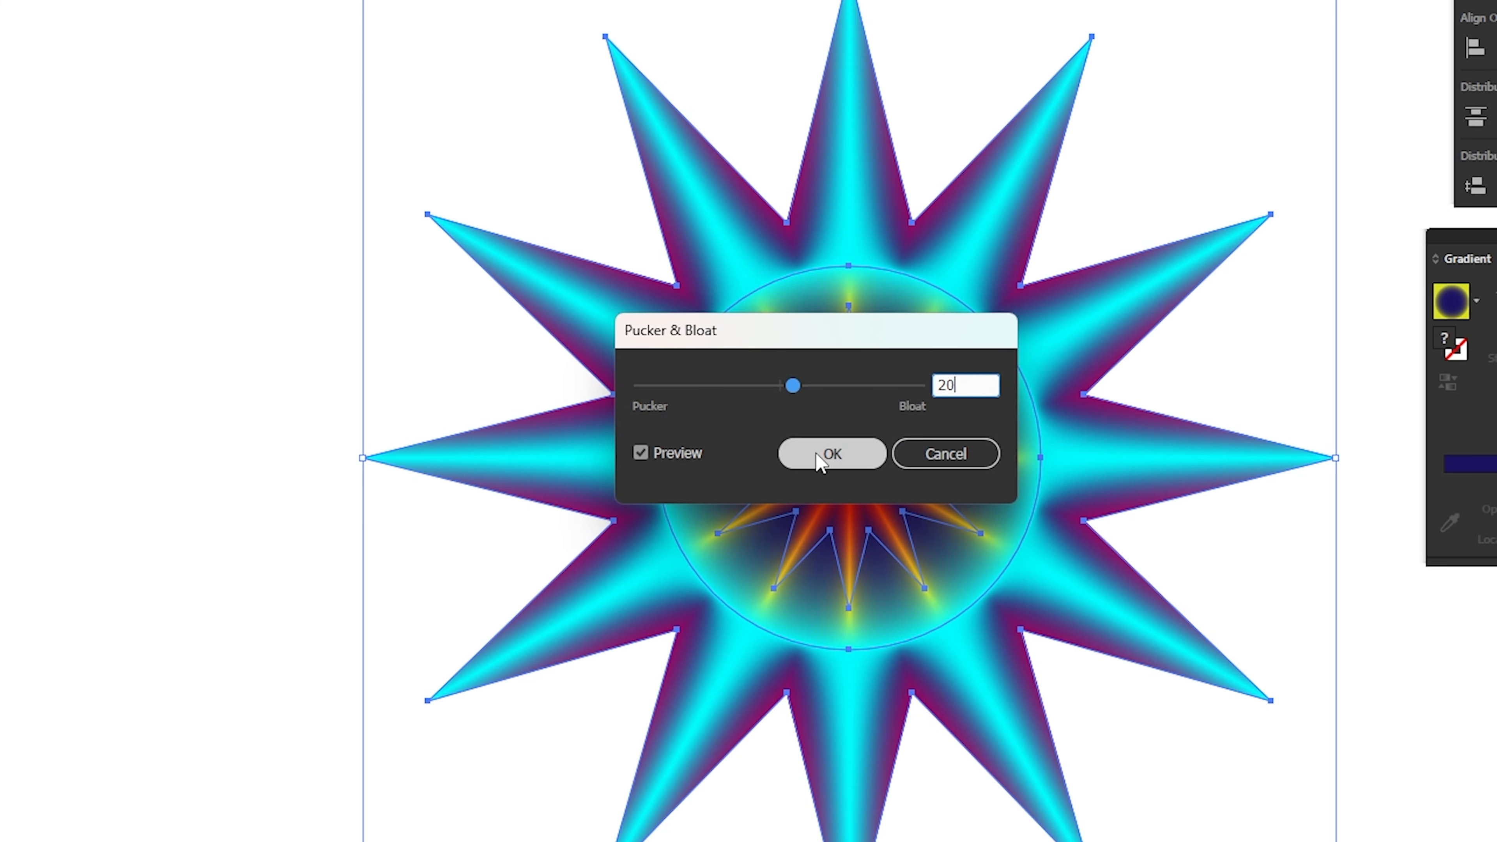
left_click(831, 455)
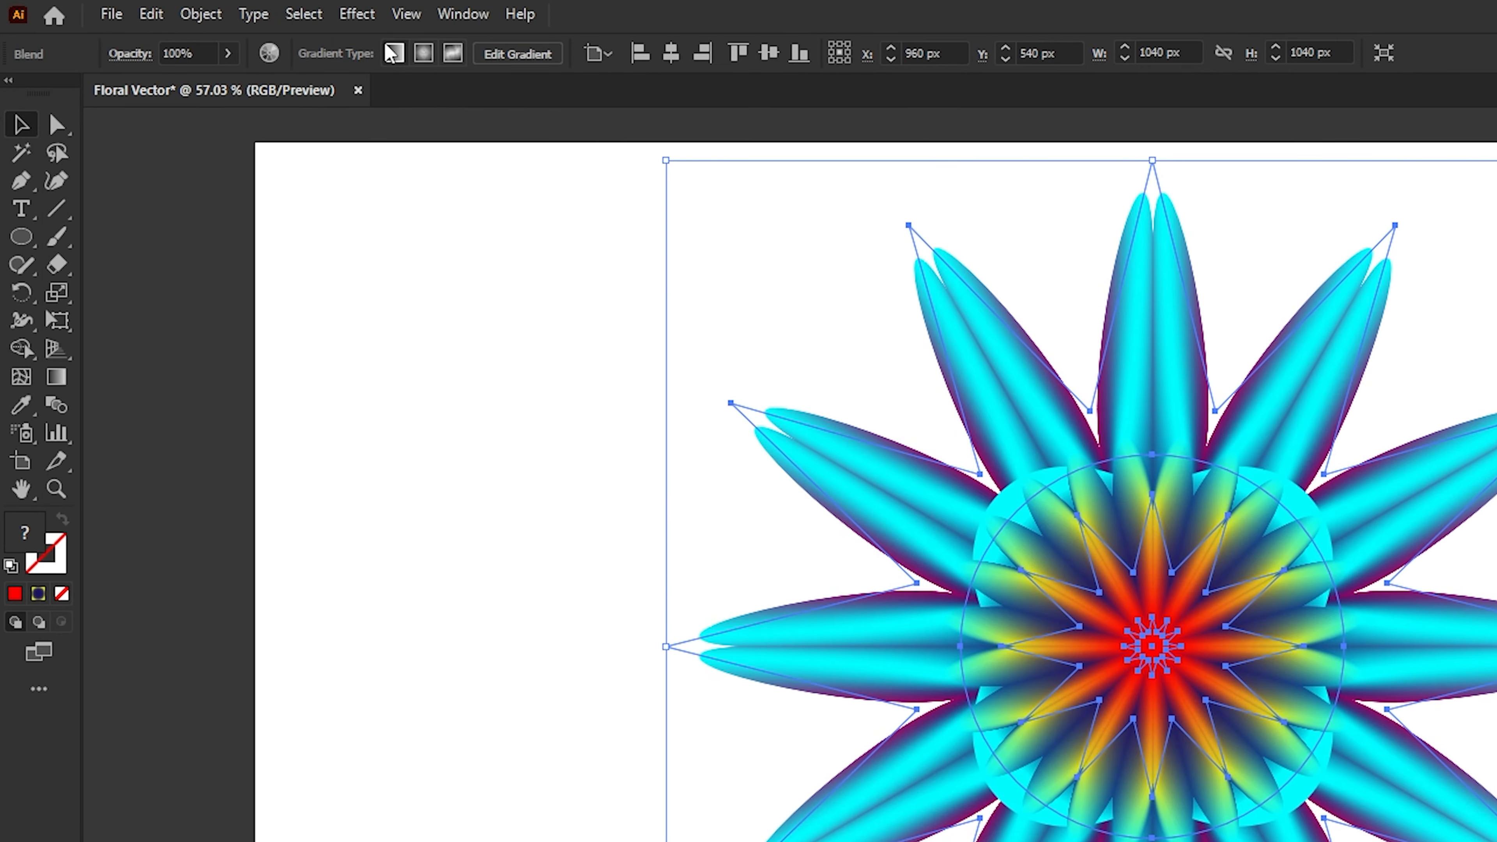
Apply a Roughen effect to the blend with 5% relative size, 0.4/in detail and smooth points, and deselect it.
left_click(357, 14)
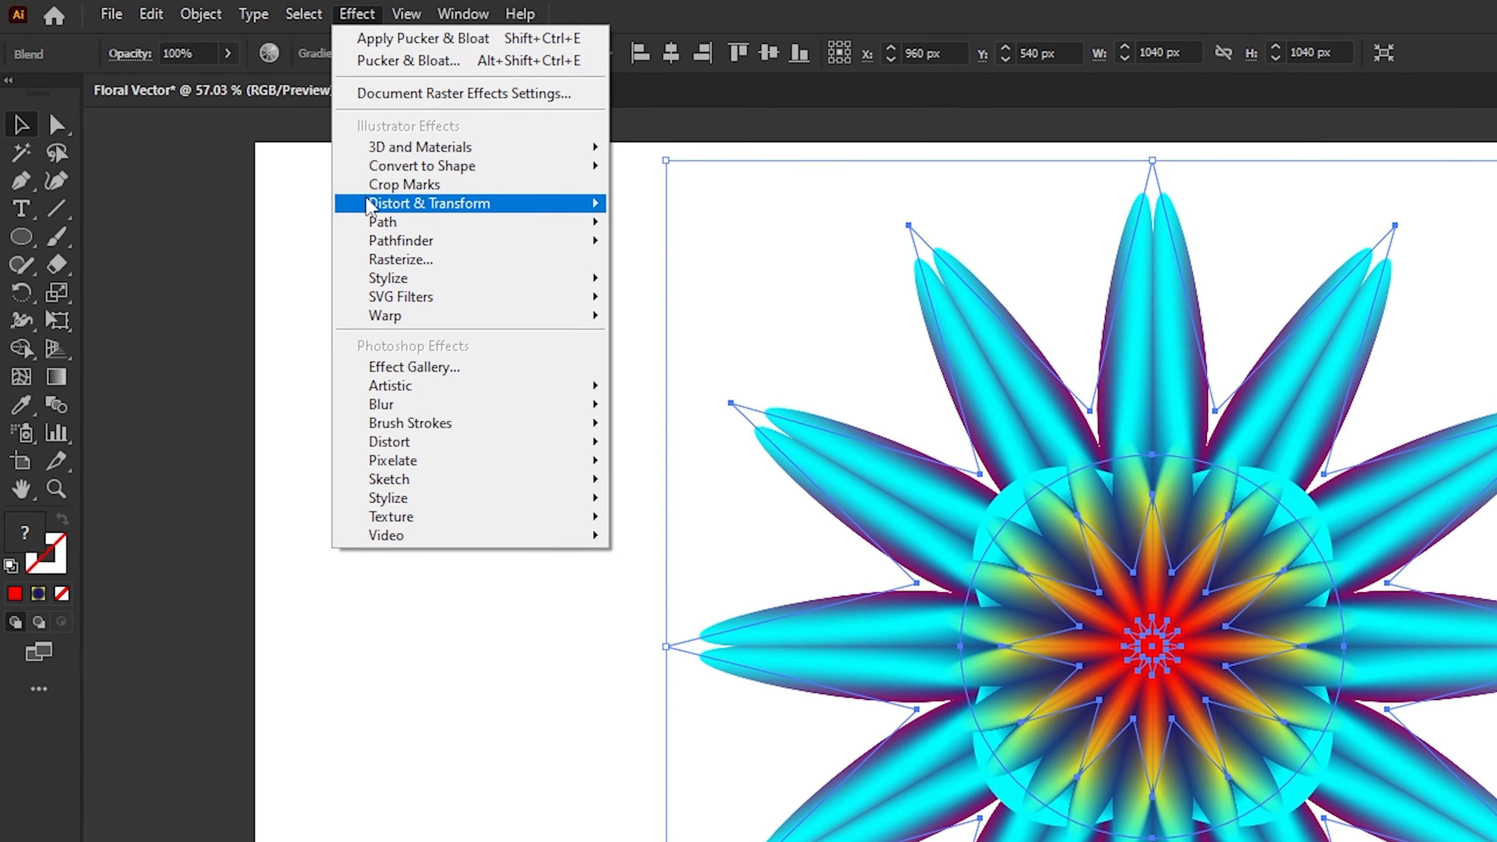
mouse_move(416, 207)
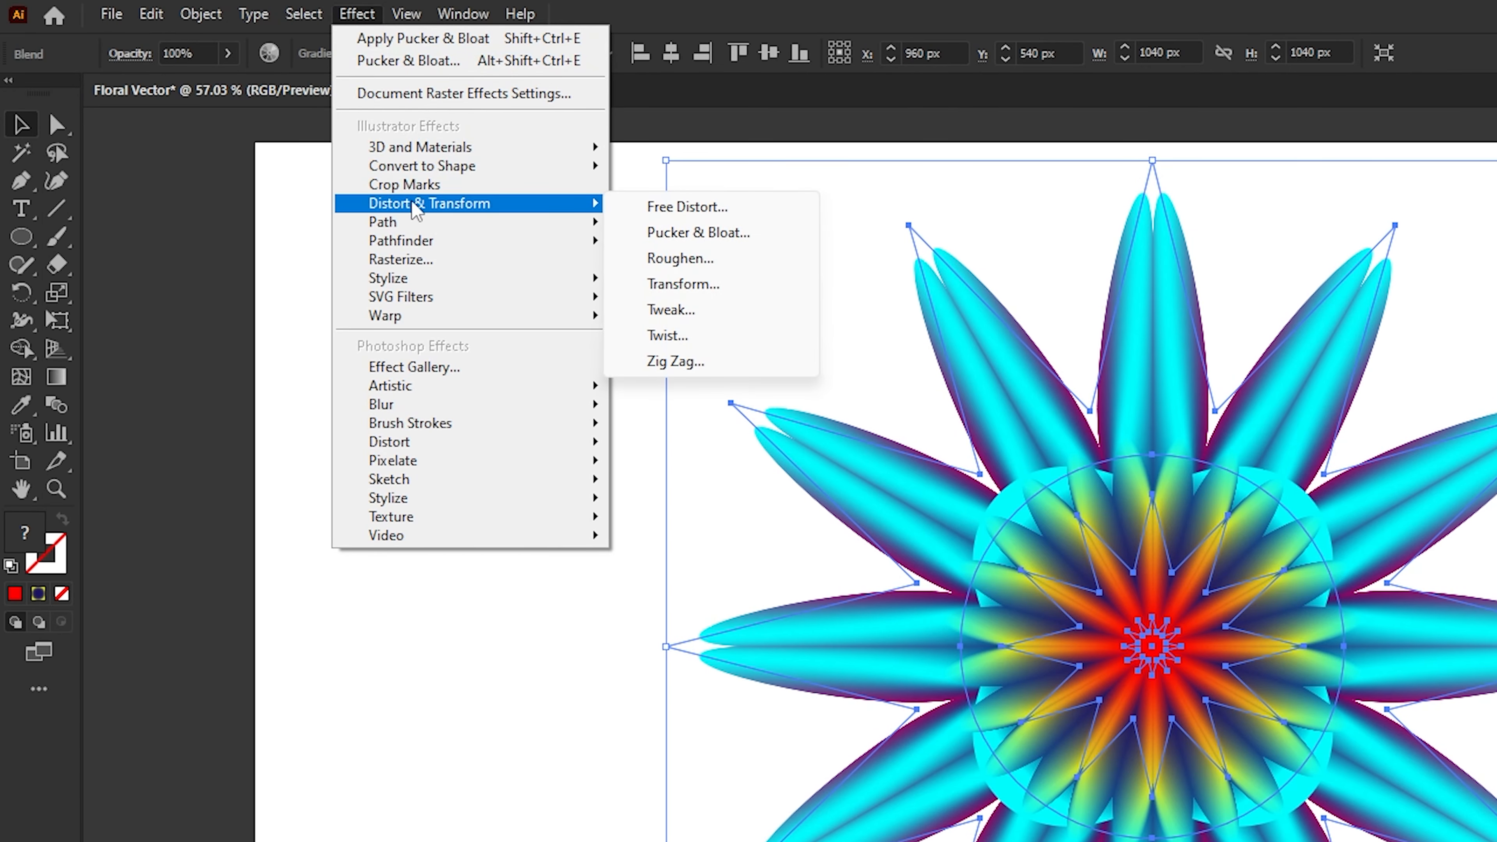
left_click(624, 257)
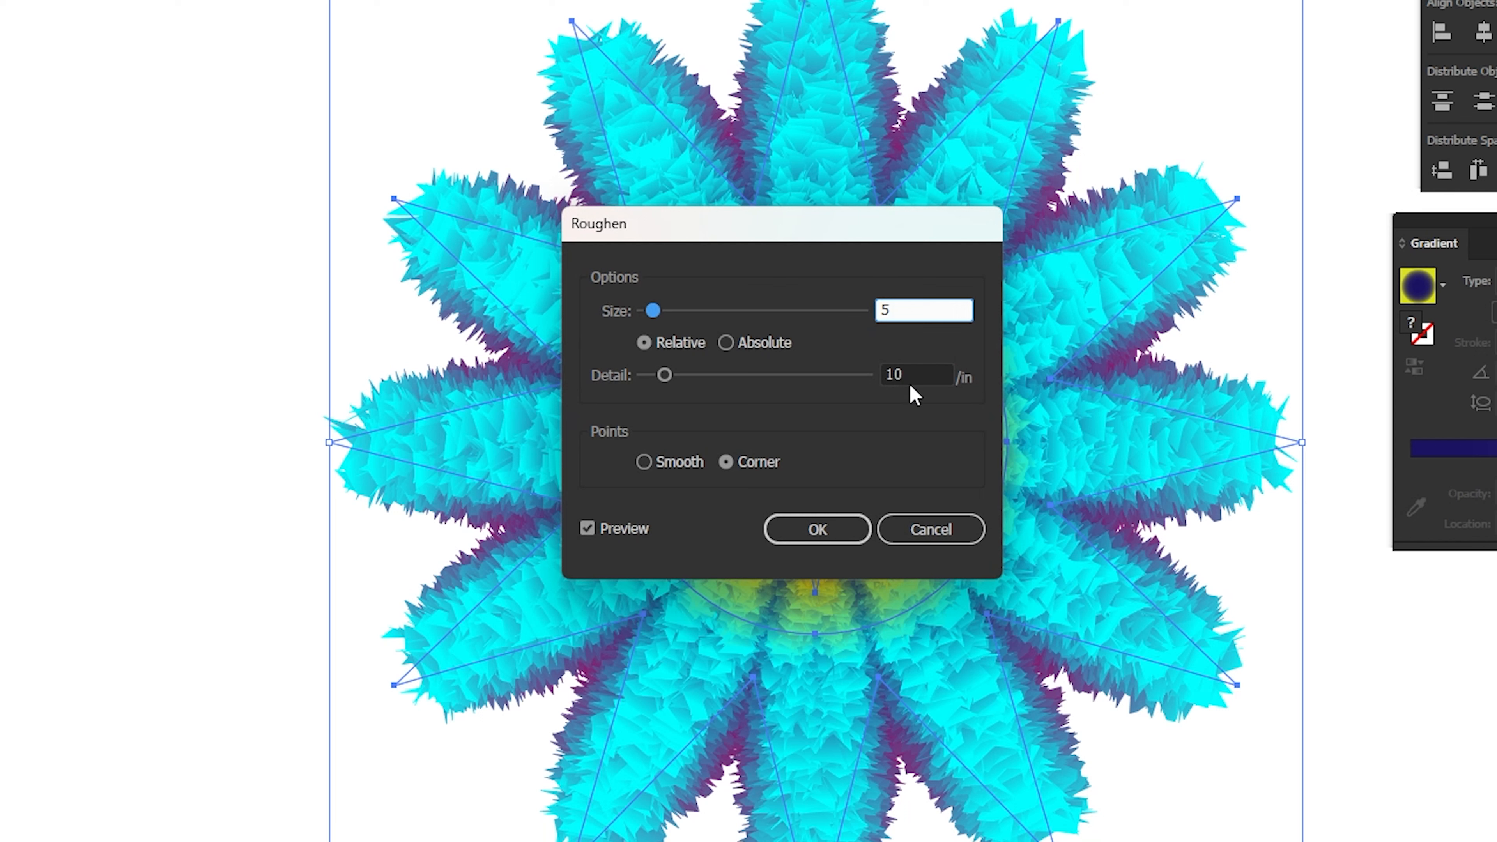
left_click(916, 375)
type("0")
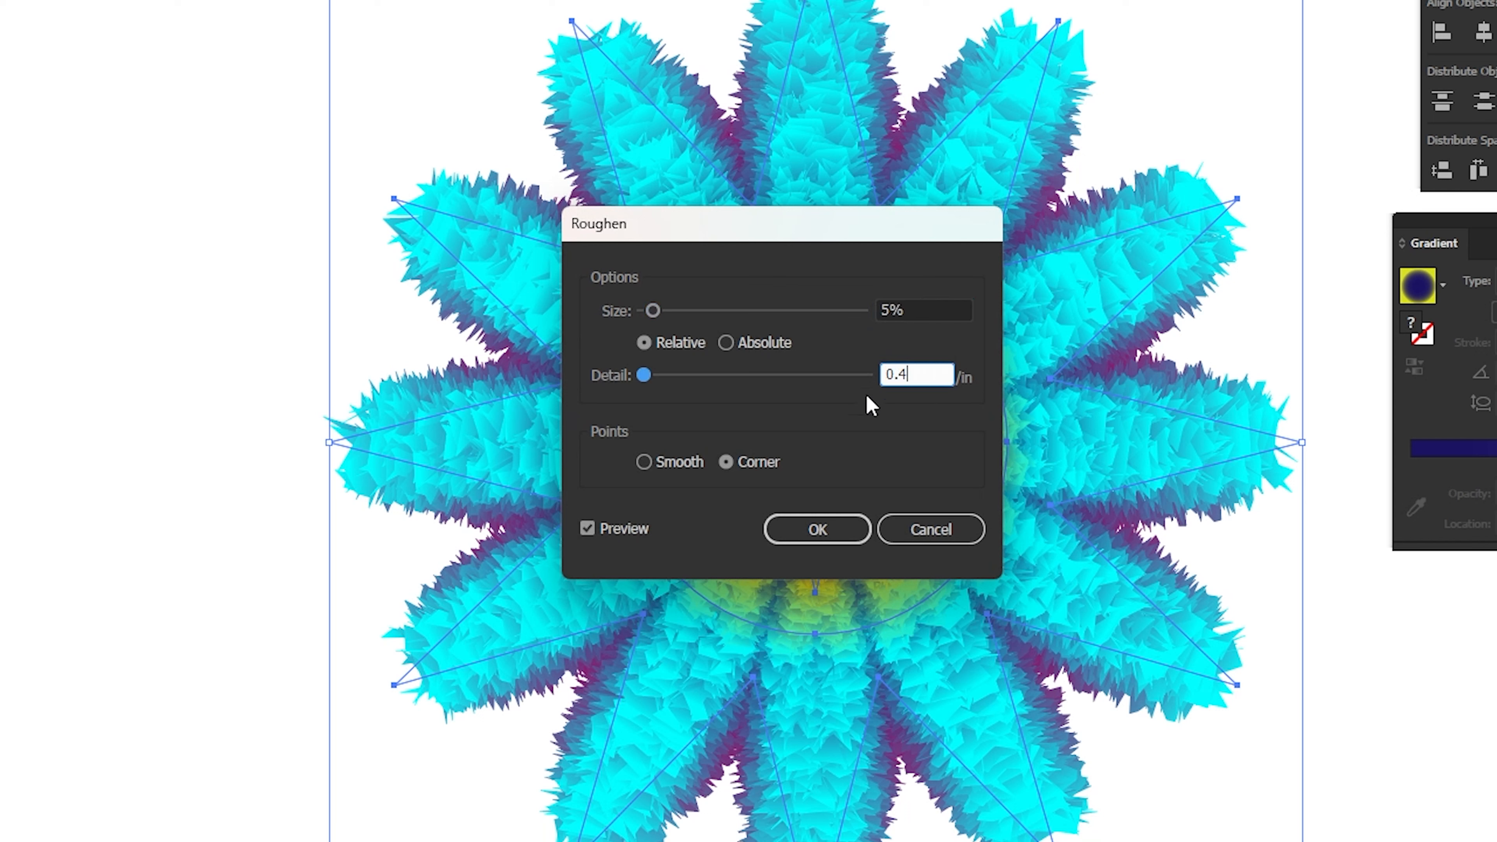
left_click(660, 466)
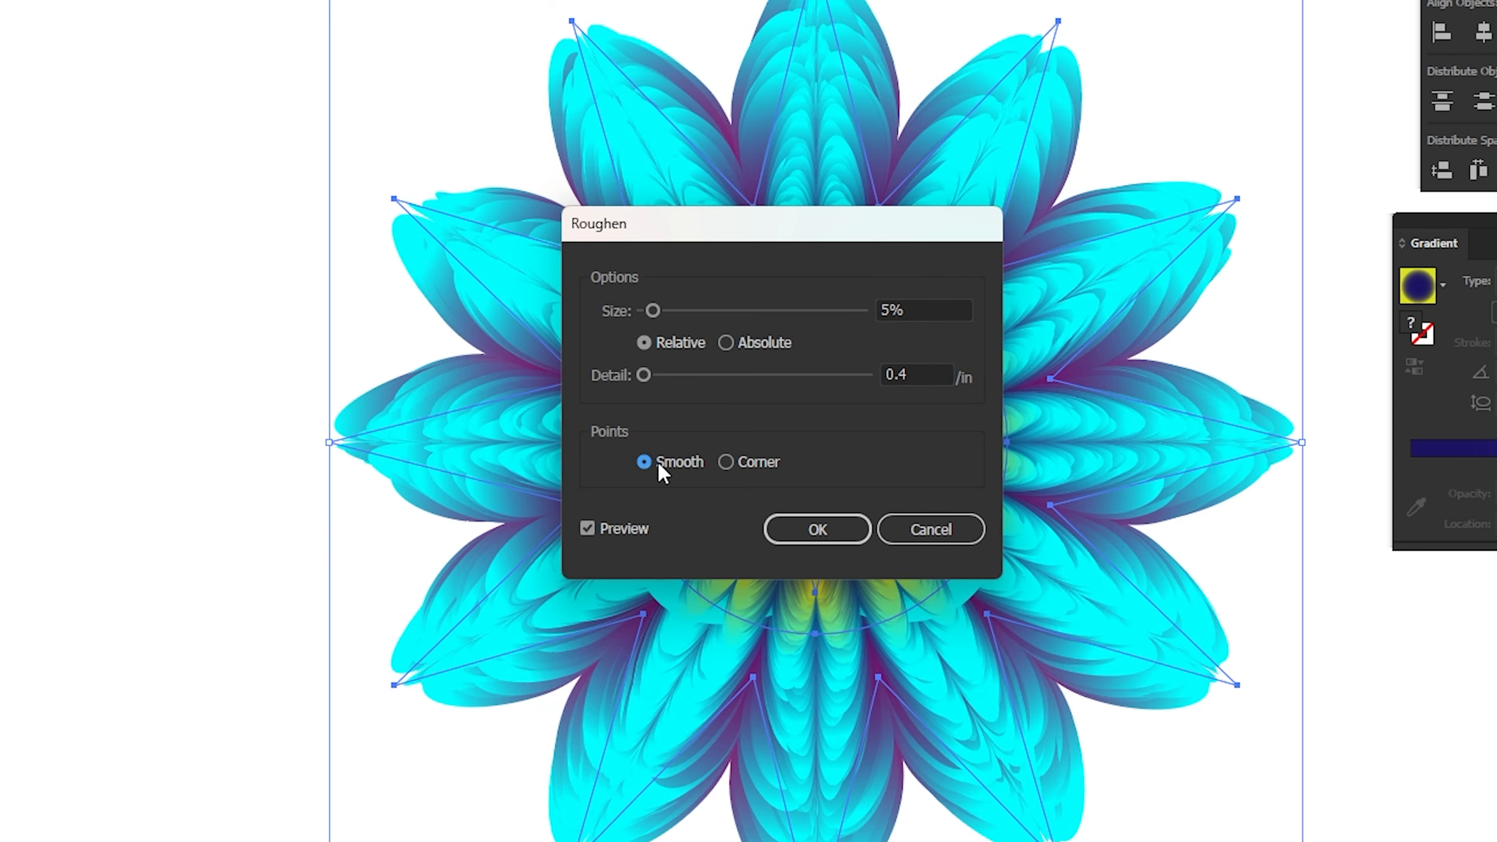
left_click(818, 542)
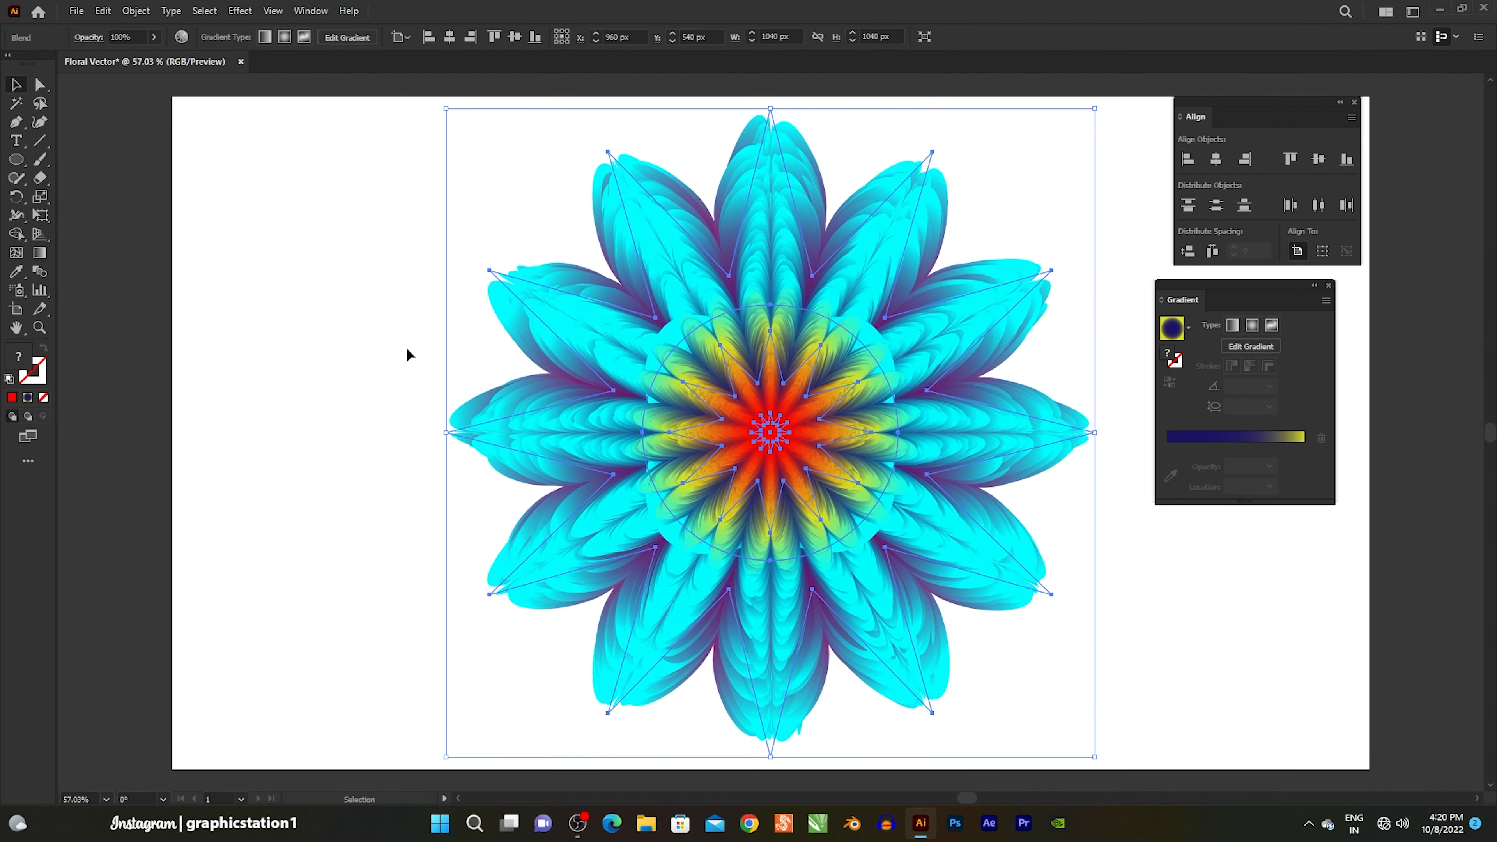
left_click(261, 325)
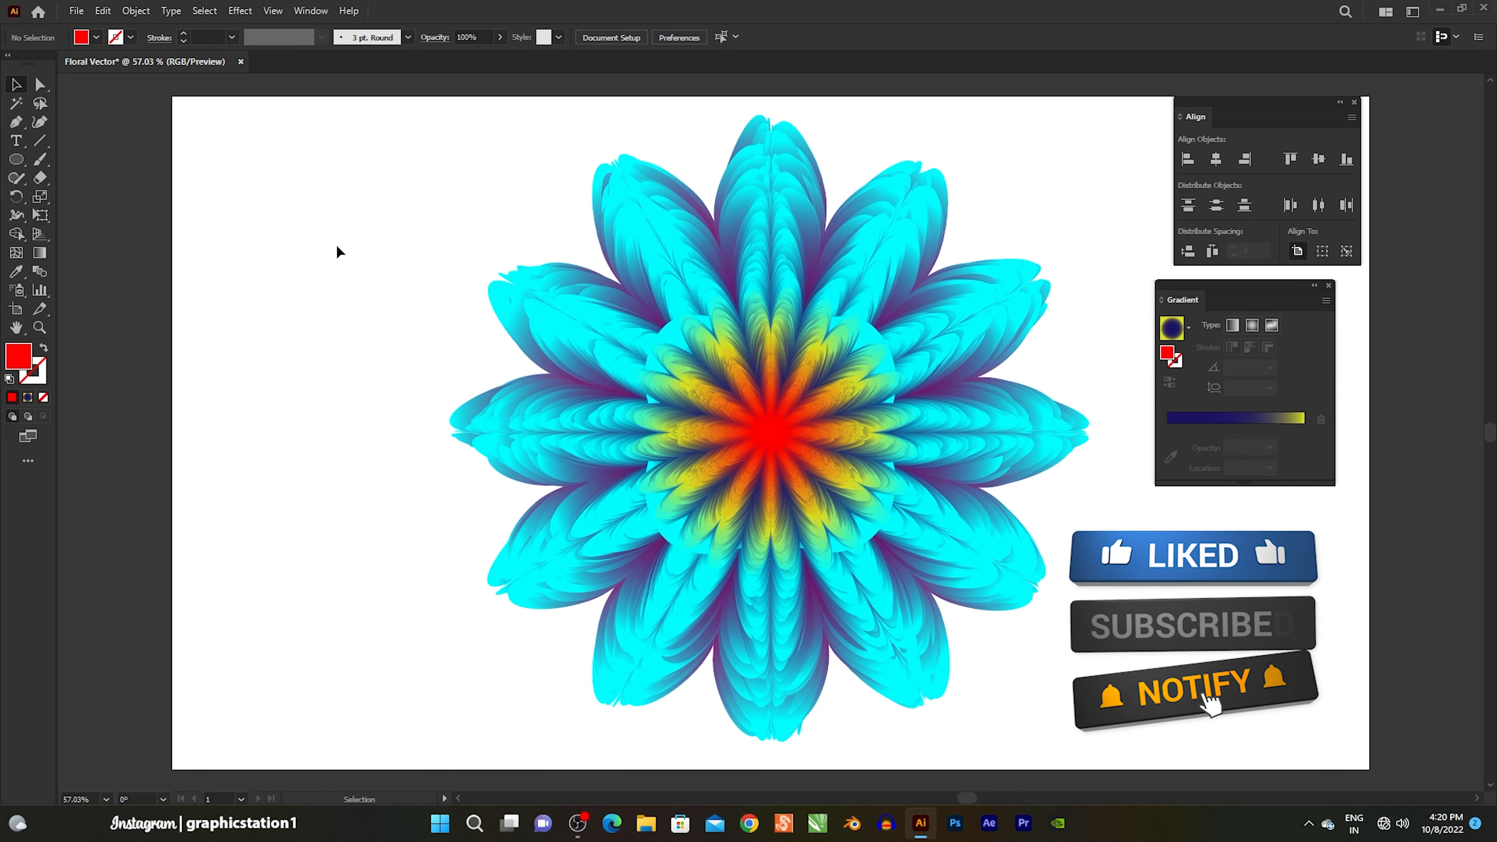
Select only the gradient circle inside the blend and copy it.
left_click(38, 86)
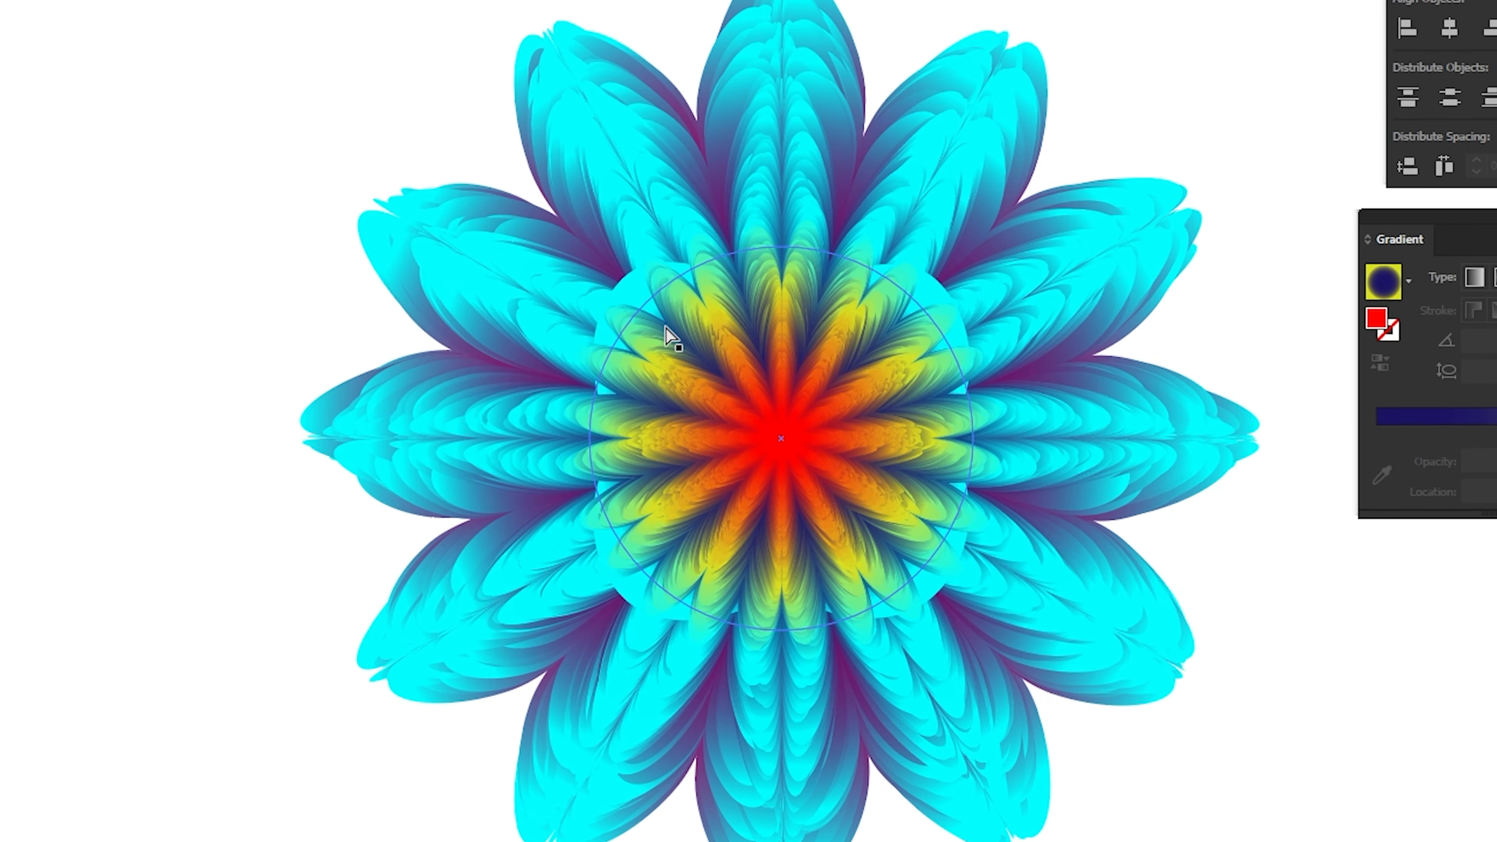
left_click(694, 359)
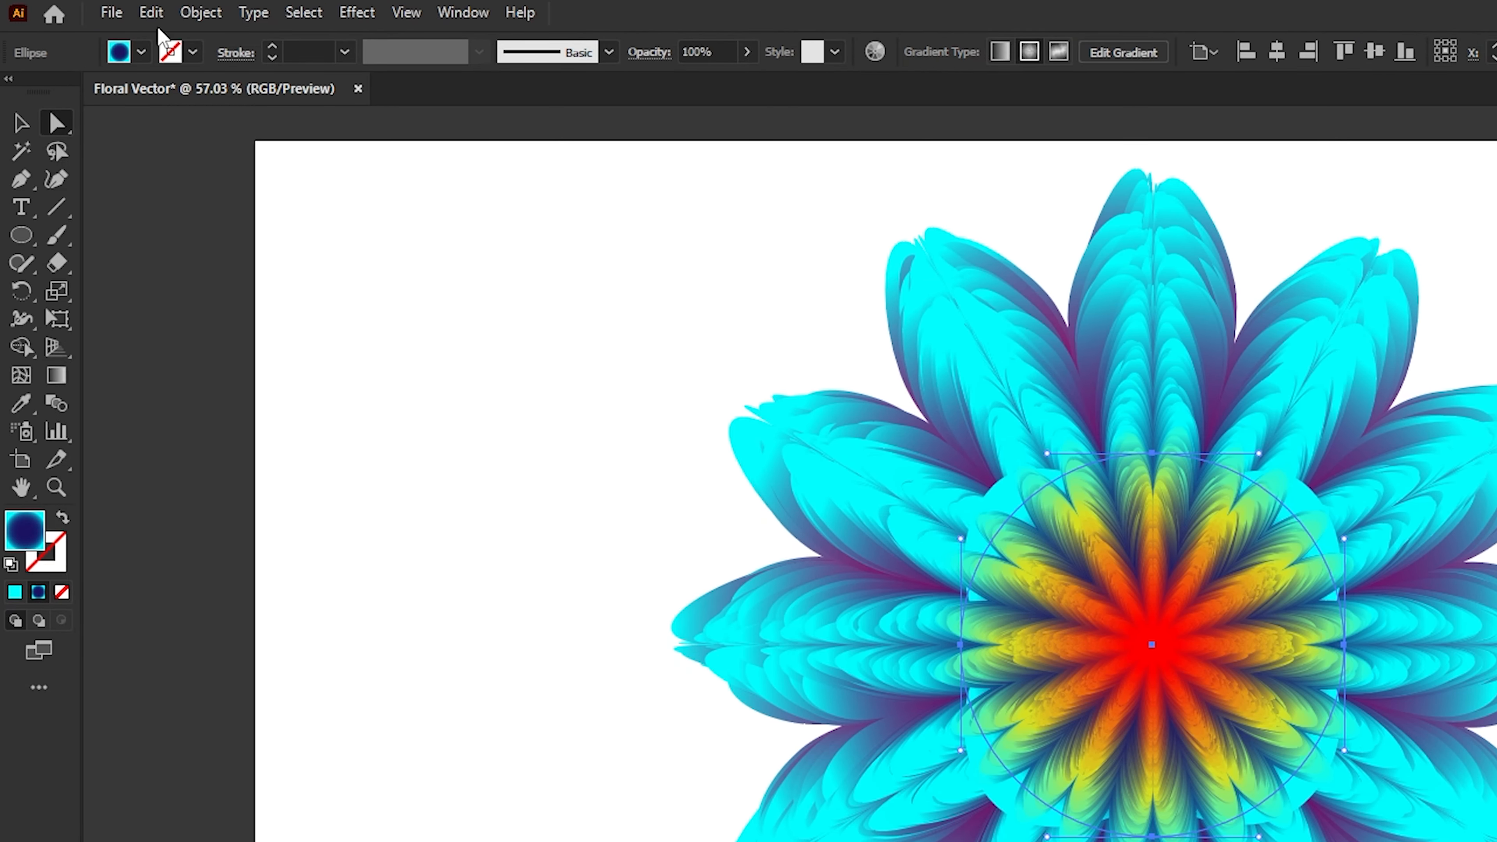
left_click(152, 13)
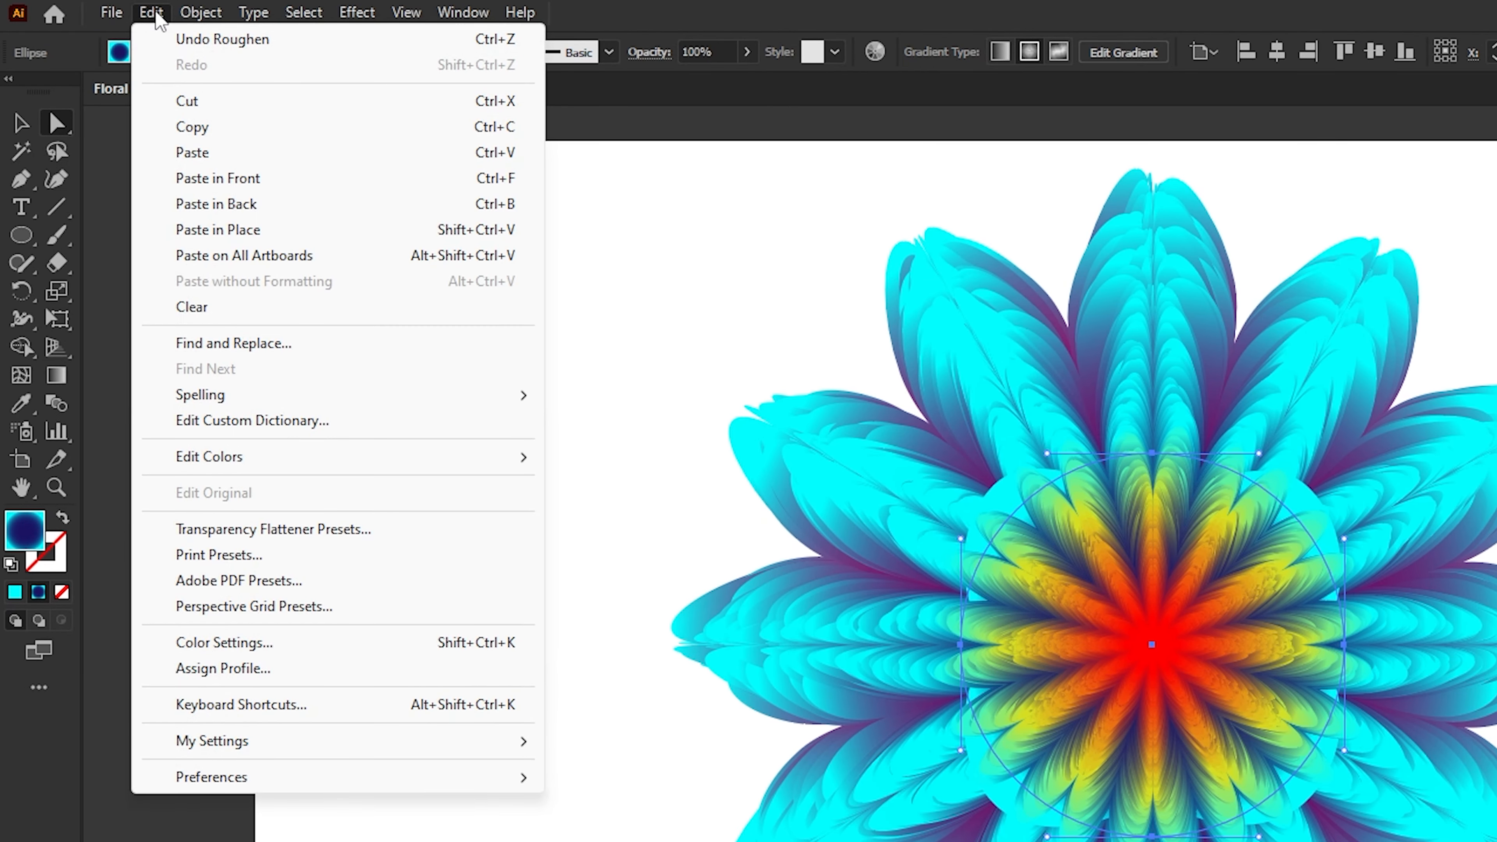
left_click(160, 122)
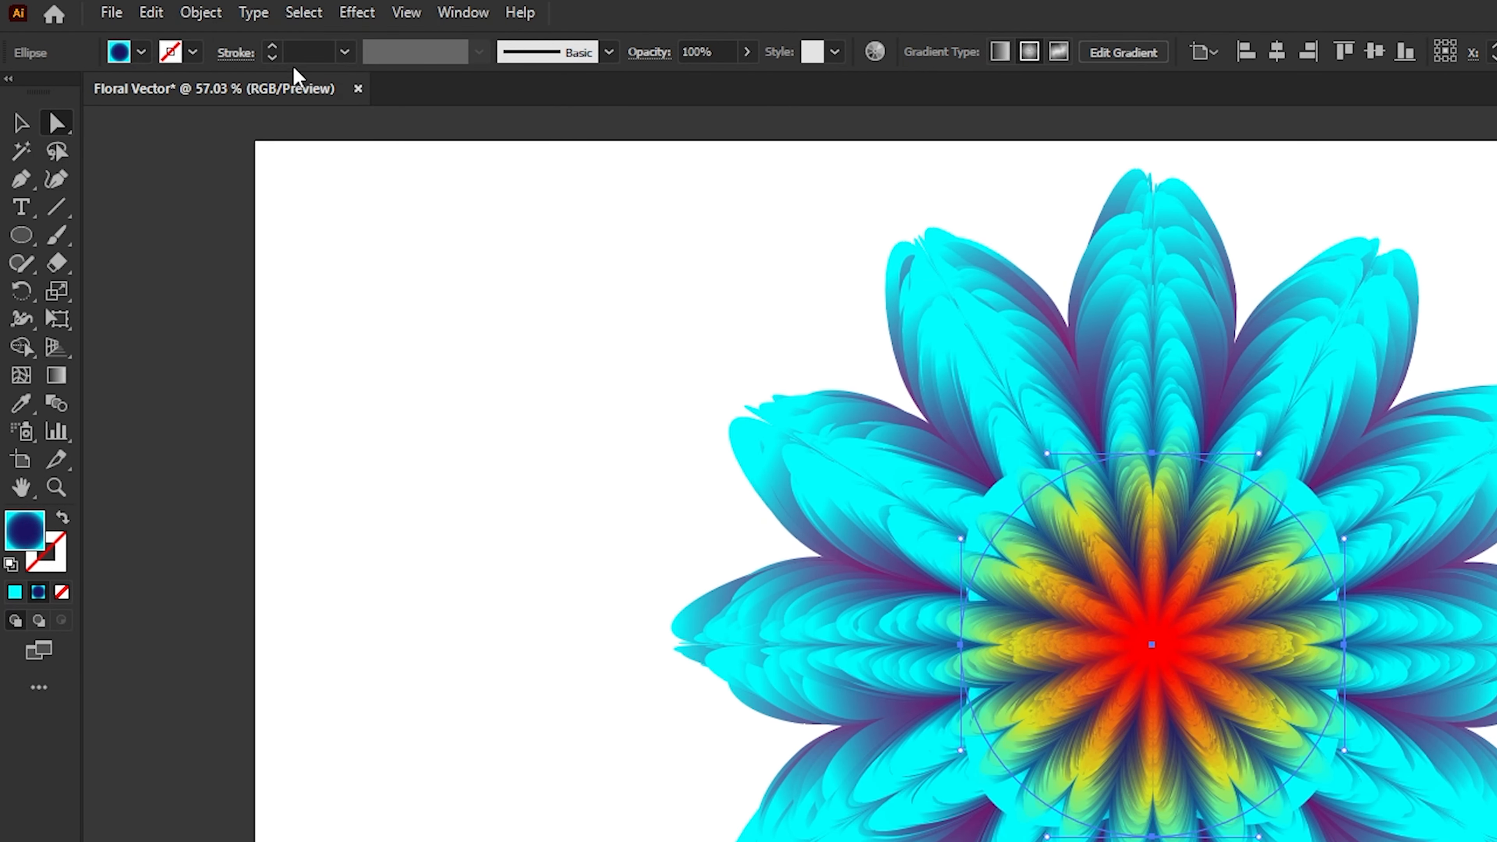
Apply a Pucker & Bloat effect to the selected circle, stretching the blend into thin spikes that reach the outer petal tips.
left_click(355, 13)
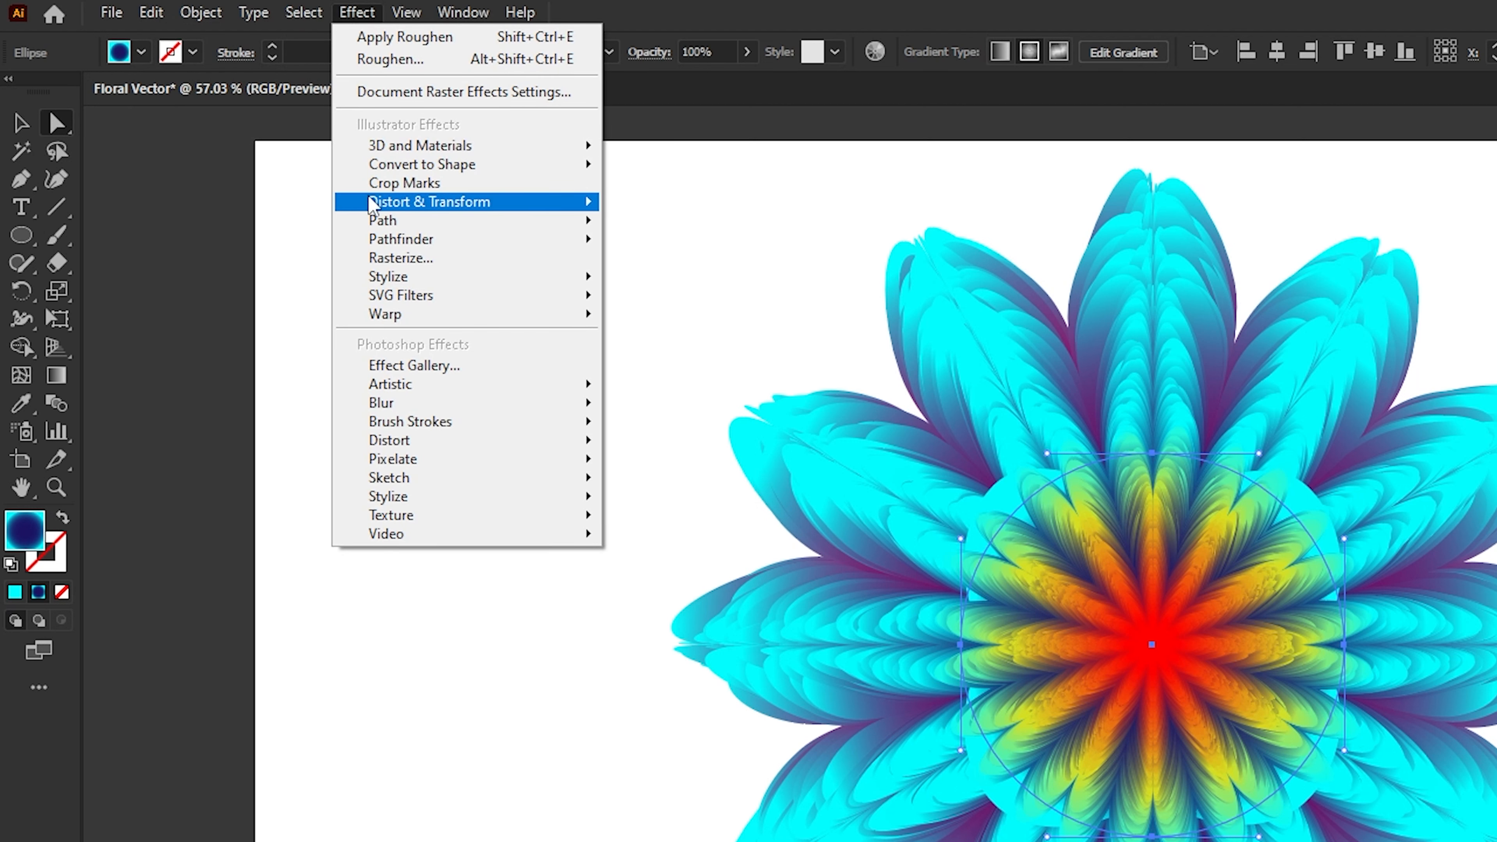
mouse_move(371, 203)
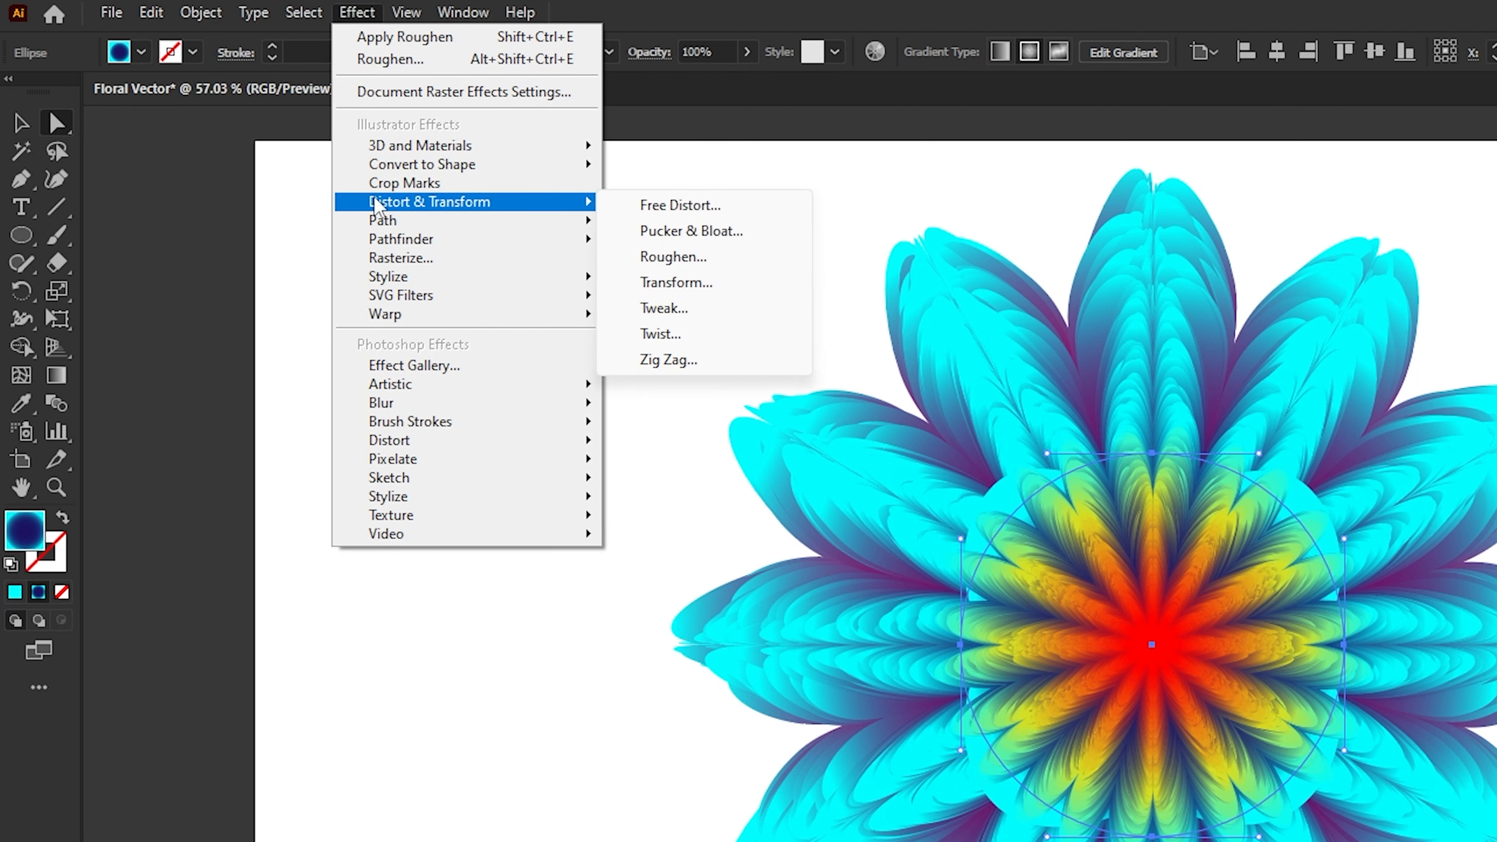
left_click(634, 235)
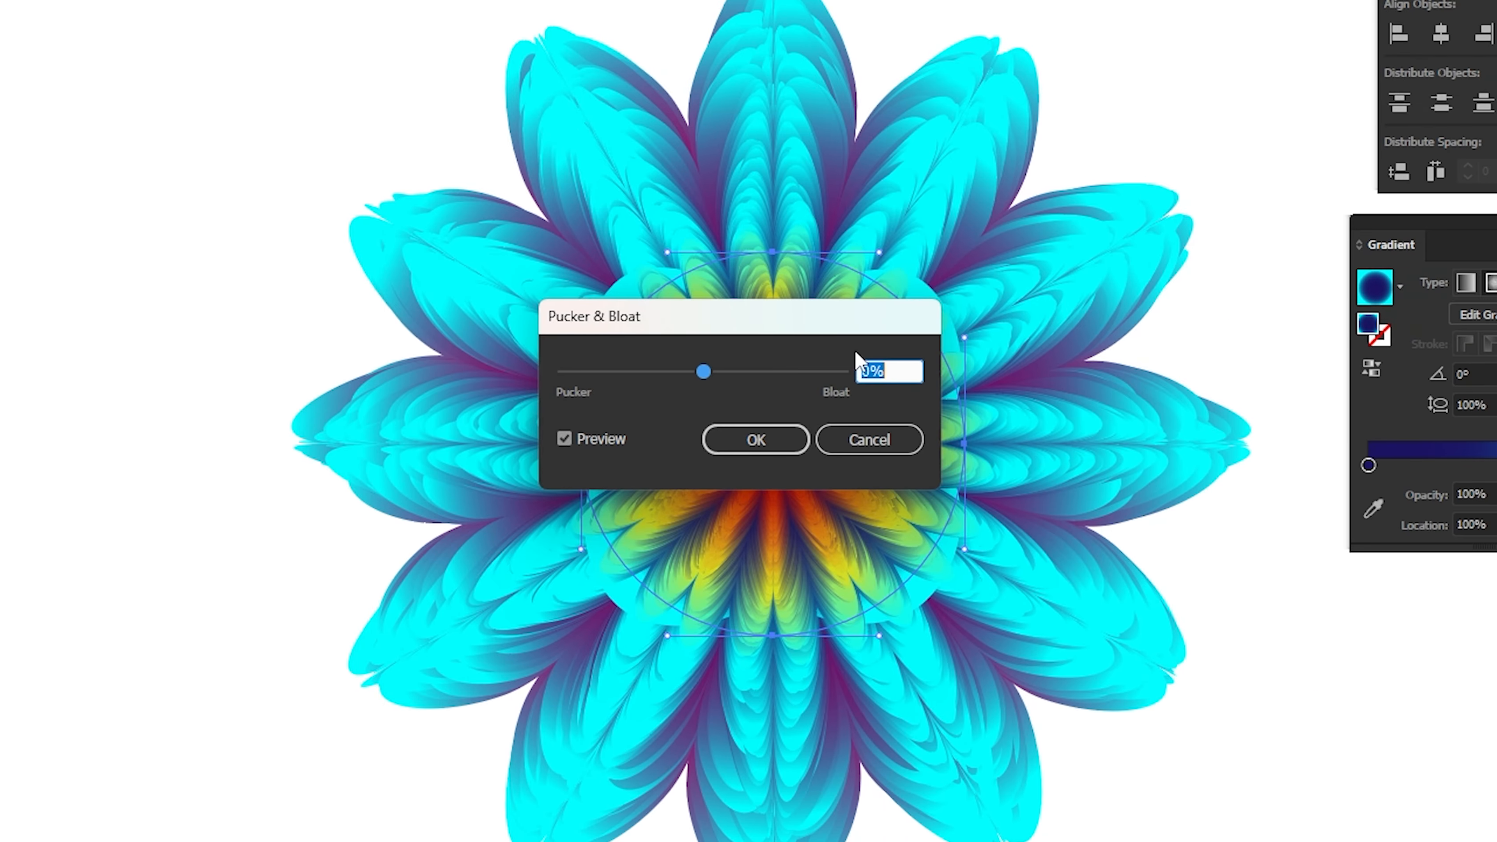
left_click_drag(906, 373, 849, 390)
left_click(796, 452)
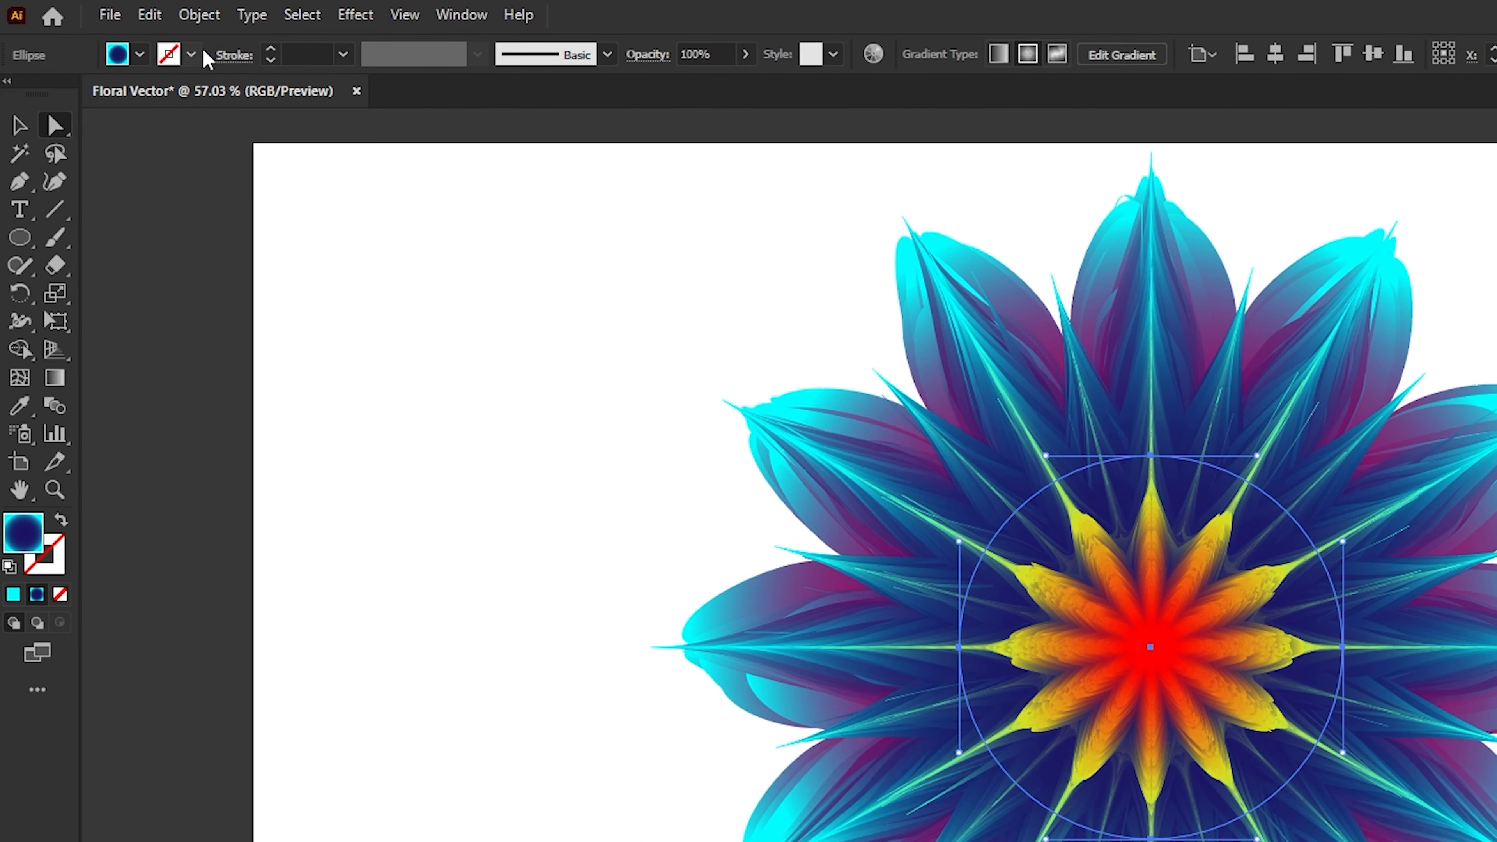
Paste the copied circle in front and recolor its outer gradient stop to pink (R=237 G=30 B=121).
left_click(150, 14)
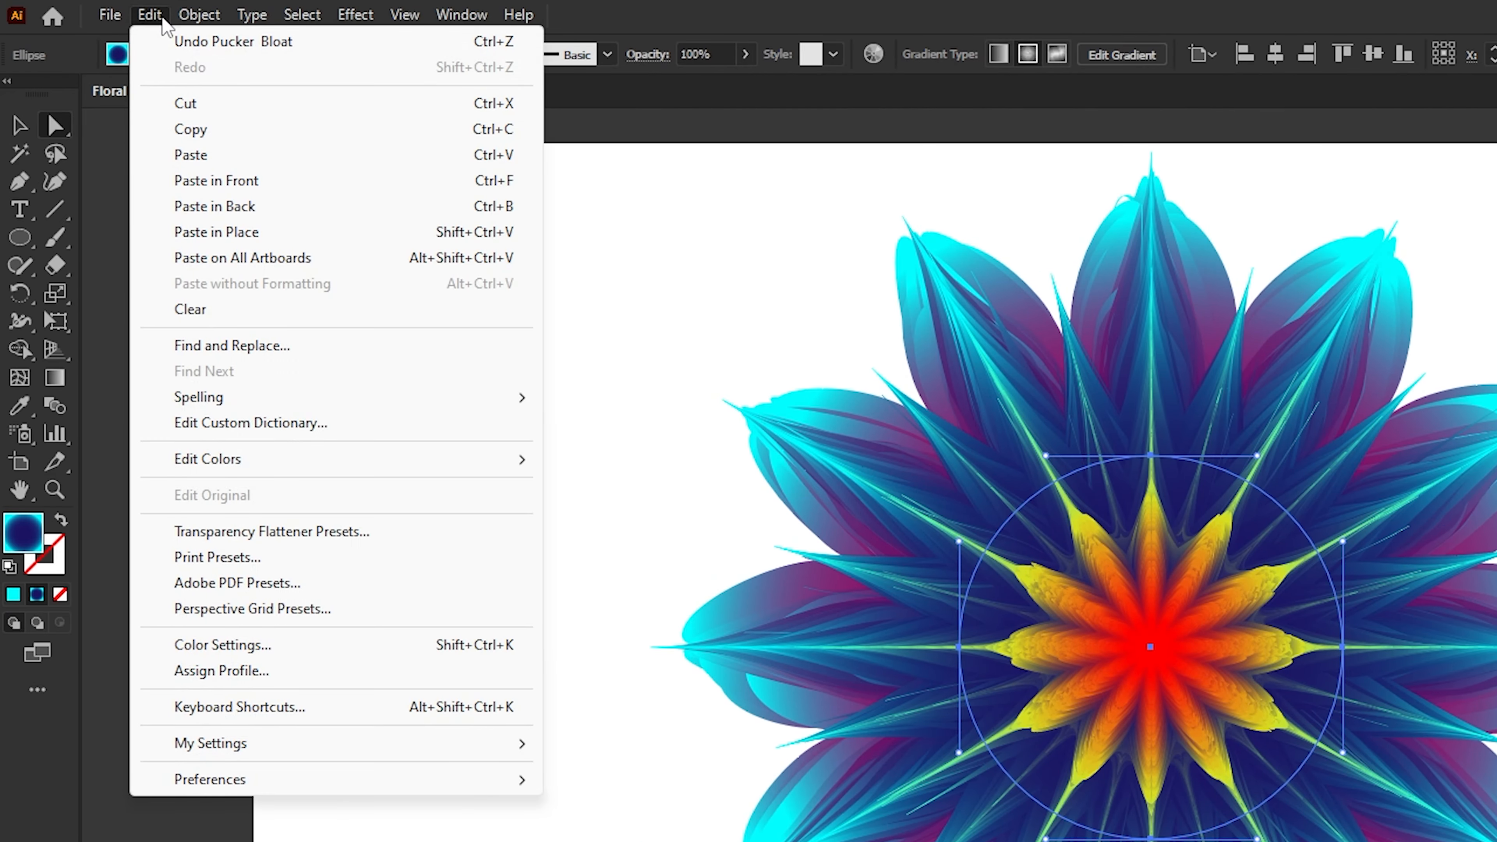
left_click(167, 182)
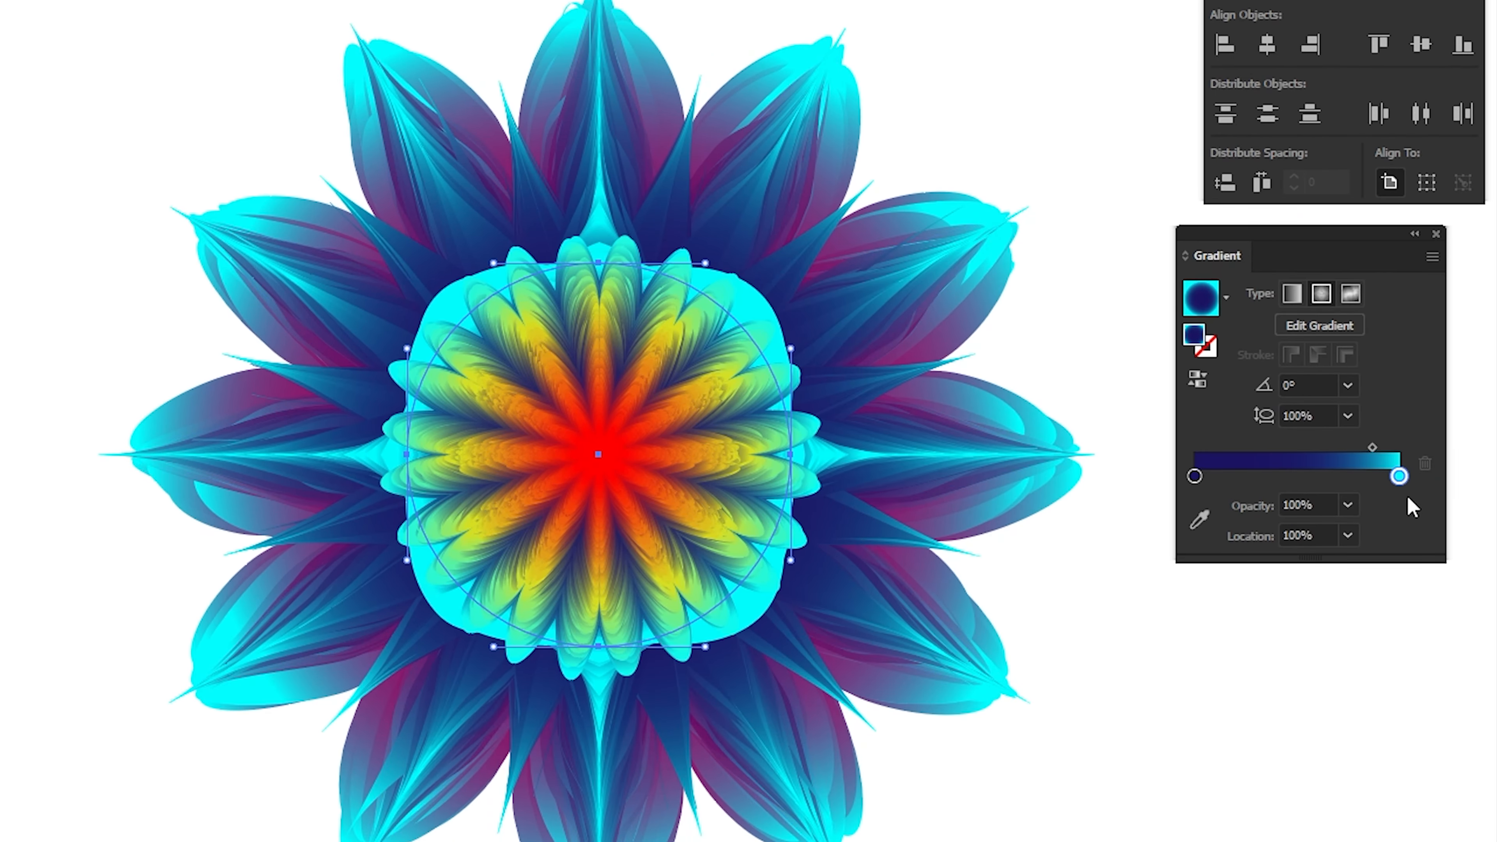
double_click(1398, 480)
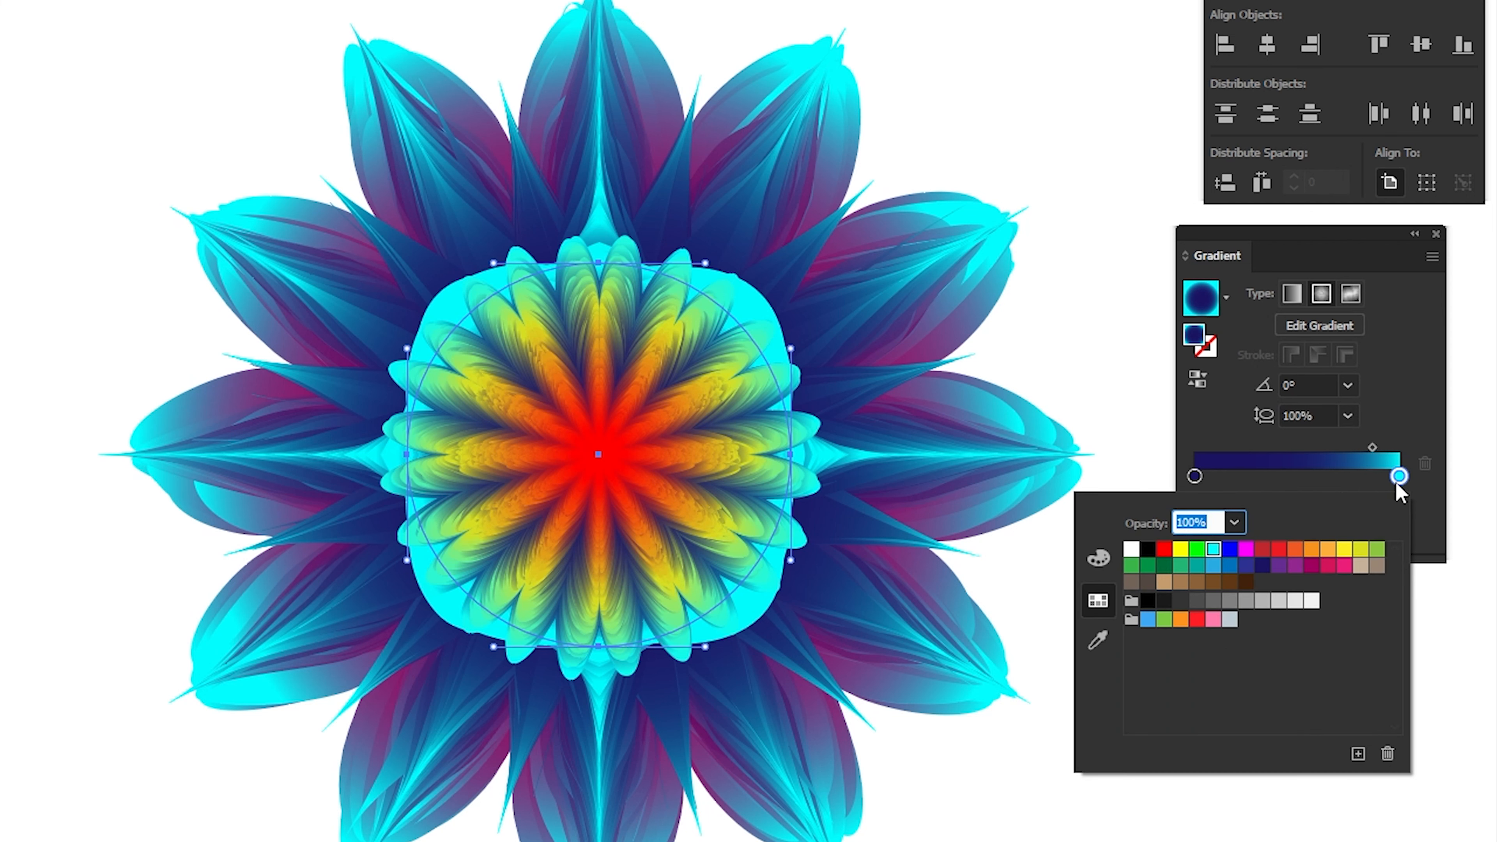
left_click(1346, 570)
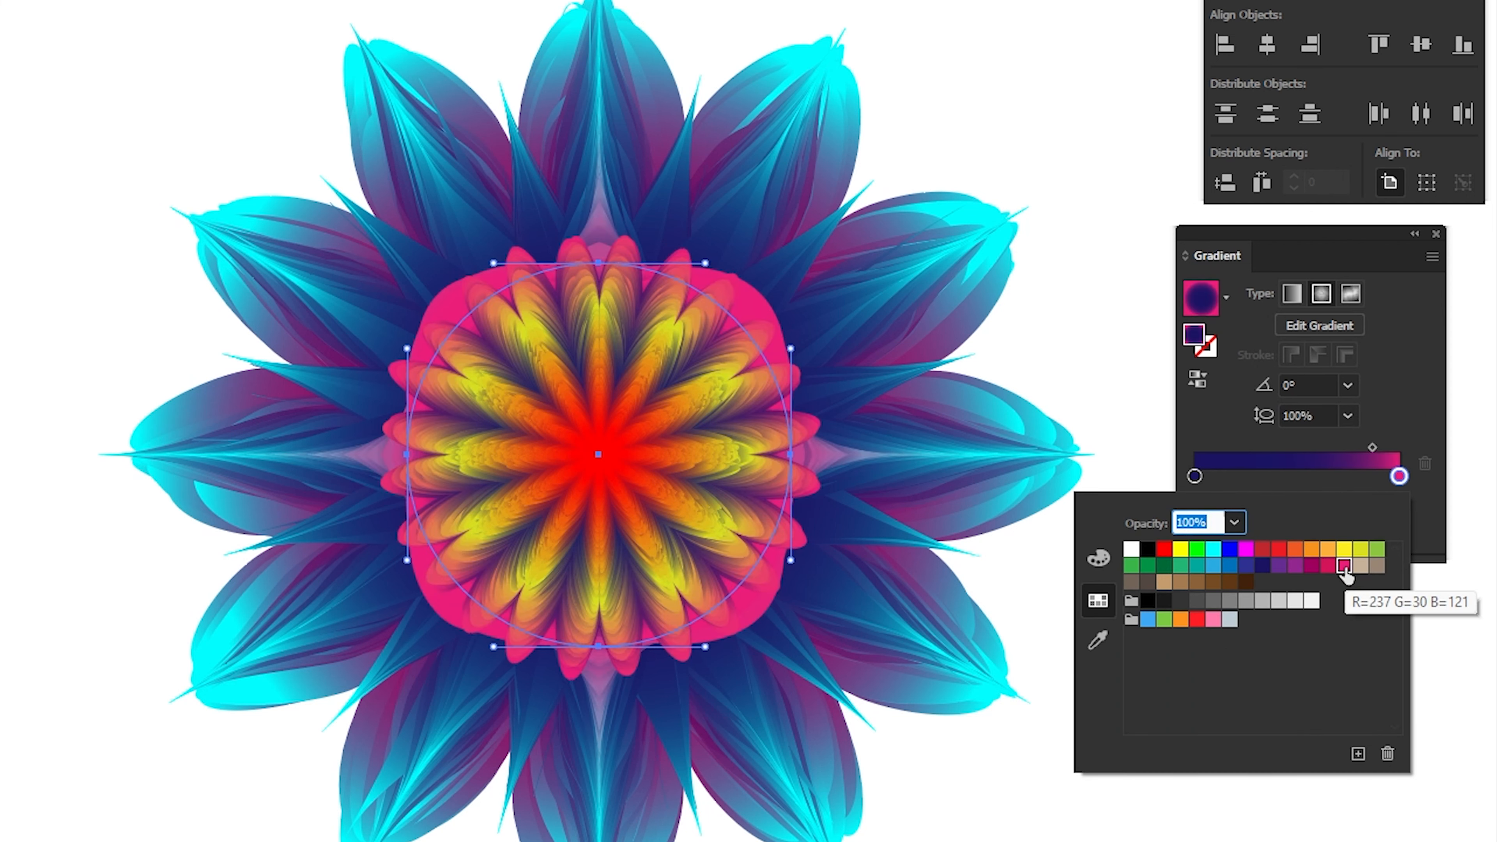
left_click(1350, 488)
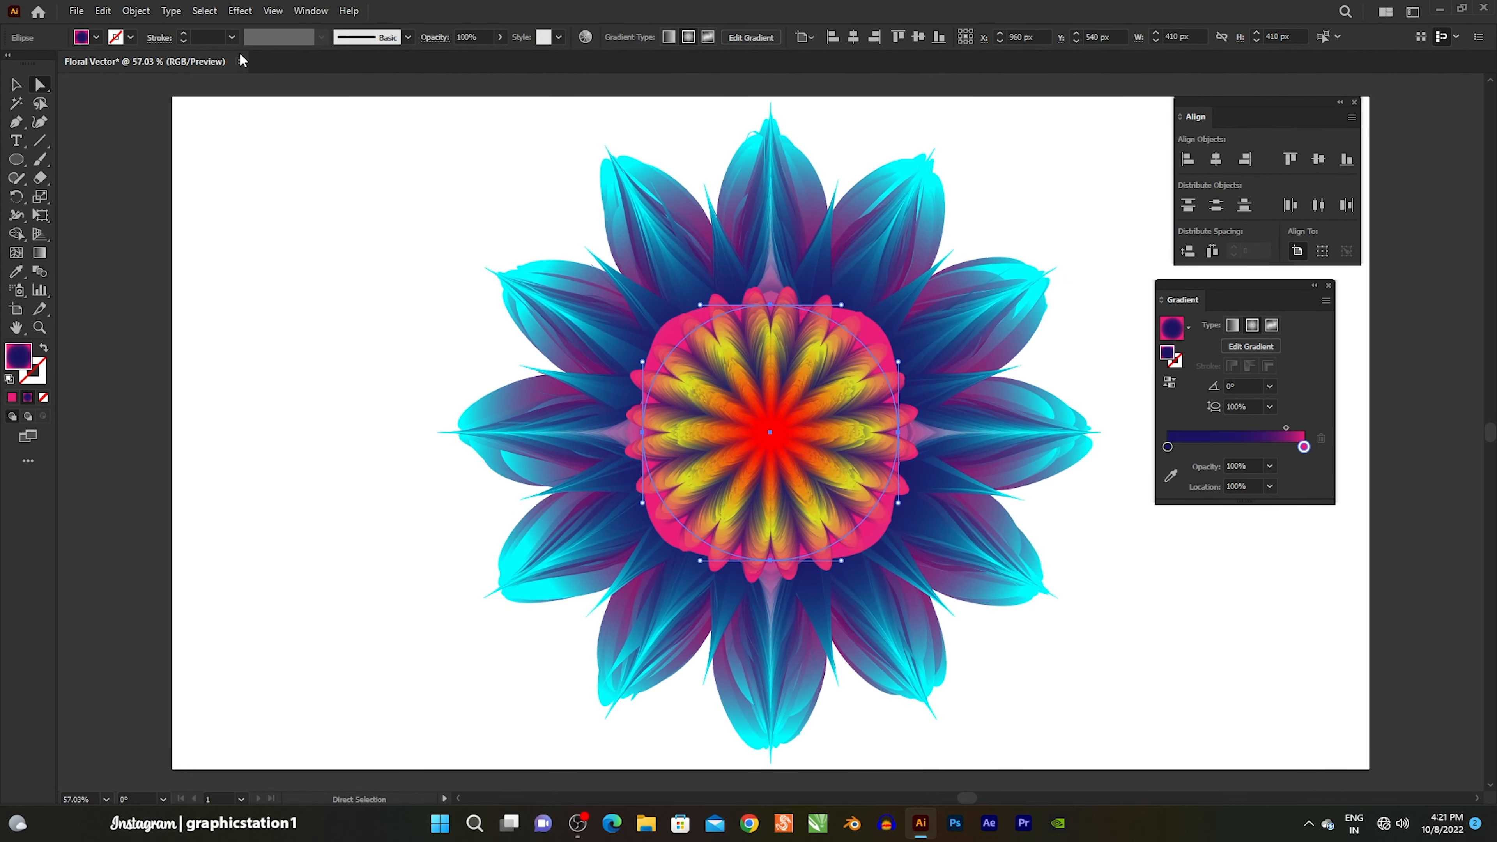
Apply a Pucker & Bloat effect of -75% to the selected pink-edged circle at the flower's centre.
left_click(240, 10)
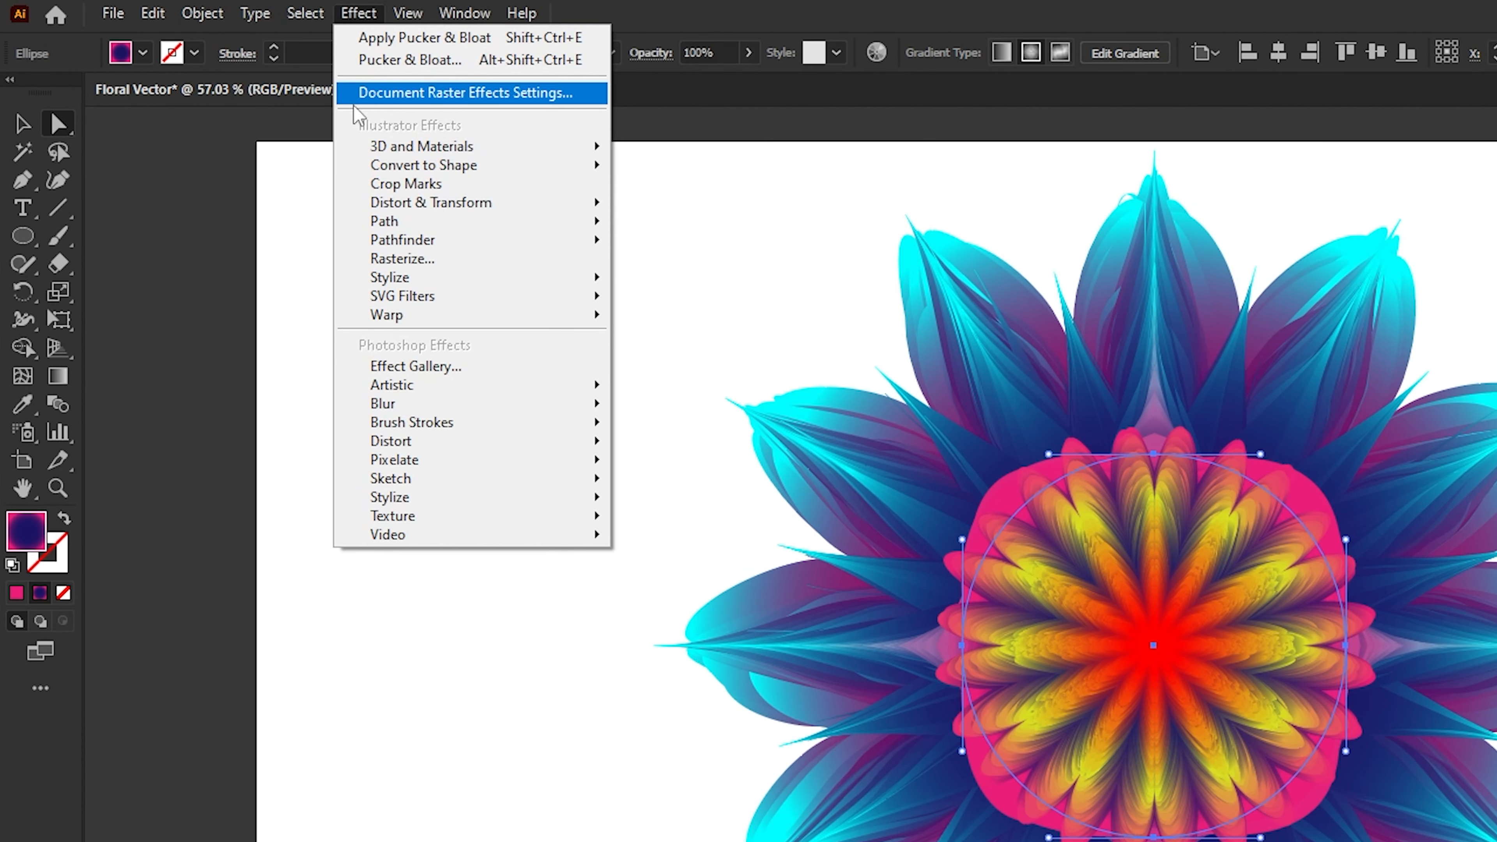
mouse_move(243, 138)
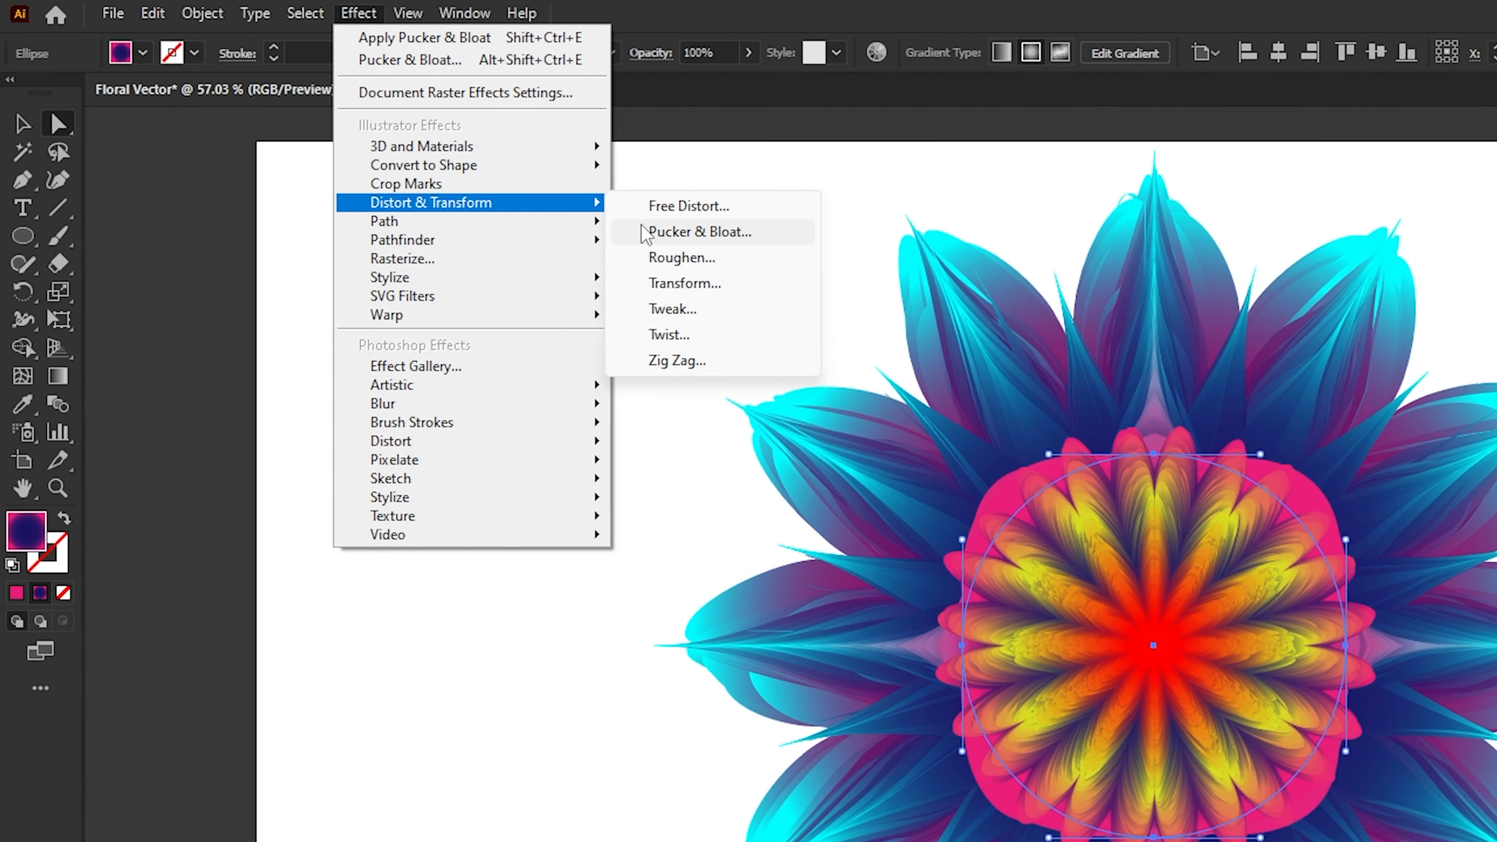
left_click(645, 232)
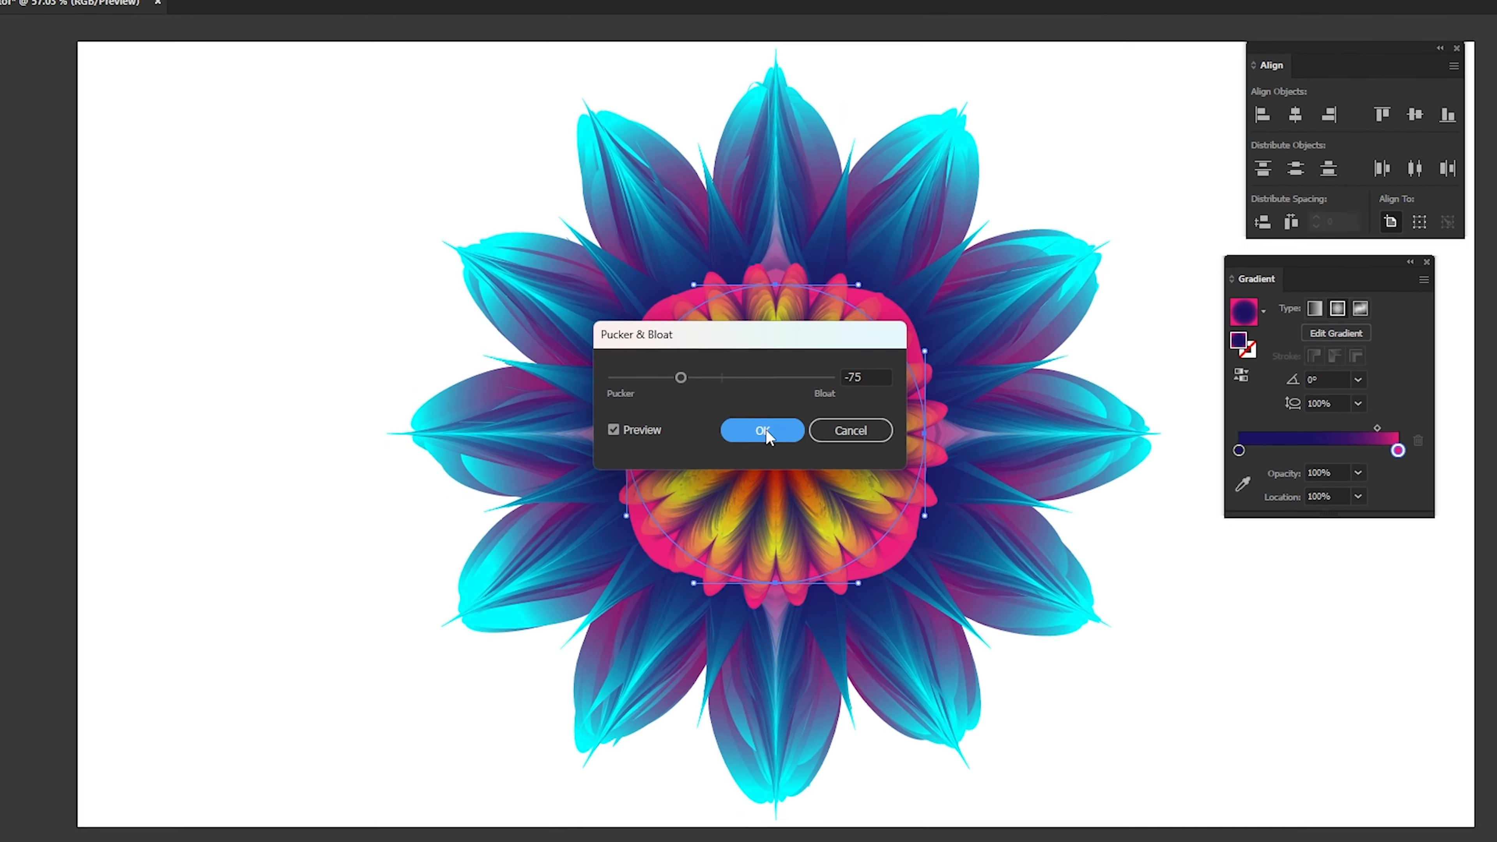
left_click(773, 436)
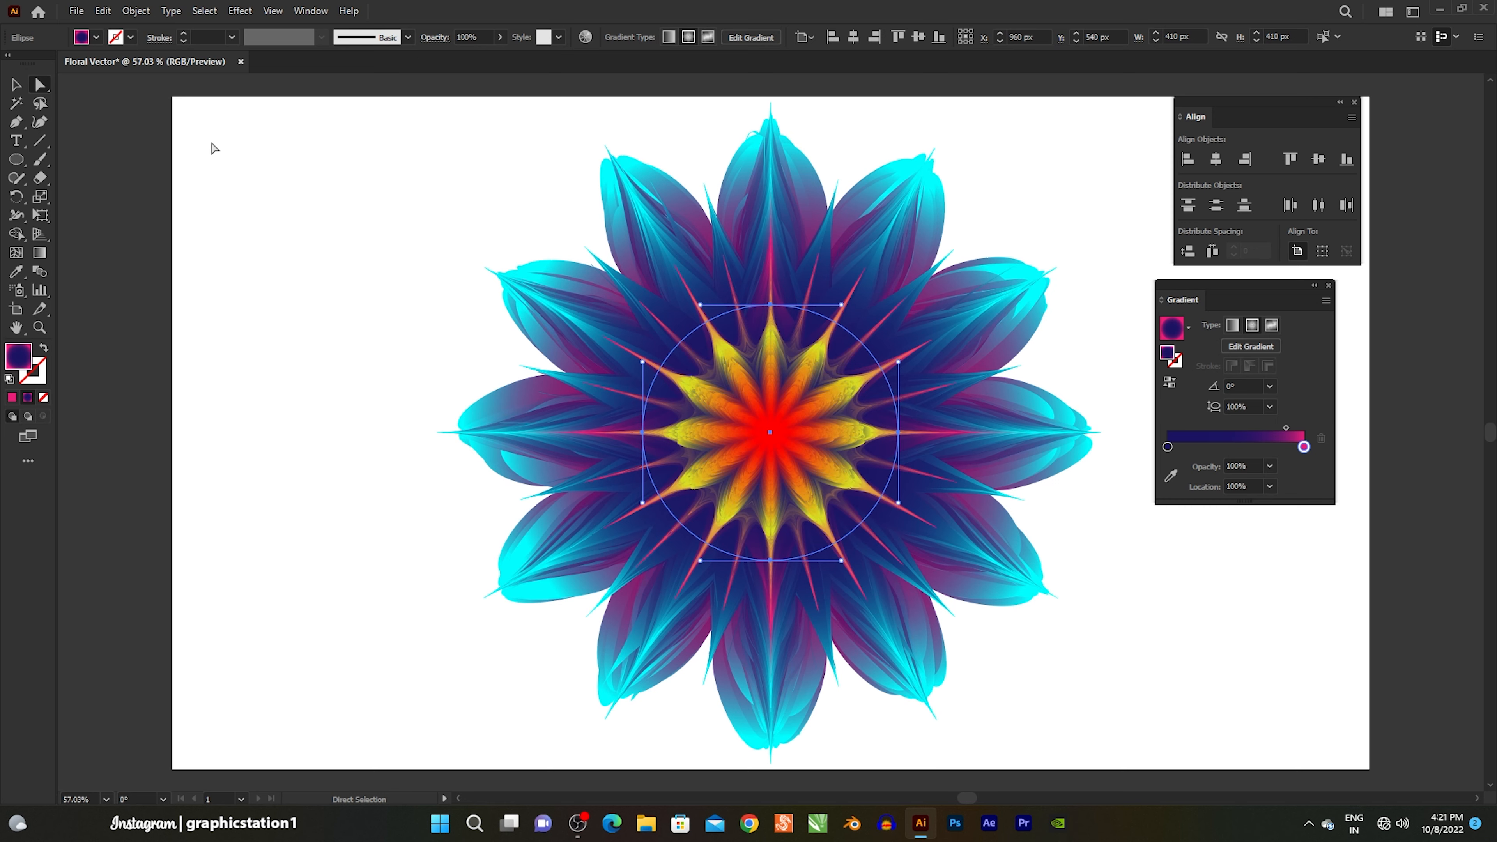
Rotate the puckered circle 45° clockwise to twist the blend's inner spikes, and deselect it.
left_click(12, 91)
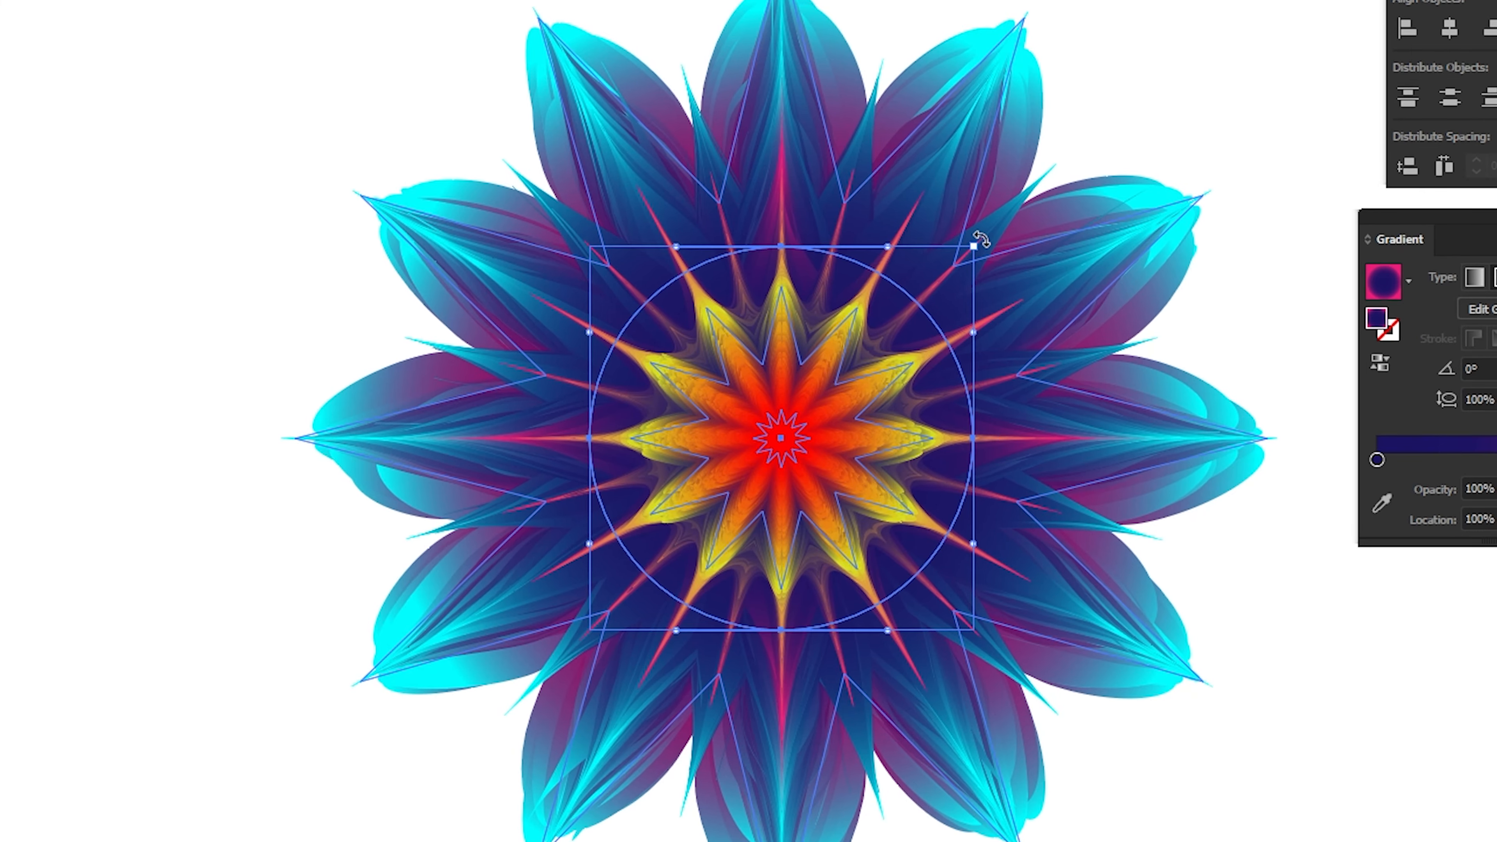
left_click_drag(981, 242, 1077, 439)
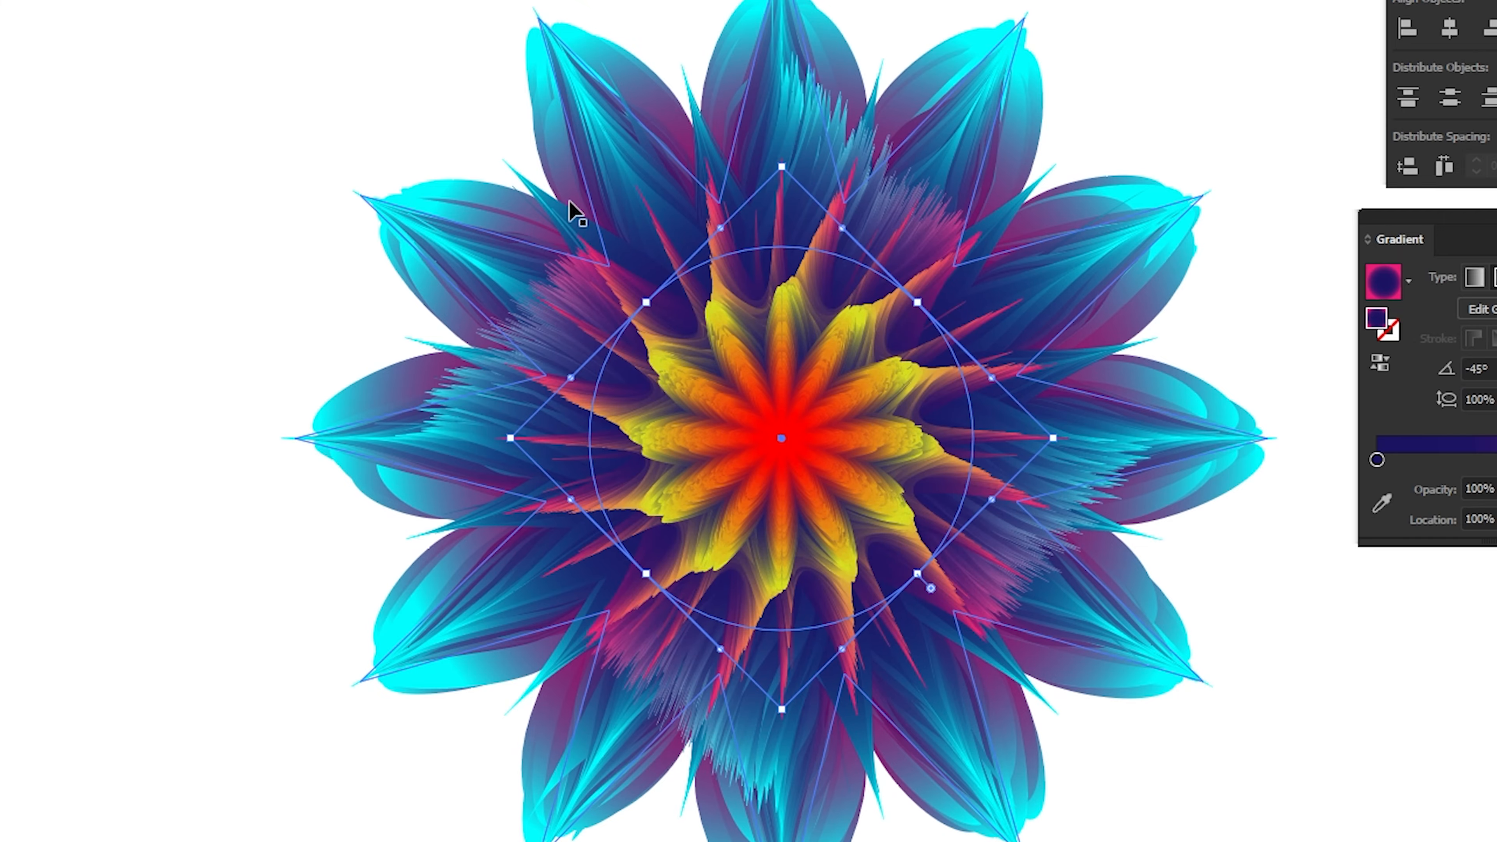
left_click(321, 64)
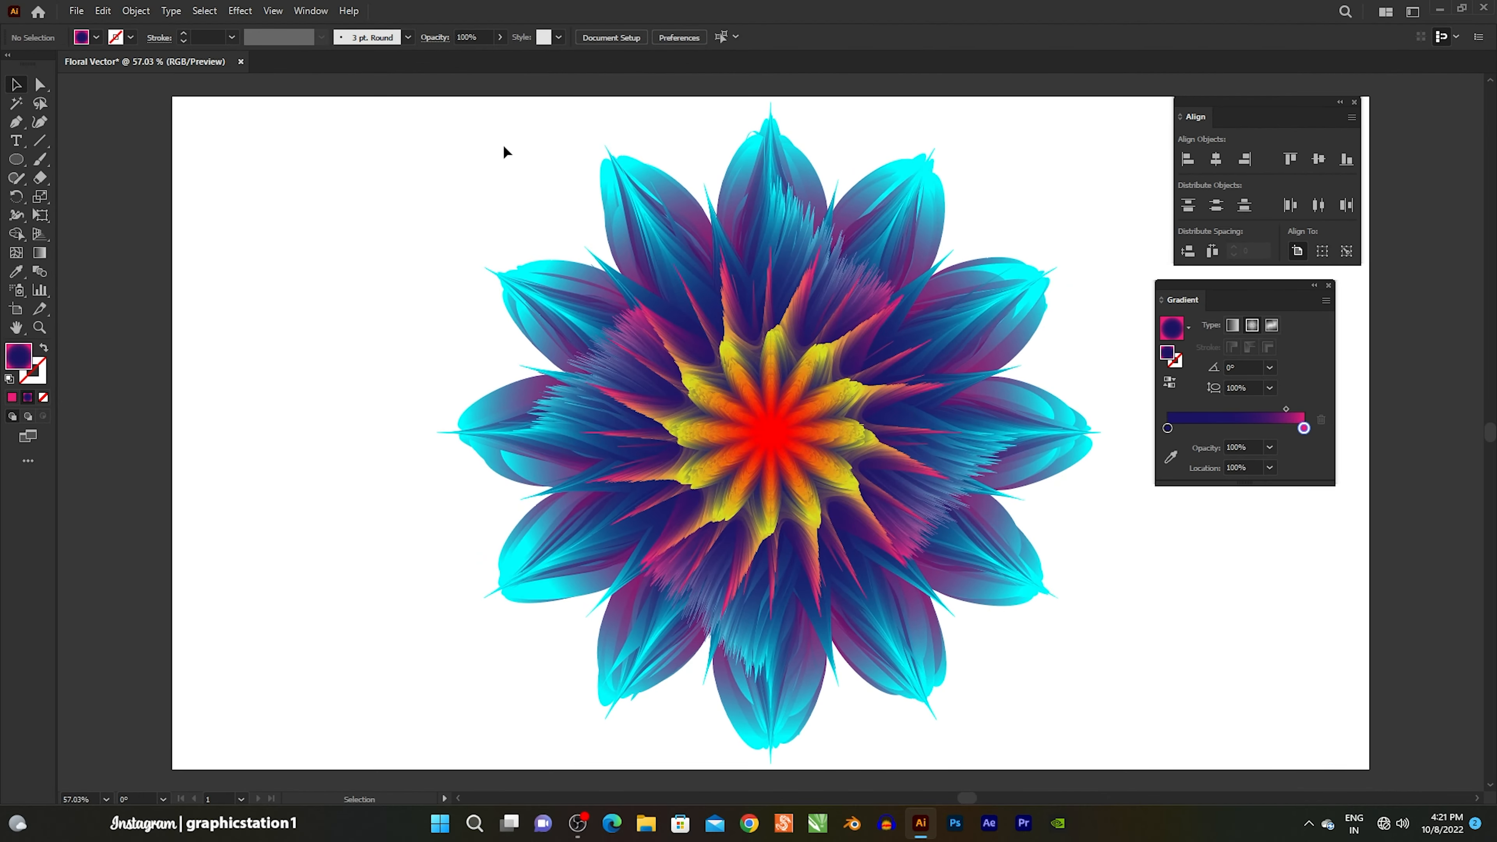
Select the whole flower blend, copy it and paste the duplicate in front.
left_click_drag(504, 152, 1040, 671)
left_click(102, 11)
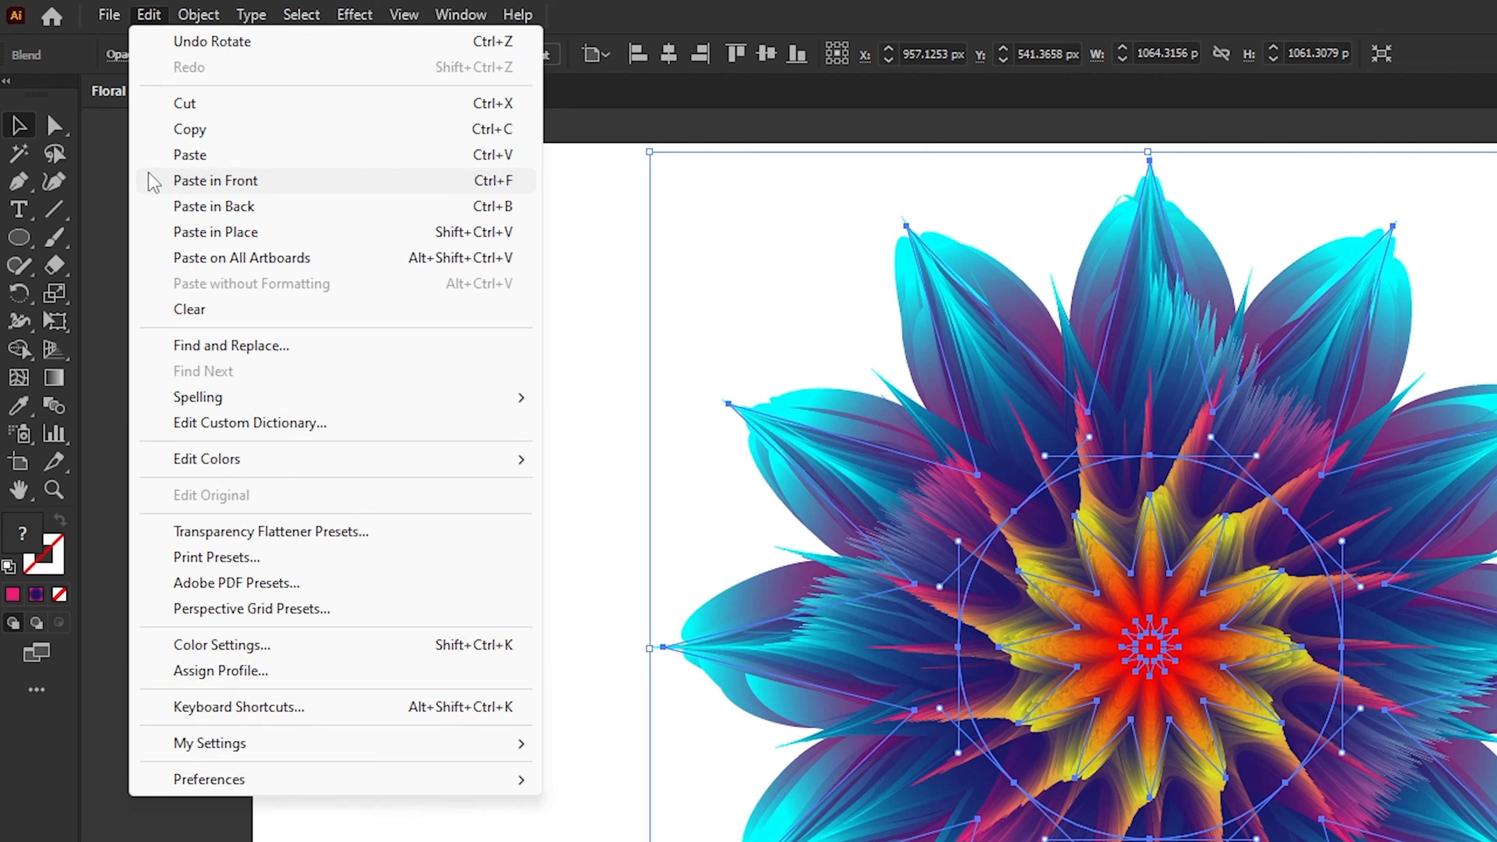
left_click(154, 182)
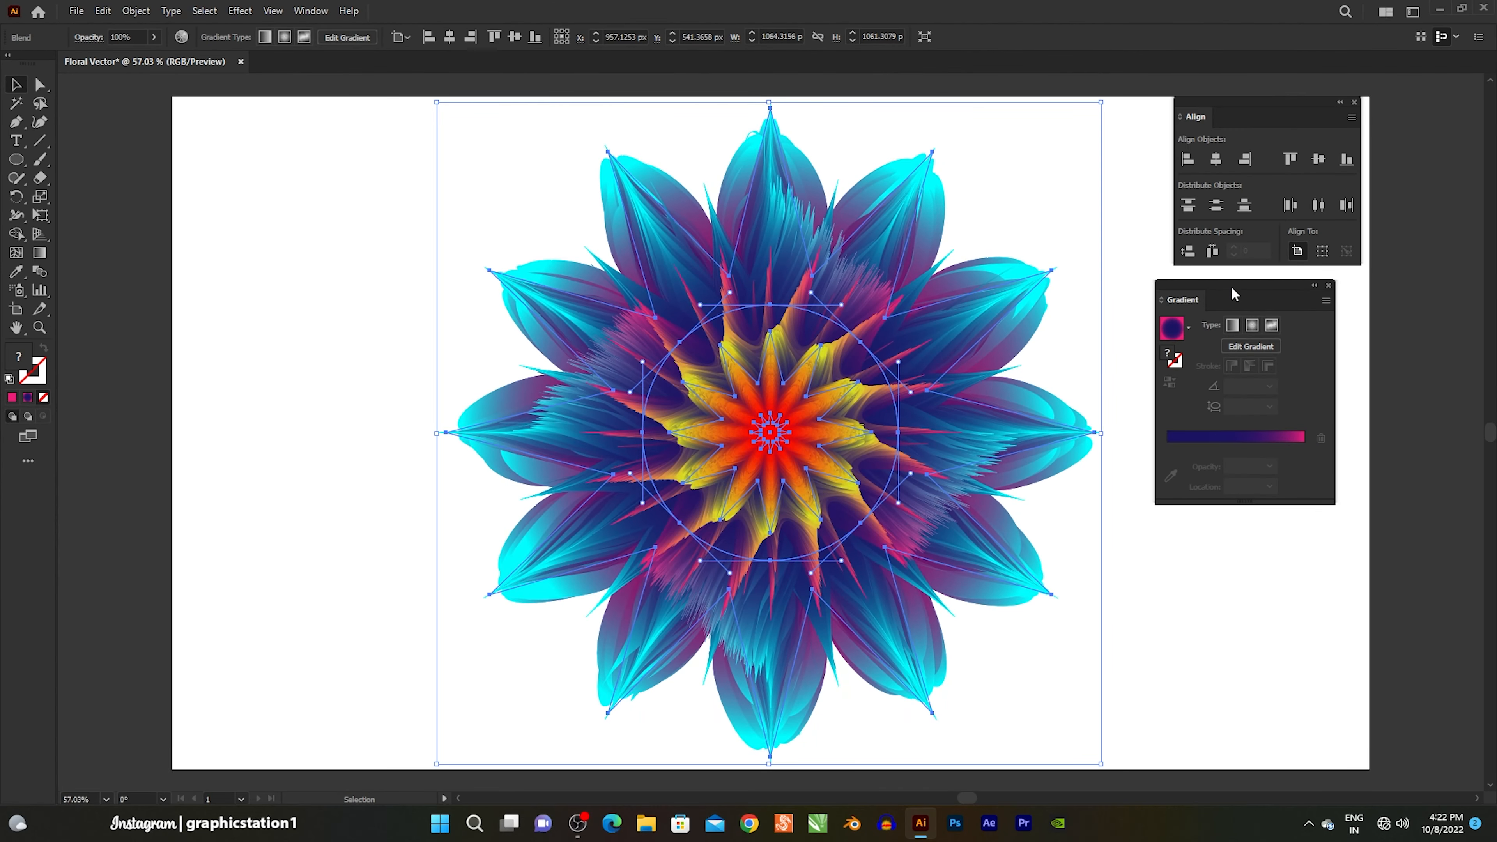
Move the Align and Gradient panels away from the artwork, rotate the pasted flower so its petals fall between the original ones, and deselect it.
left_click_drag(1232, 289, 1387, 294)
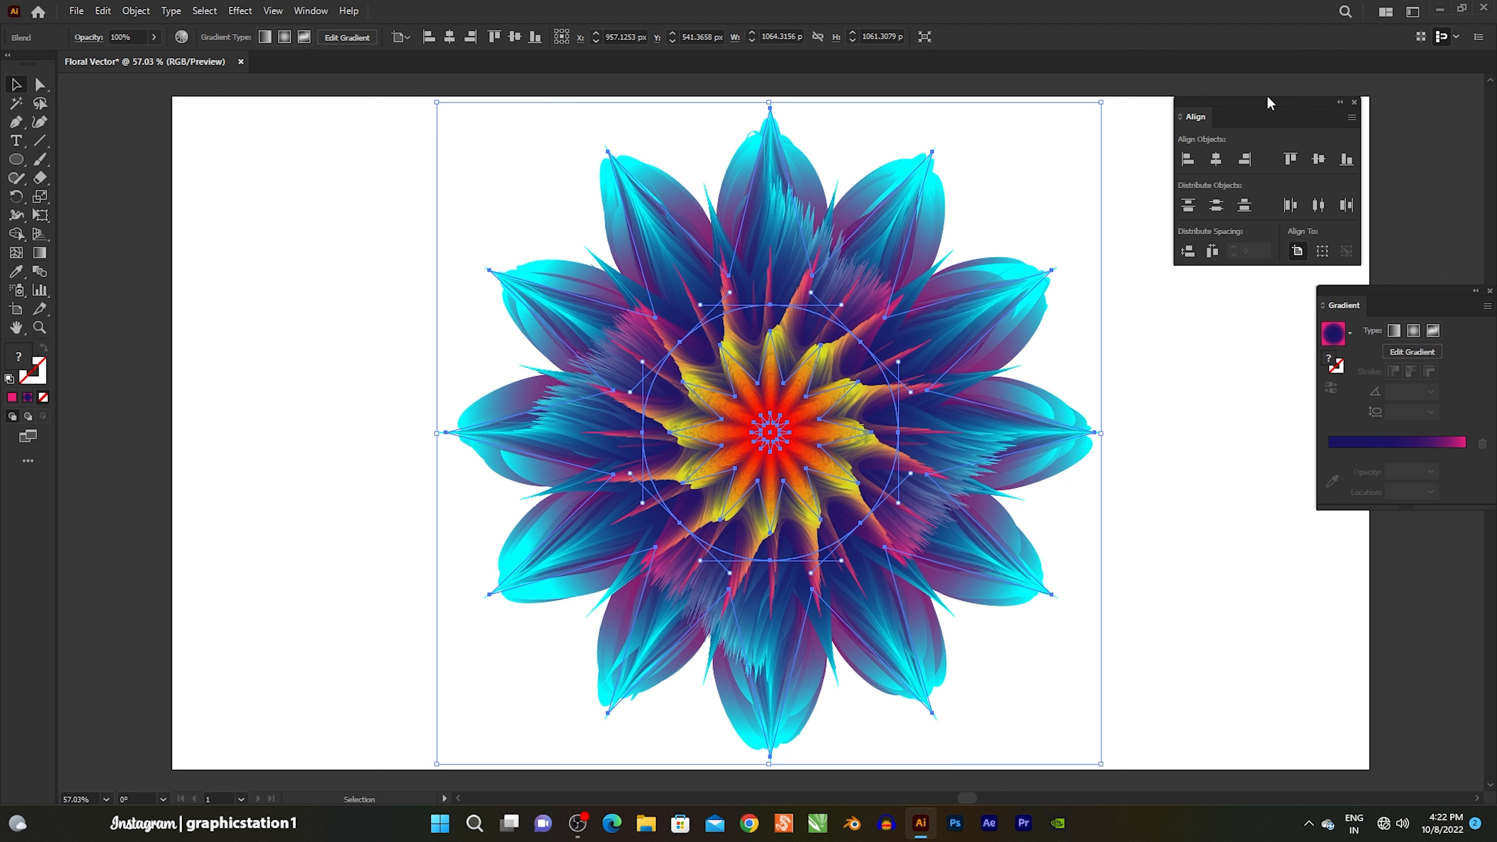
left_click_drag(1269, 103, 1385, 106)
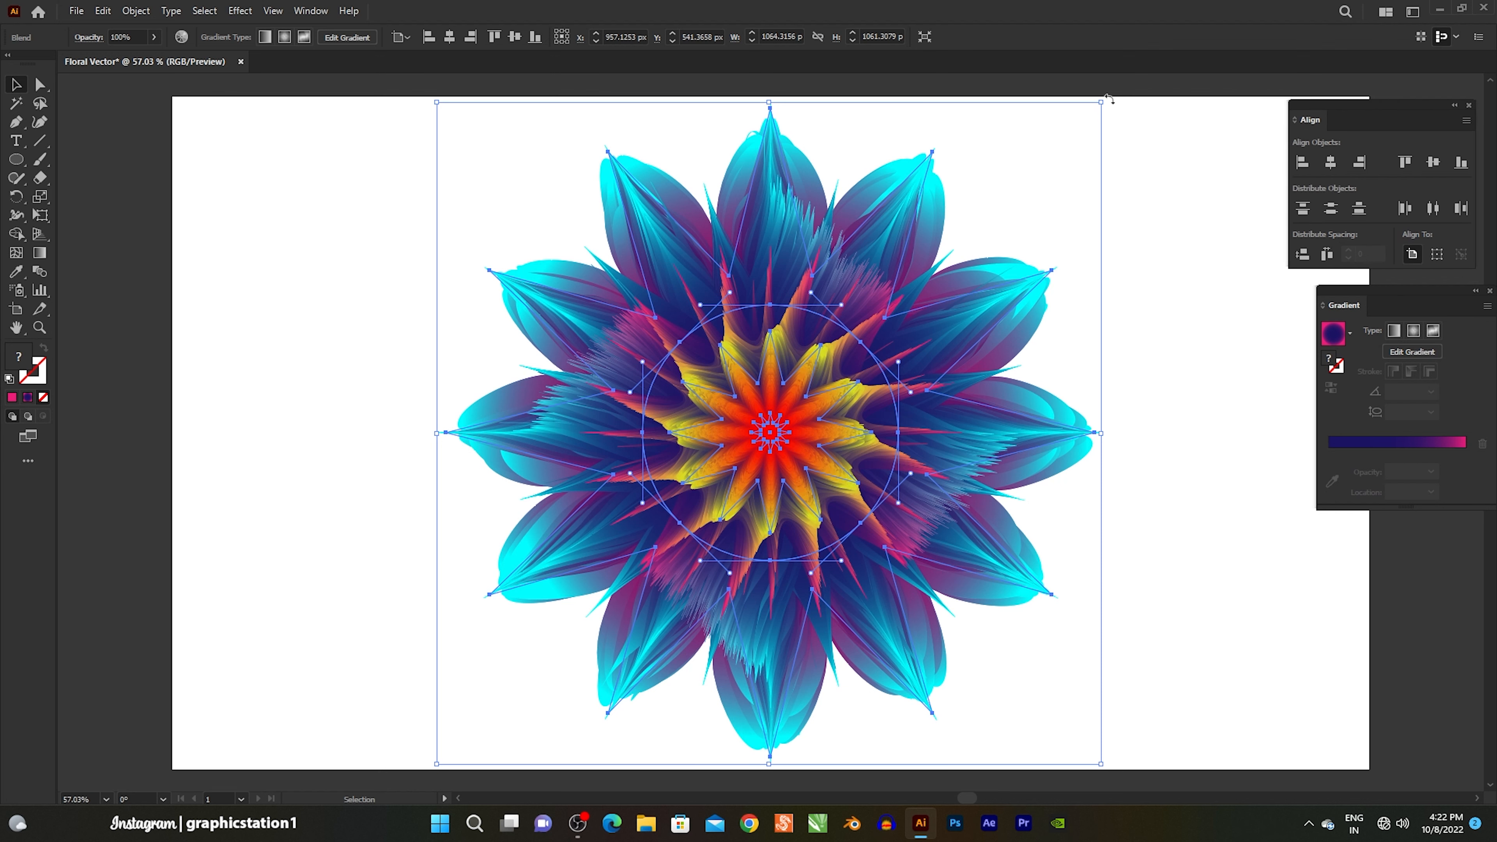
left_click_drag(1135, 118, 1242, 434)
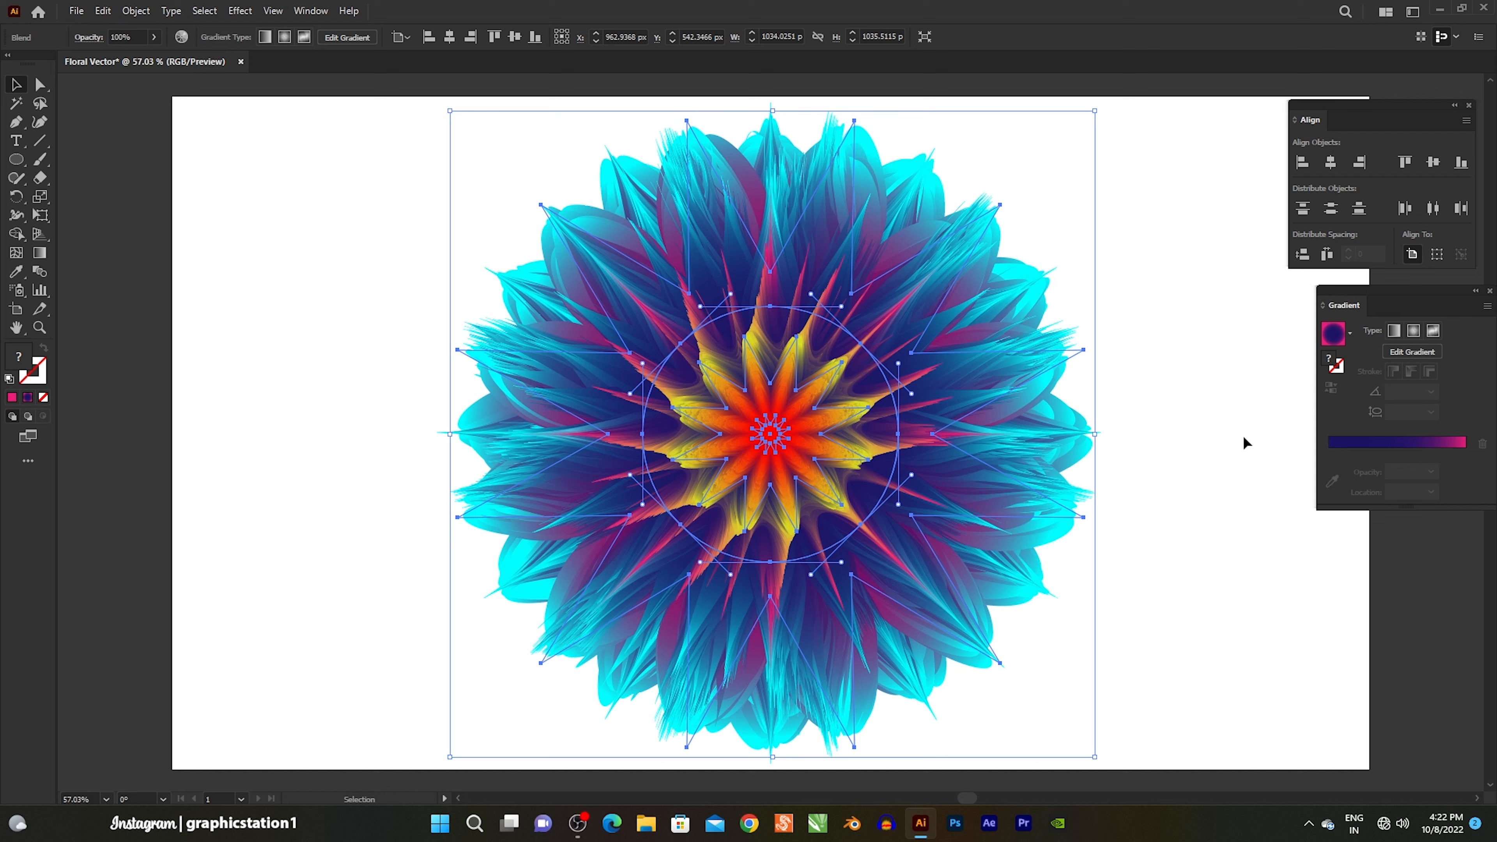
left_click(1242, 434)
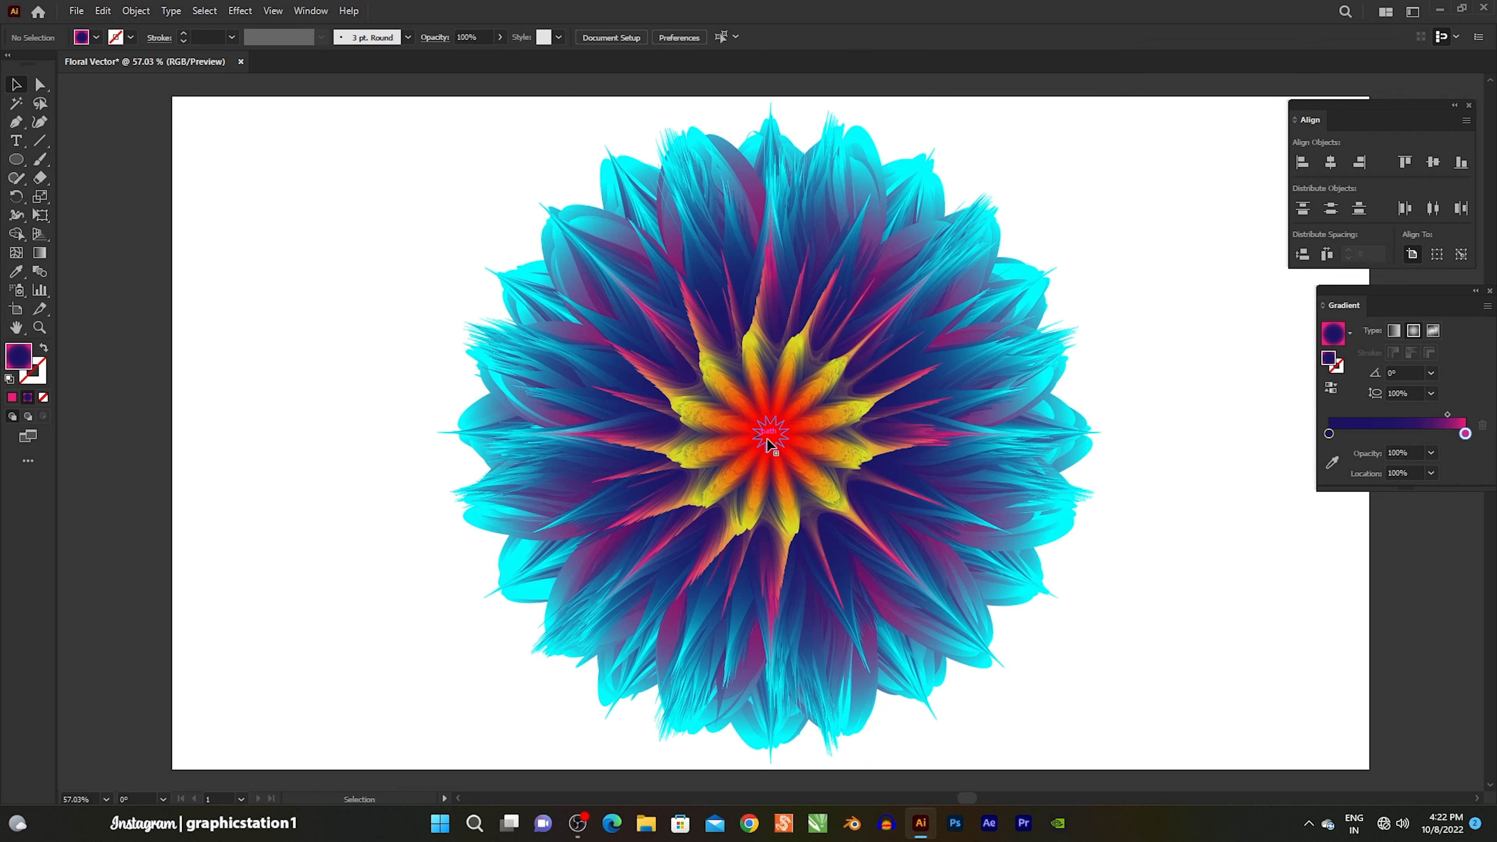
Select only the yellow-tipped star inside the front blend and rotate it clockwise about its centre.
left_click(42, 84)
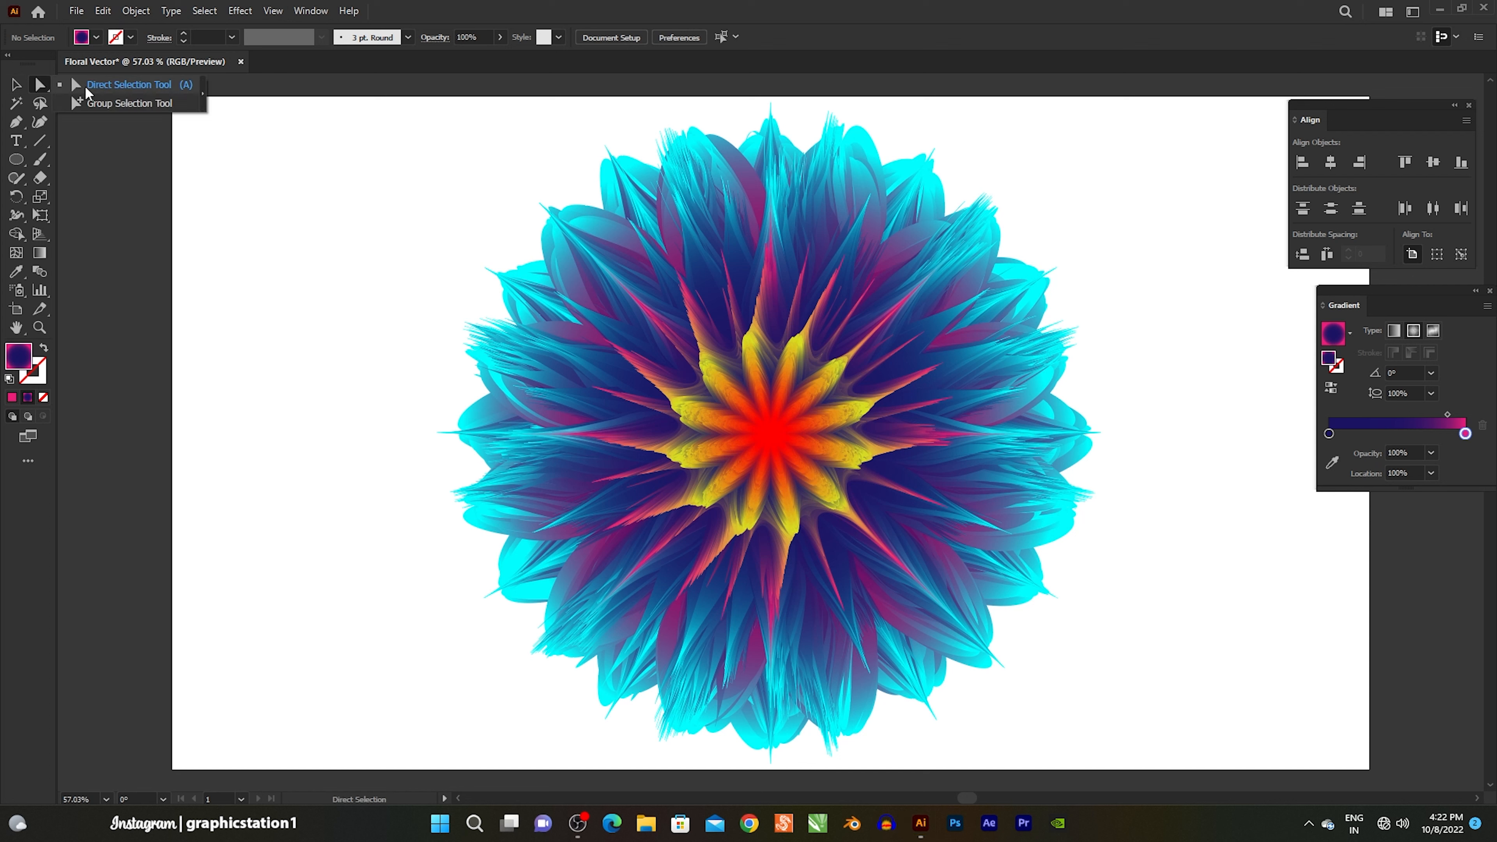
left_click(742, 441)
key("v")
scroll(771, 434, "up", 3)
left_click_drag(993, 428, 986, 607)
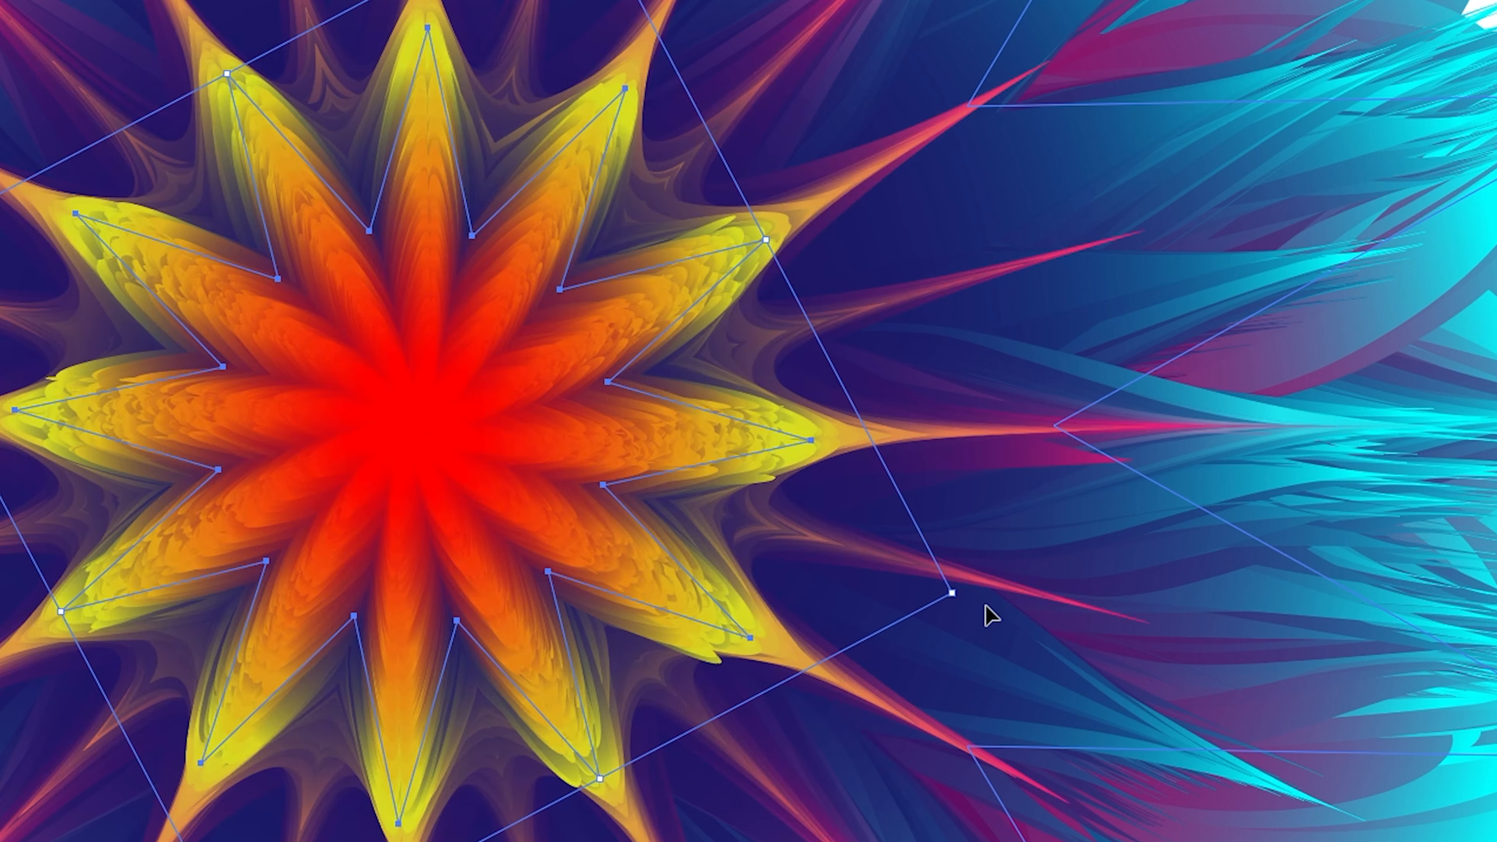